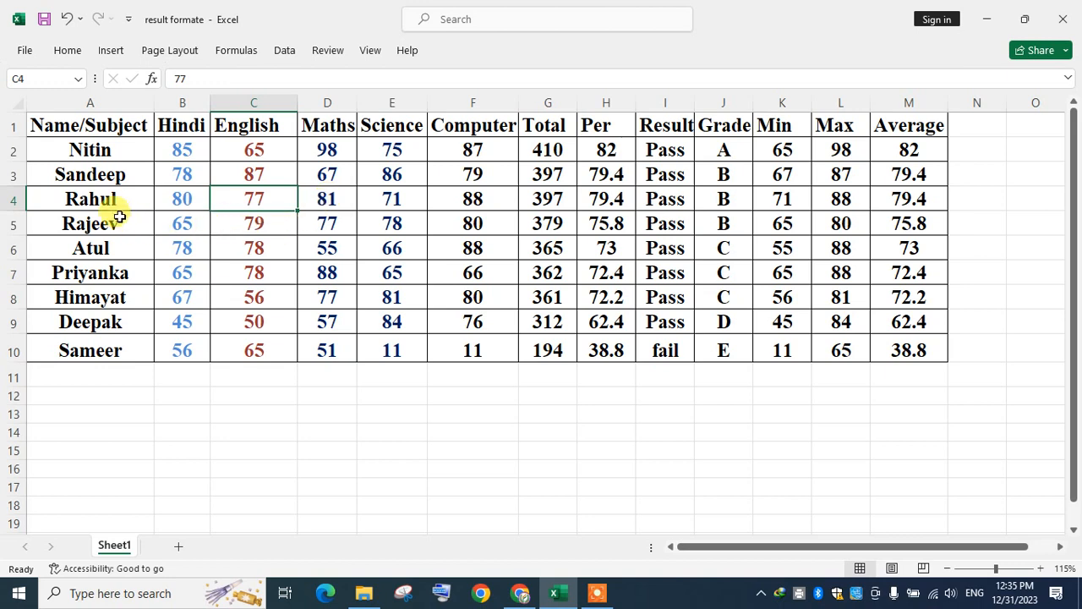
Examine the students' names, subject marks, totals, percentages, results and grades across the rows of the table
left_click(93, 147)
left_click_drag(93, 147, 116, 338)
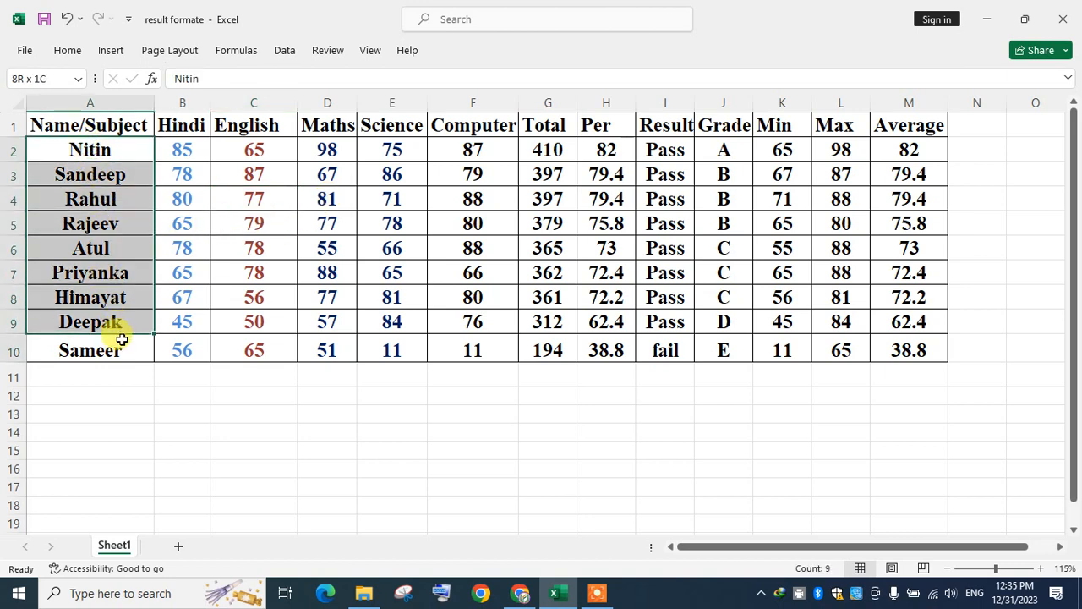
left_click(128, 390)
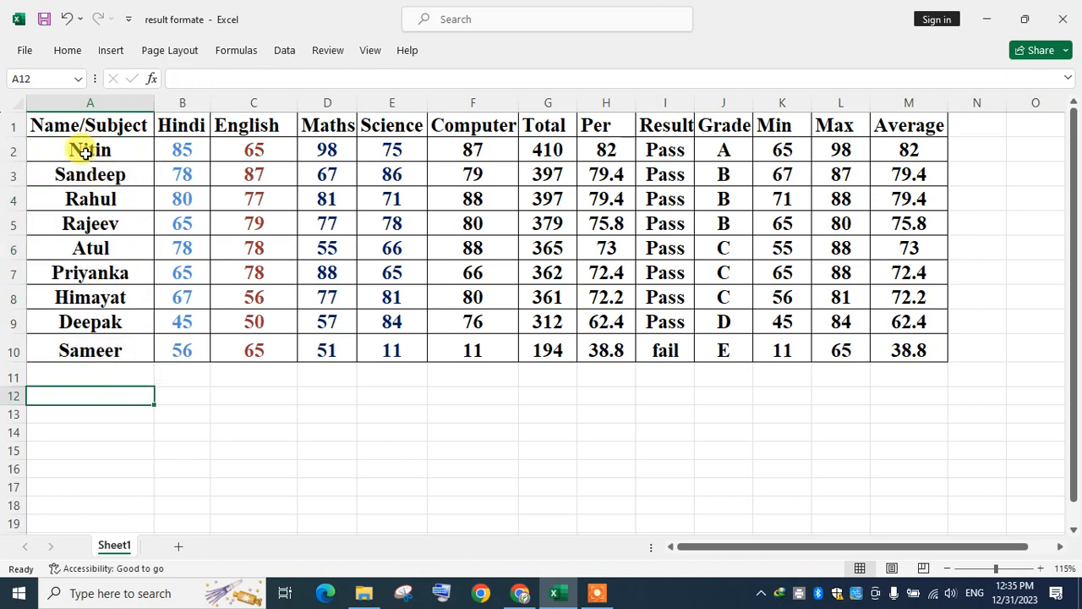
left_click_drag(79, 151, 686, 149)
left_click(218, 144)
left_click_drag(187, 147, 879, 152)
left_click_drag(126, 173, 812, 172)
left_click_drag(63, 247, 888, 278)
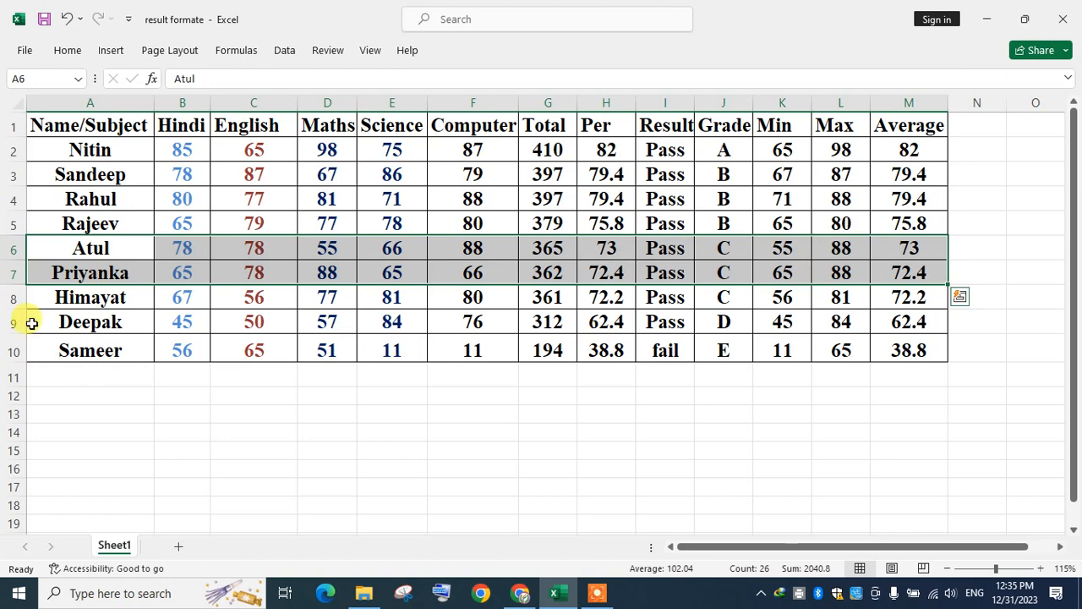
left_click_drag(15, 348, 97, 326)
left_click(416, 393)
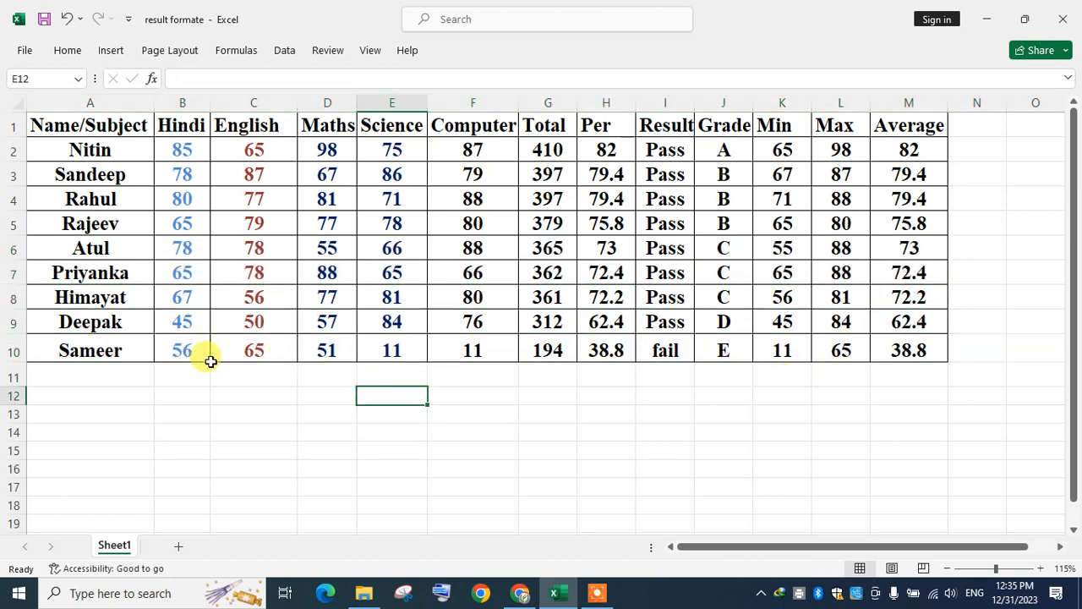
Check the Result formula in row 10 and set that student's Science mark to 35
left_click(664, 347)
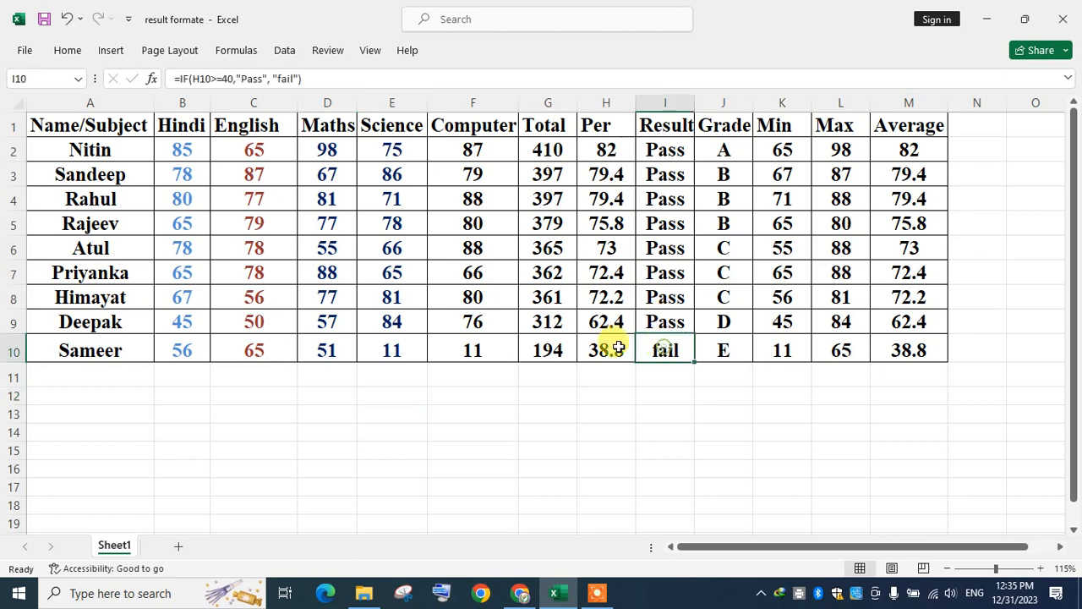
left_click(170, 353)
left_click(330, 350)
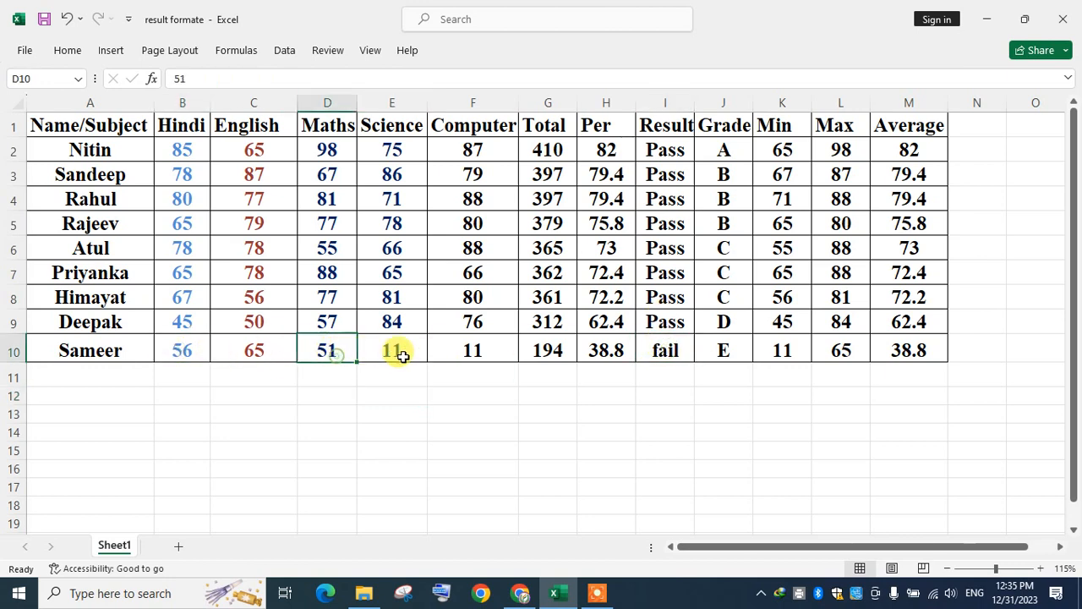
left_click(400, 353)
type("35")
key("Return")
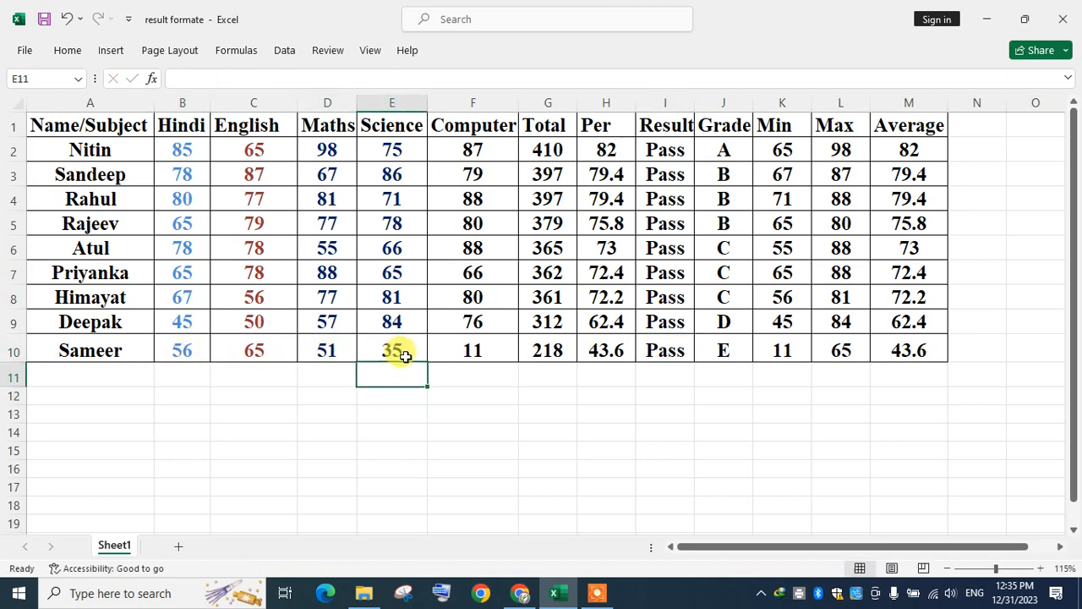
Set the English mark in row 5 to 50 and the Maths mark to 55
left_click(295, 223)
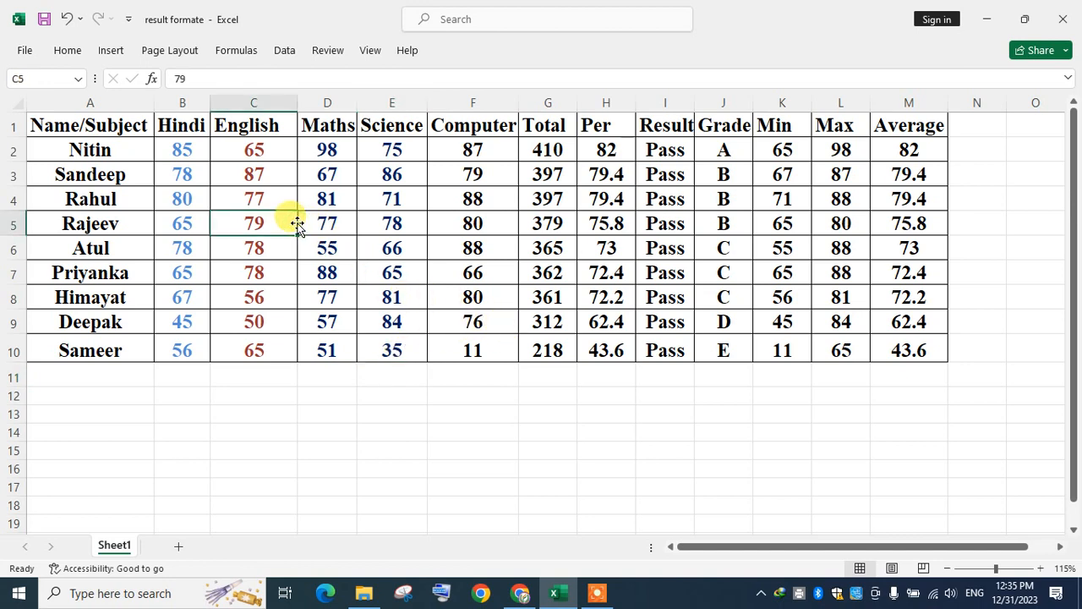
type("50")
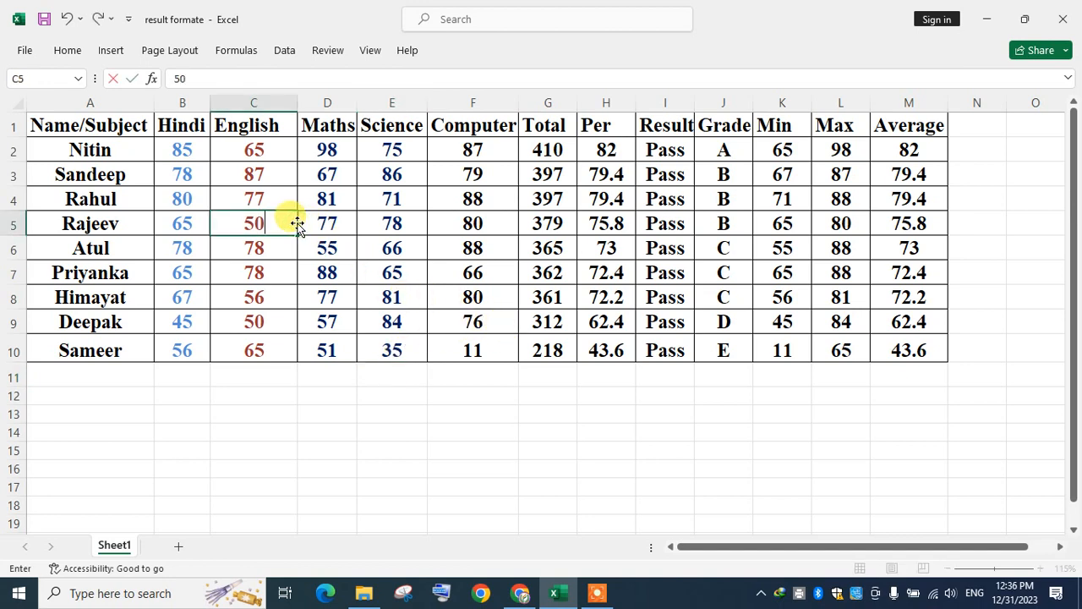
key("Tab")
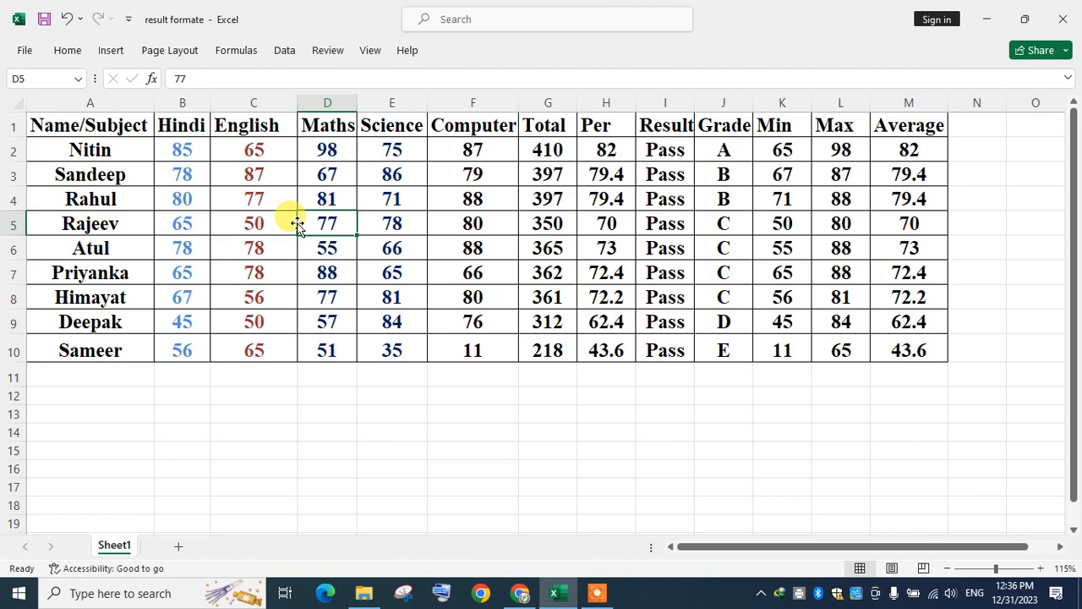
key("Down")
key("Up")
type("55")
key("Tab")
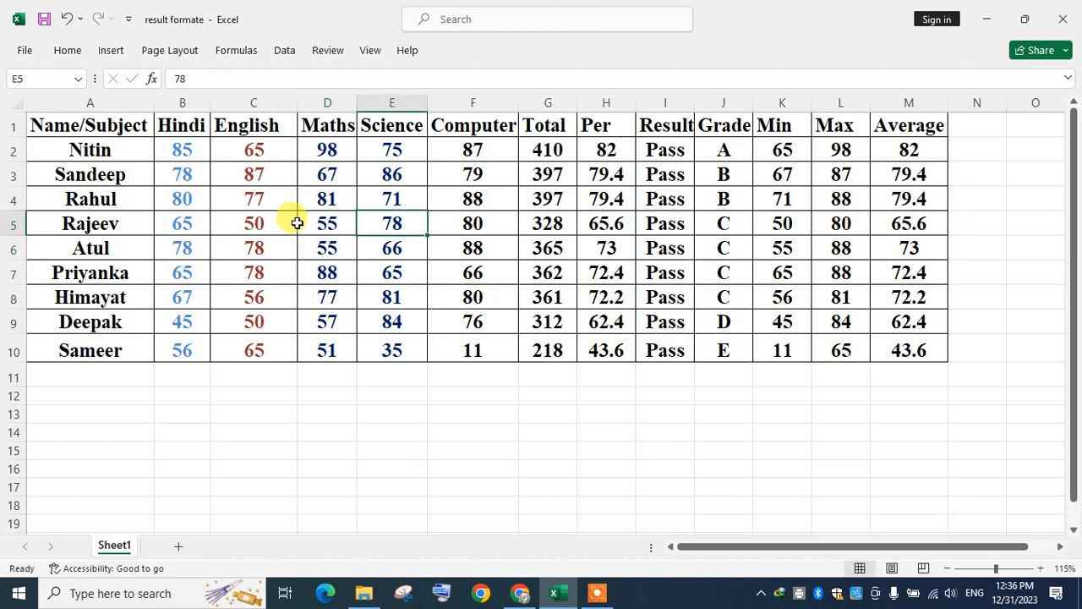
Set the Computer mark in row 5 to 40 and check that row's Result and Grade formulas
left_click(491, 227)
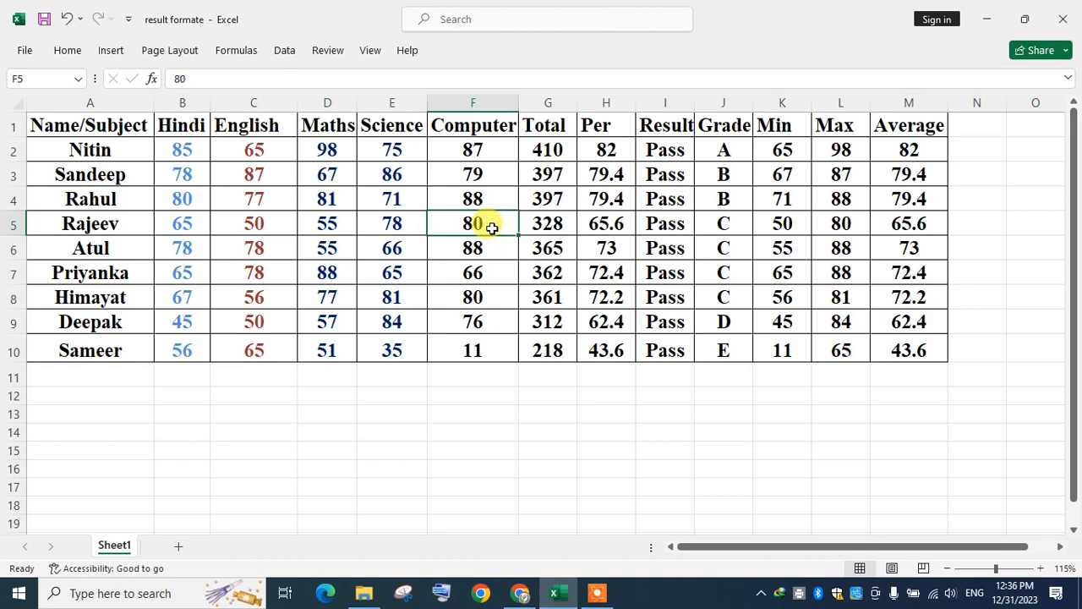
type("40")
key("Return")
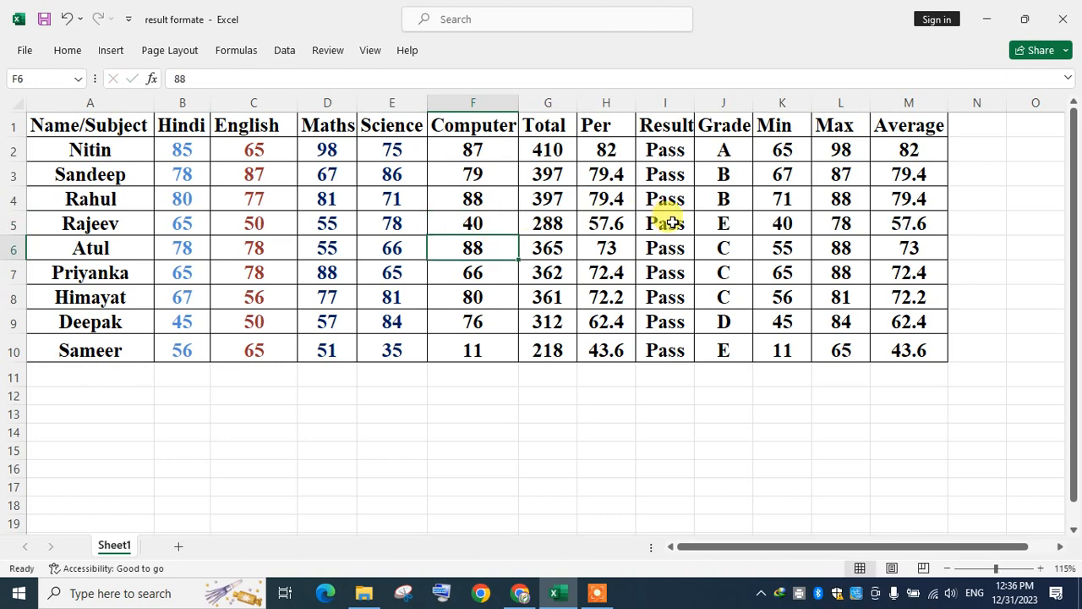
left_click(670, 221)
left_click(761, 218)
left_click(714, 220)
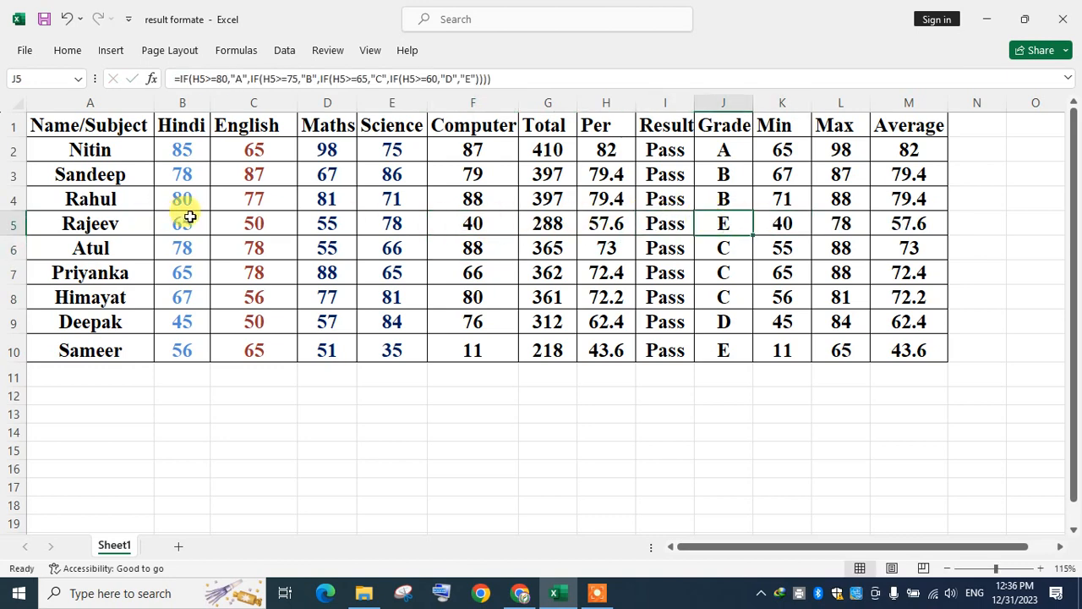
Set the Hindi mark in row 5 to 30 and the English mark to 25
left_click(190, 217)
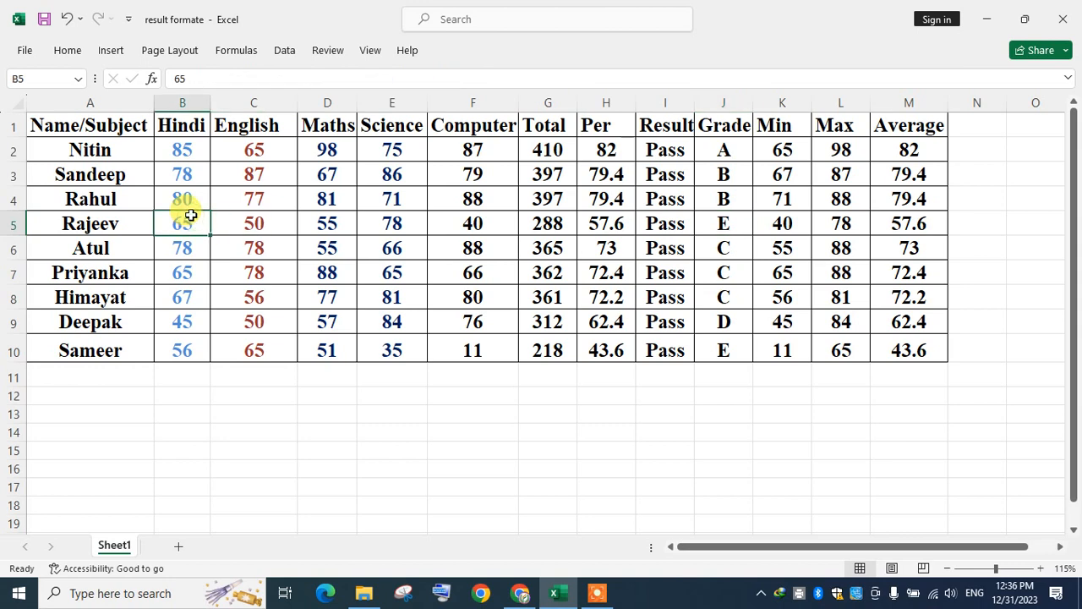
type("30")
key("Return")
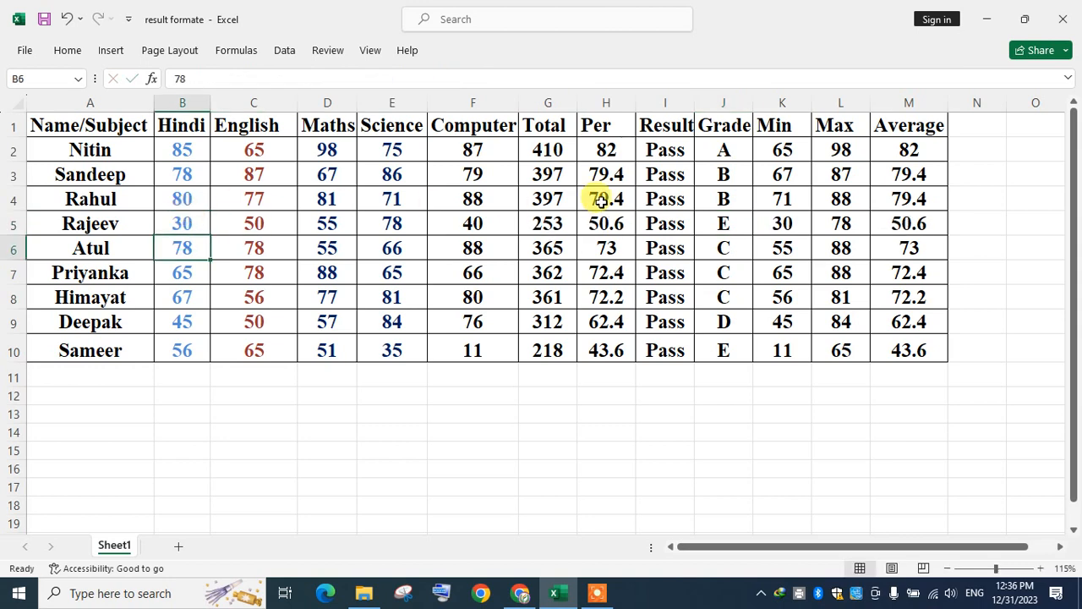
left_click(246, 224)
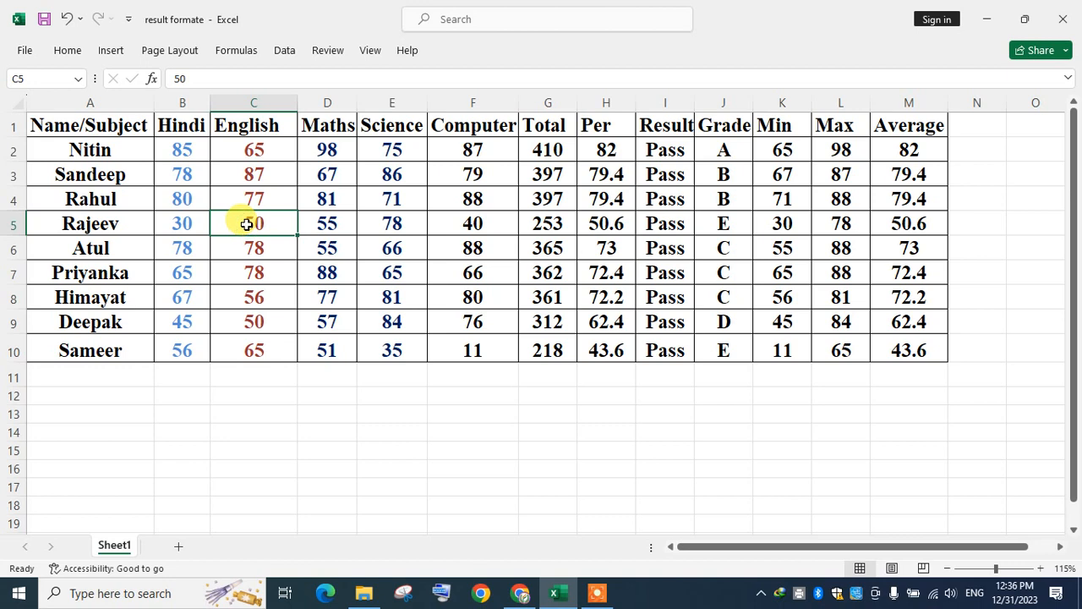
type("25")
key("Return")
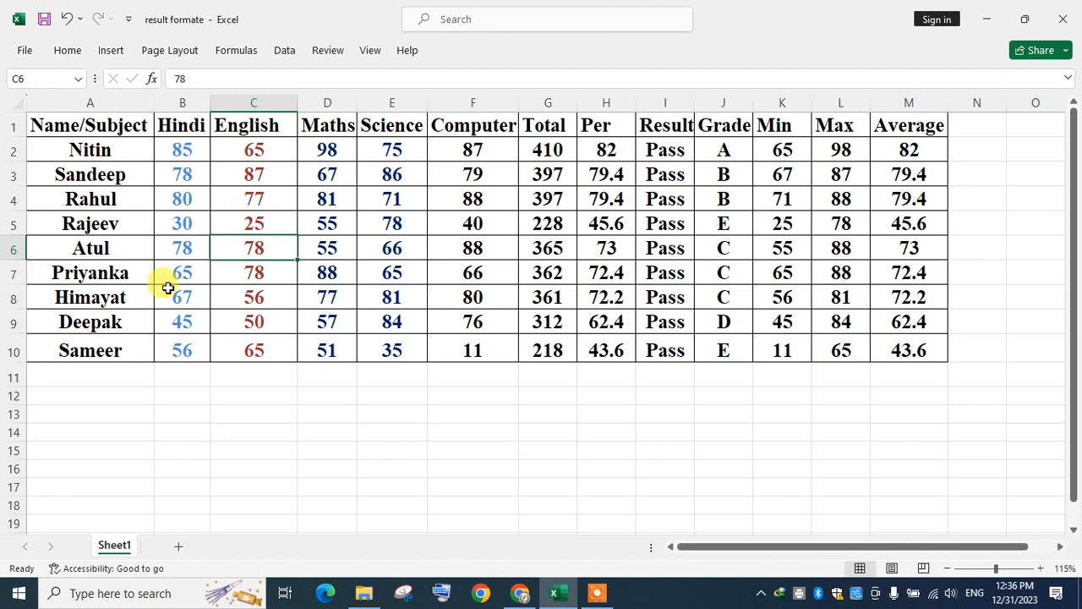
Set the Maths mark in row 5 to 25 and review that row's recalculated result
left_click(327, 229)
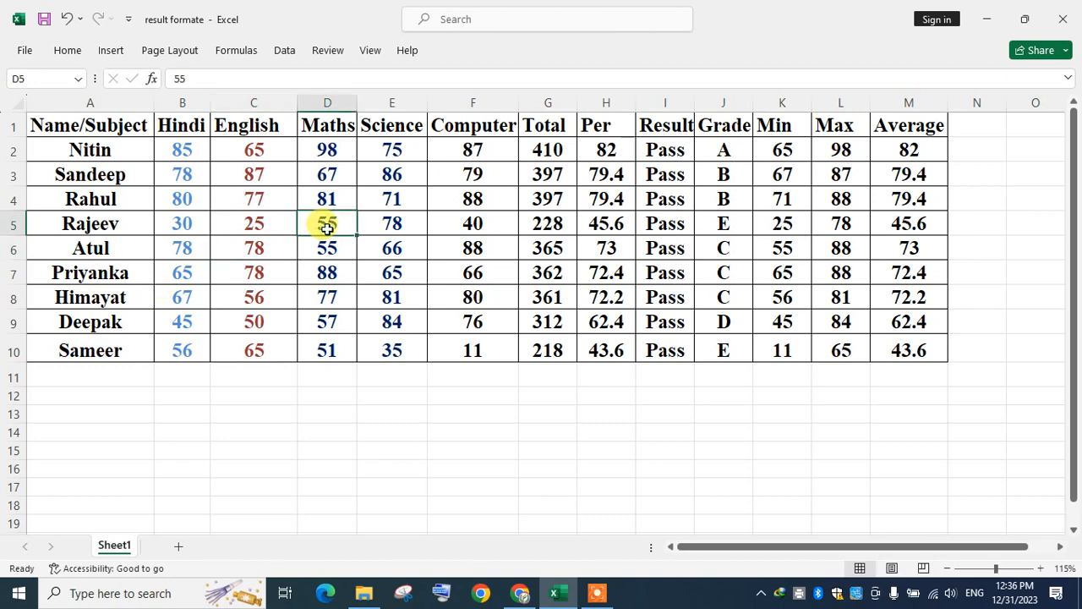
type("25")
key("Return")
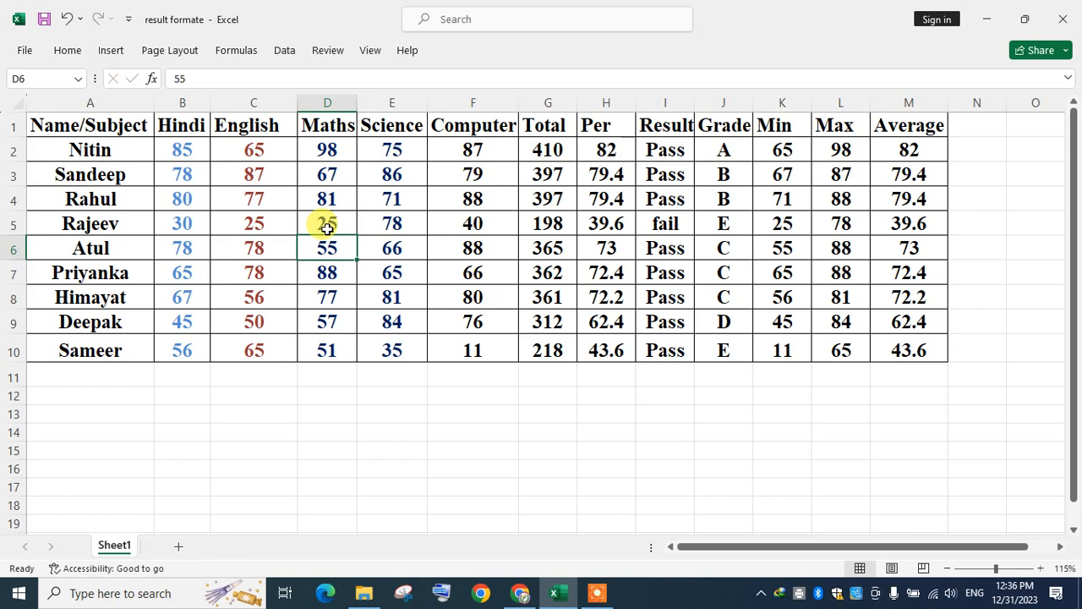
left_click(676, 225)
left_click_drag(39, 222, 896, 227)
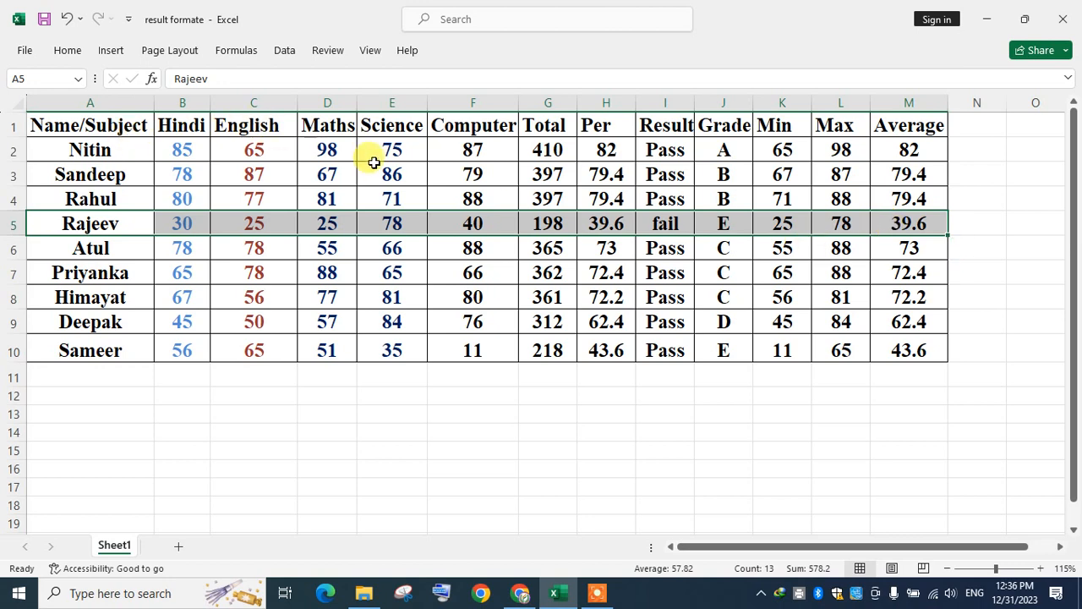
left_click(714, 427)
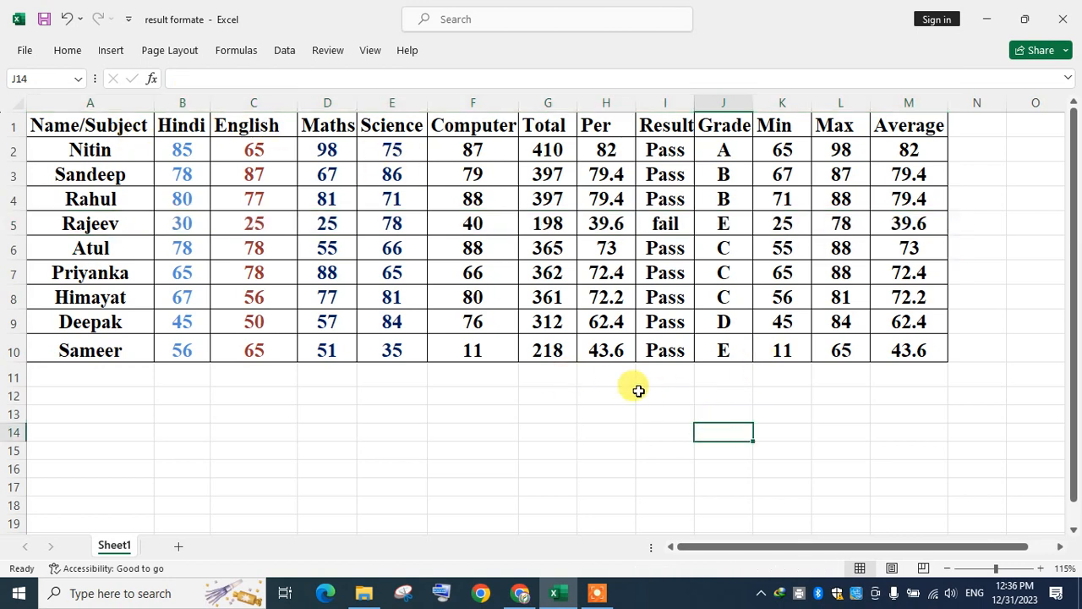
Clear the contents of the Total, Per, Result, Grade, Min, Max and Average columns in rows 2 to 10
left_click_drag(586, 149, 896, 331)
key("Delete")
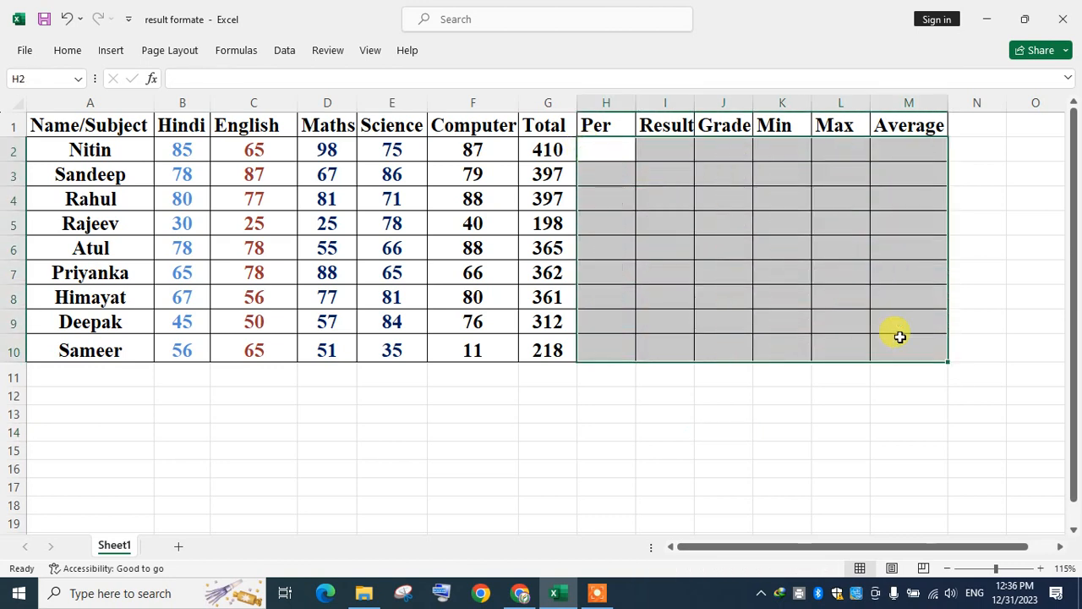
left_click(841, 414)
left_click_drag(541, 149, 589, 357)
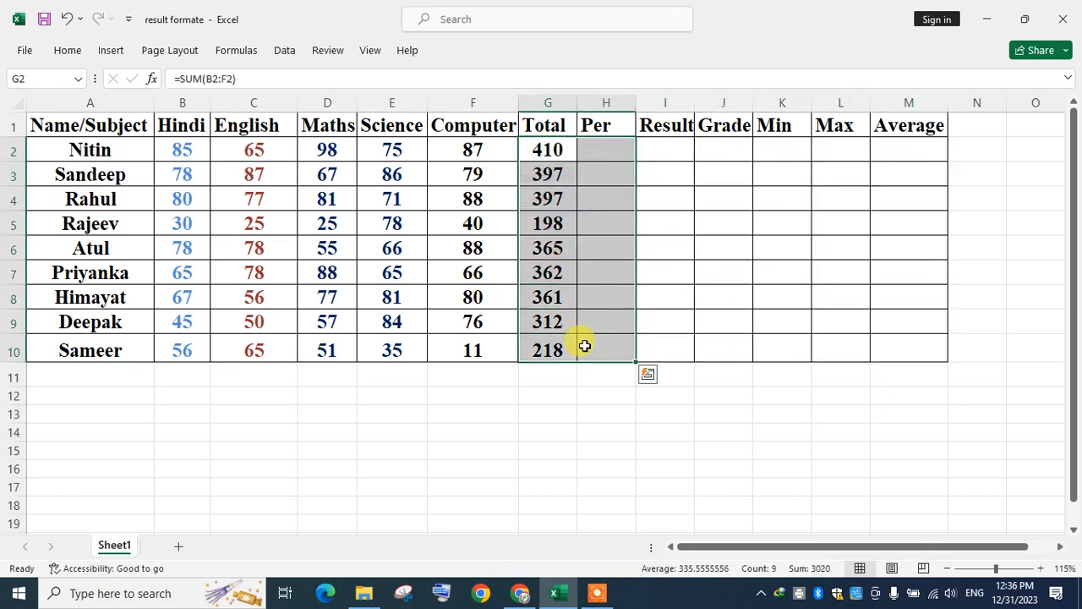
key("Delete")
left_click(704, 252)
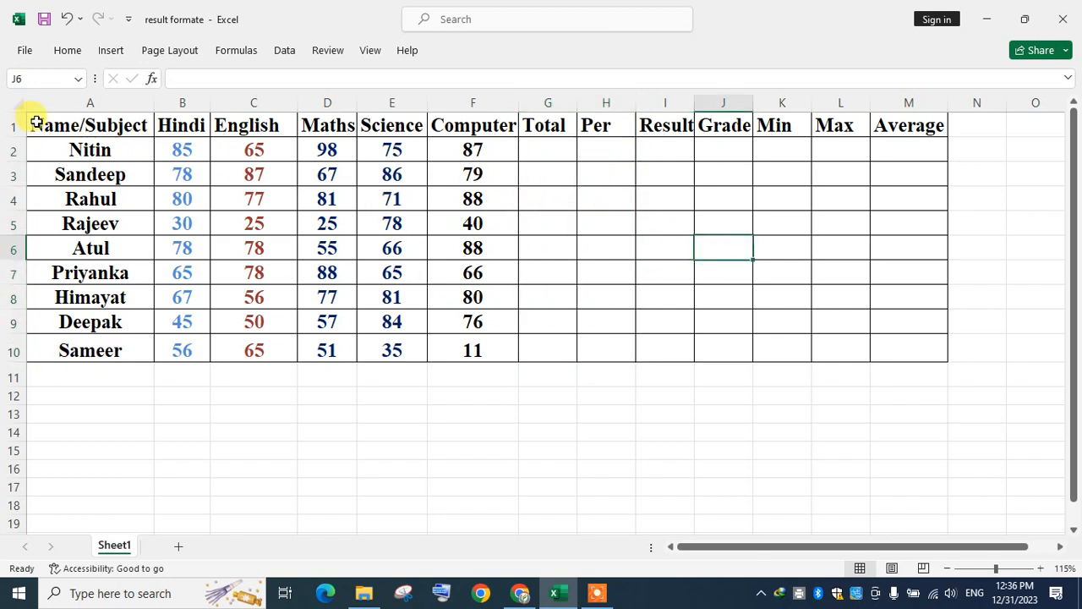
Review the header row, the calculation headings from Total to Average, and the subject columns from Hindi to Computer
left_click_drag(36, 123, 908, 133)
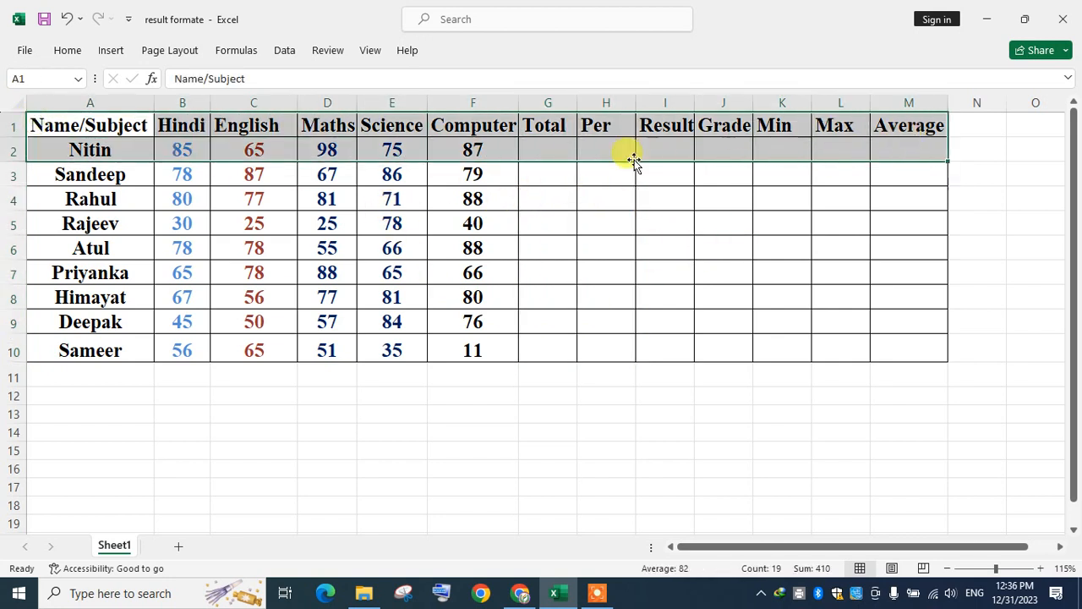
left_click(562, 174)
left_click(542, 125)
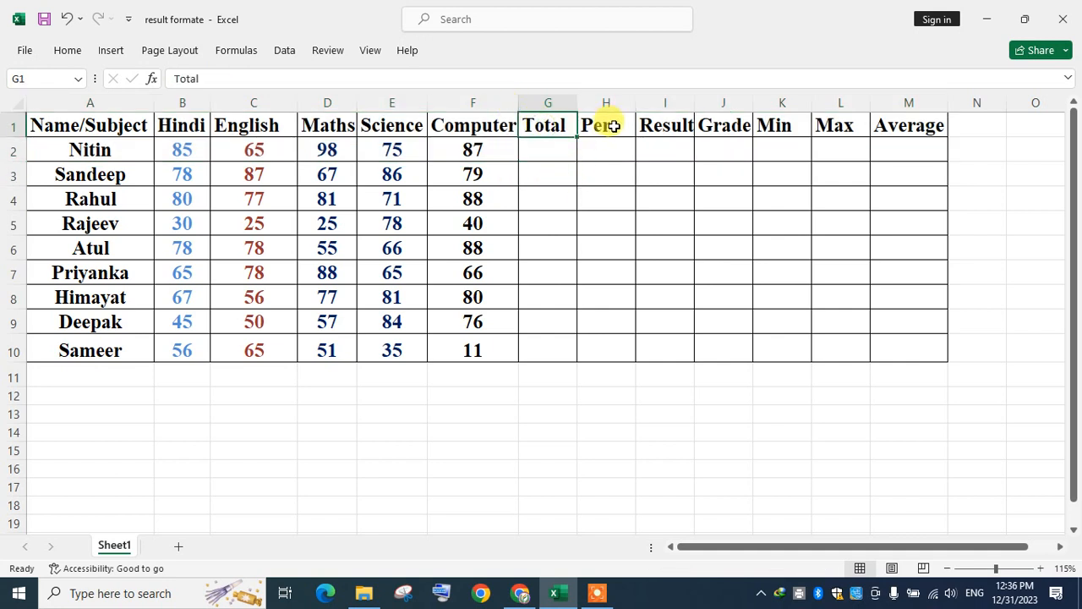
left_click(617, 125)
left_click(674, 126)
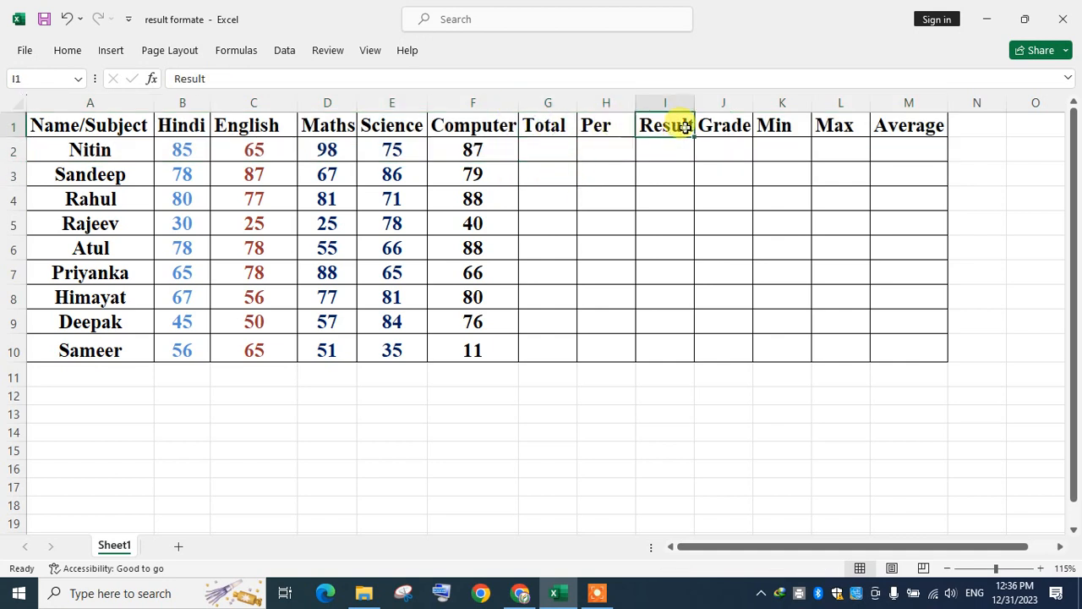
left_click(720, 125)
left_click(771, 125)
left_click(827, 125)
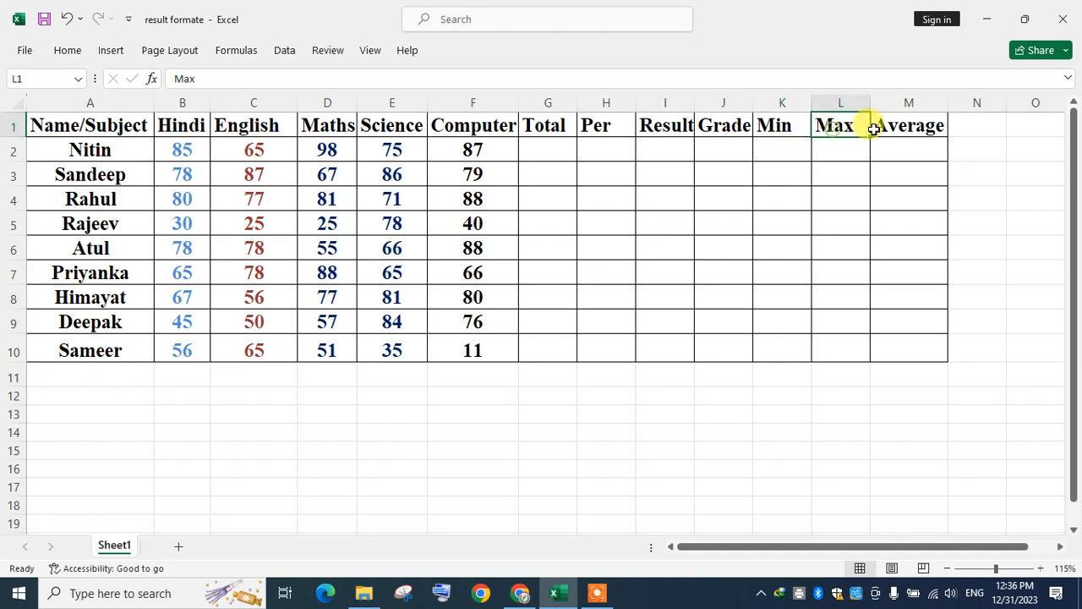
left_click(875, 126)
left_click_drag(526, 123, 904, 133)
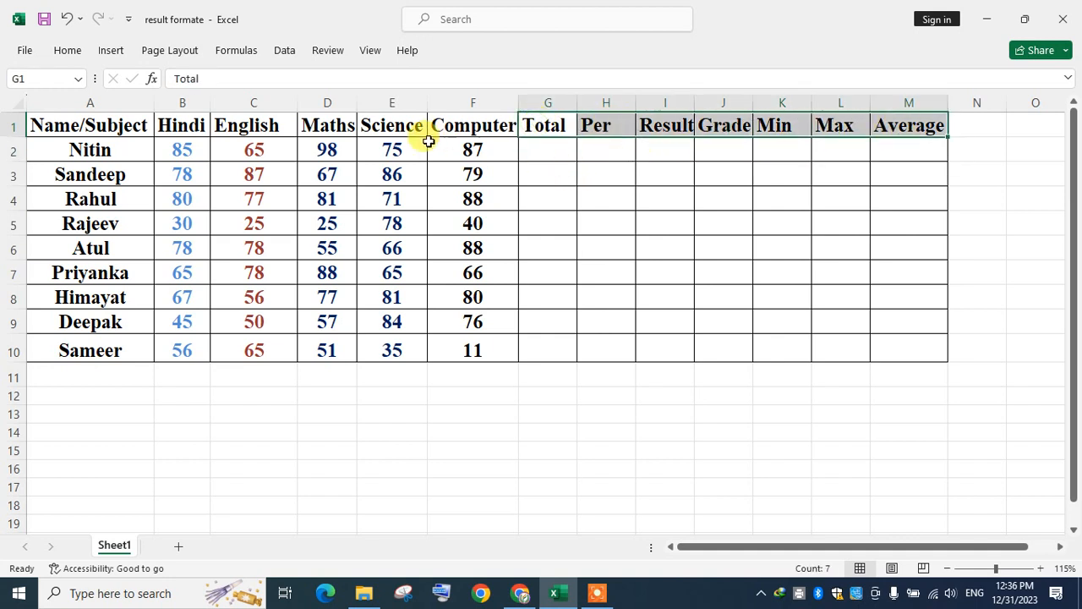
left_click(182, 102)
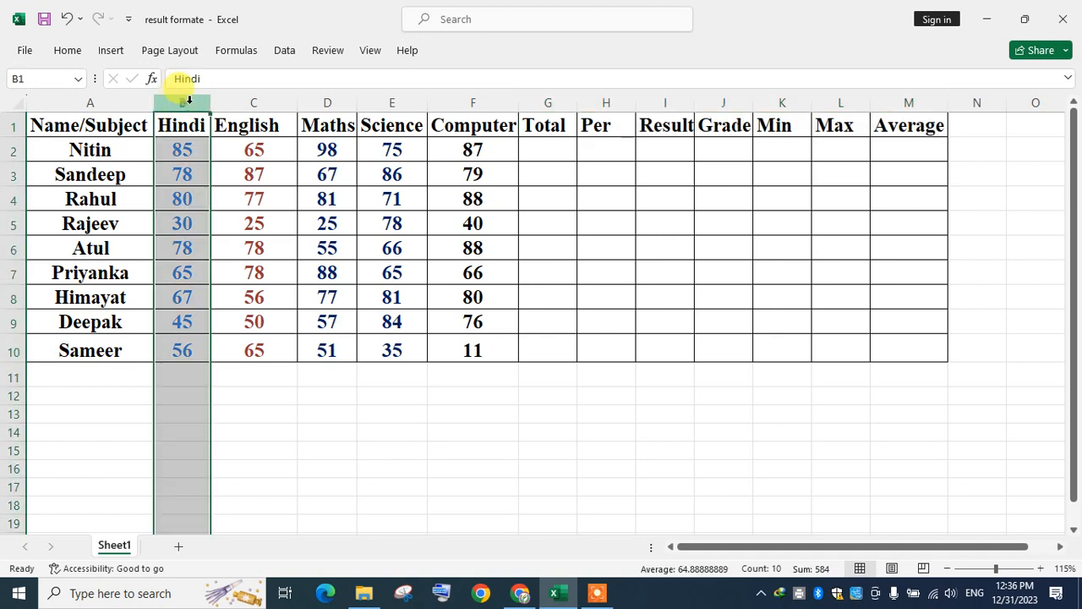
left_click(254, 102)
left_click(334, 104)
left_click(391, 102)
left_click(461, 104)
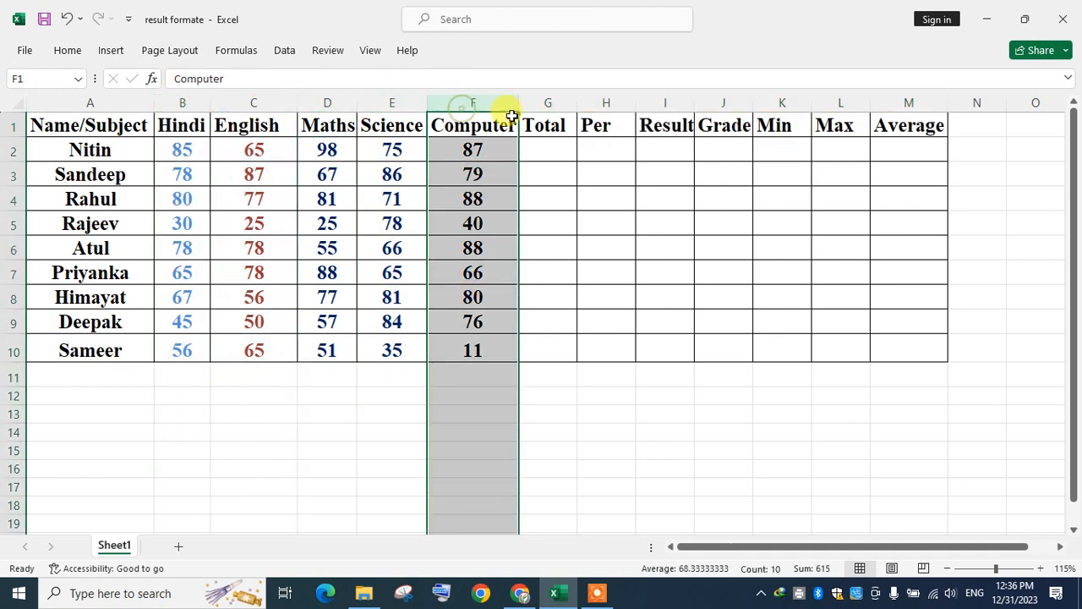
Widen the Computer column, insert an empty column before Total, and select the new column's header cell
left_click_drag(519, 102, 549, 102)
left_click(562, 102)
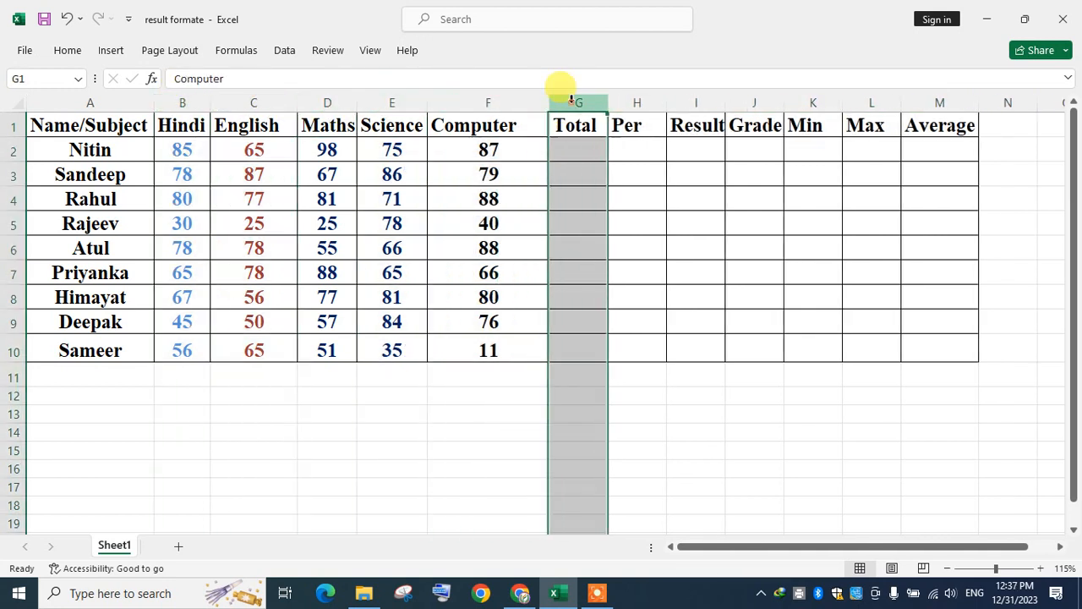
right_click(573, 106)
left_click(625, 260)
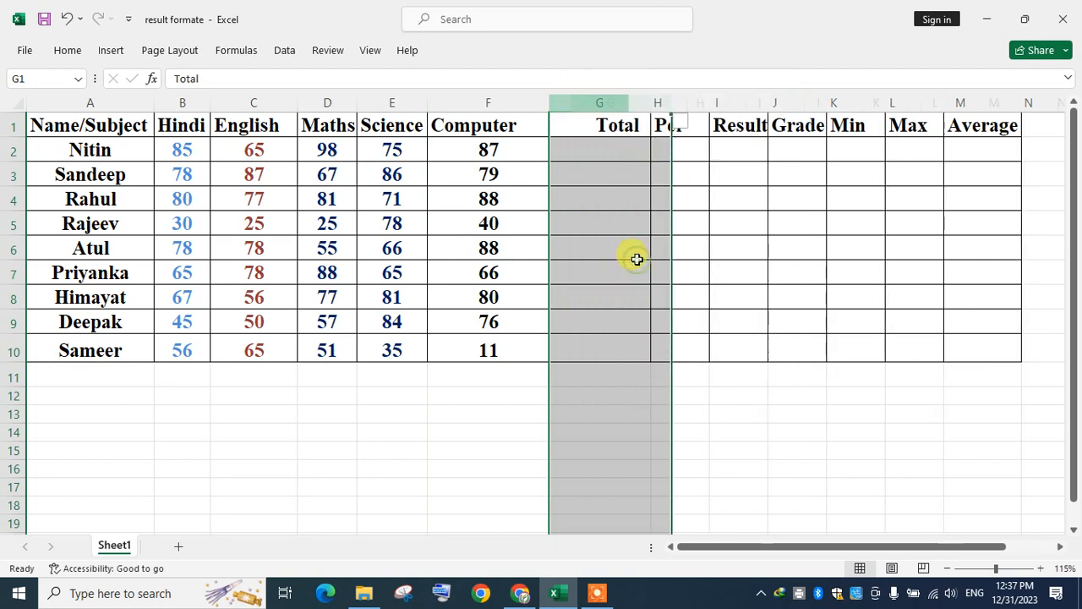
left_click(595, 129)
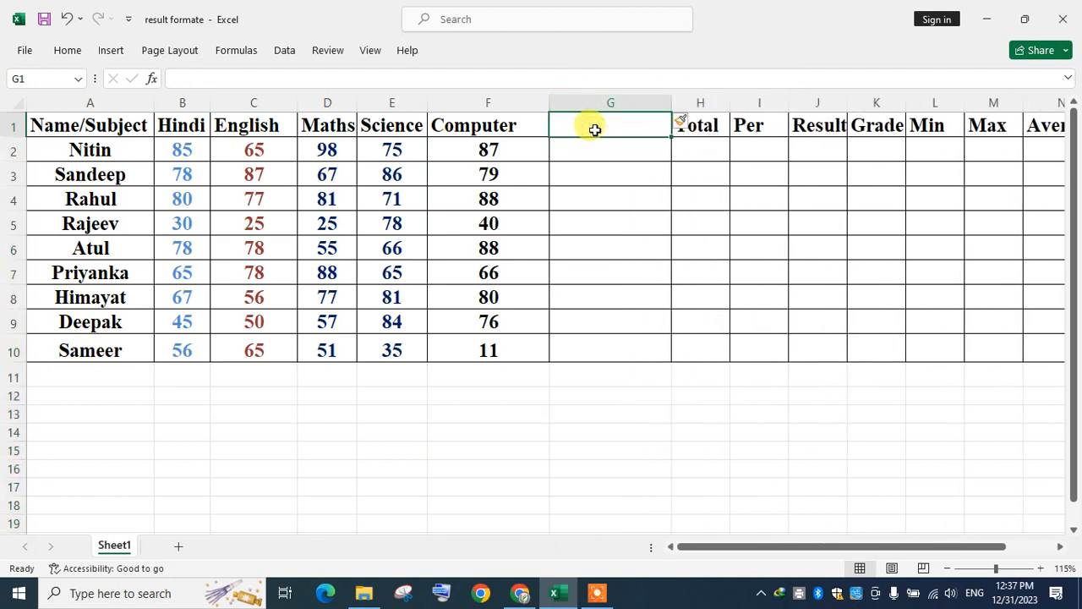
Title the new column before Total "Art" and fit the column width to its content
type("a")
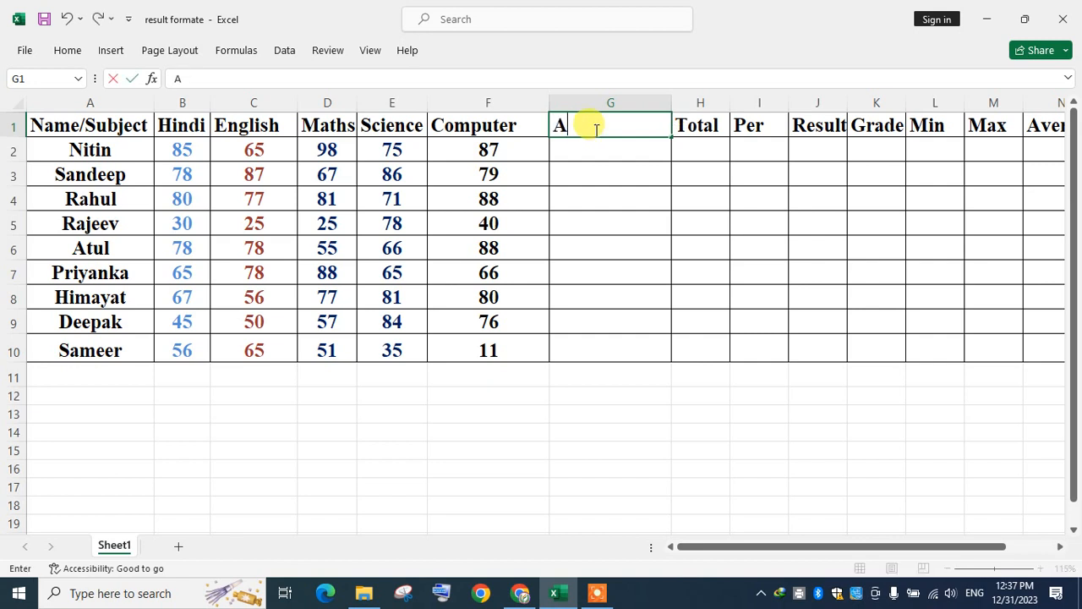
key("ctrl+Return")
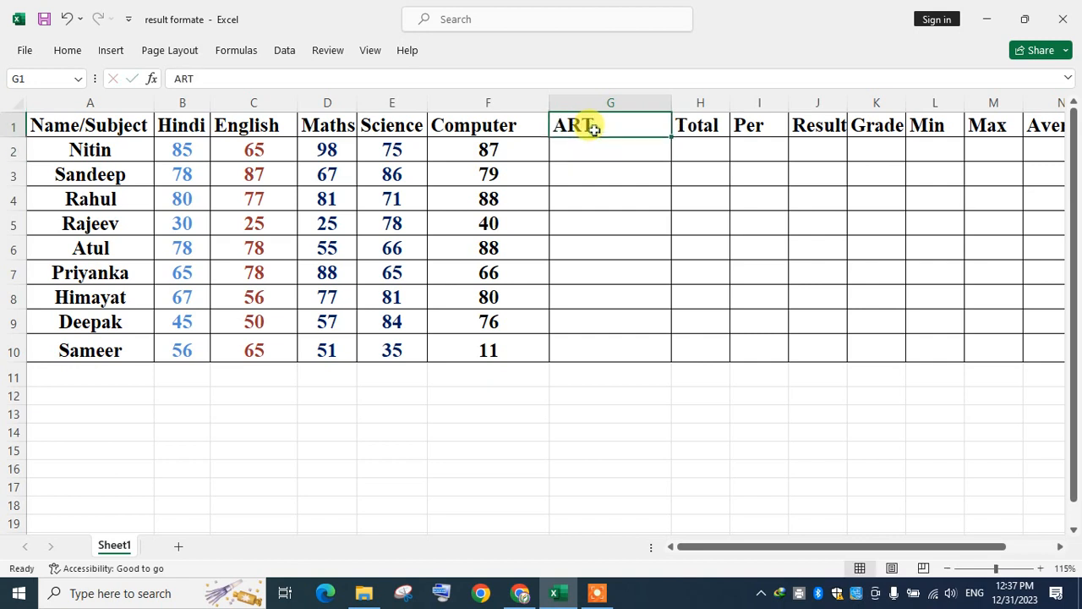
type("a")
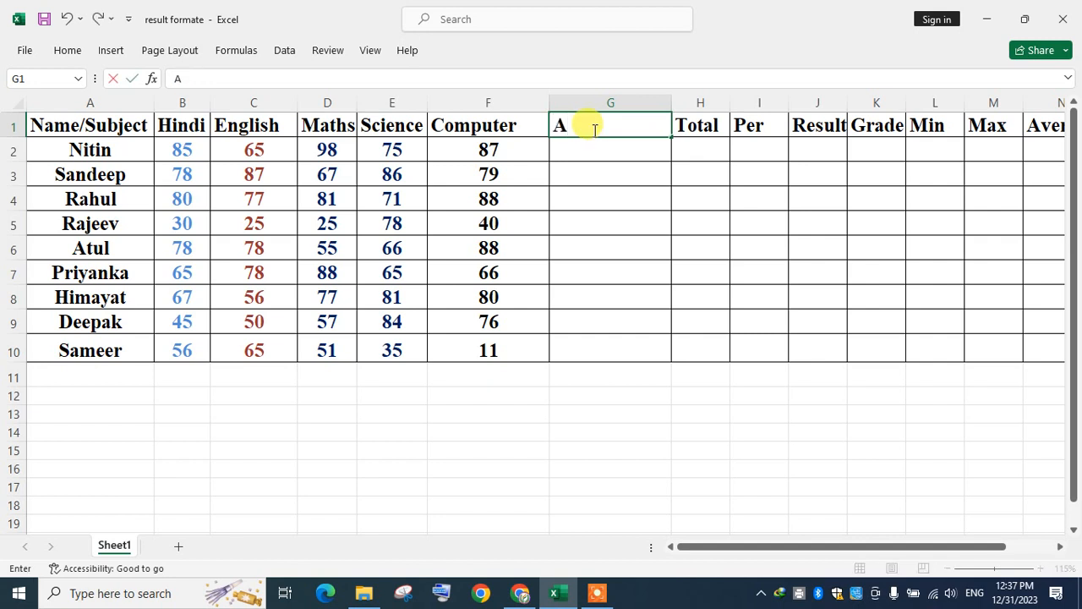
left_click(610, 198)
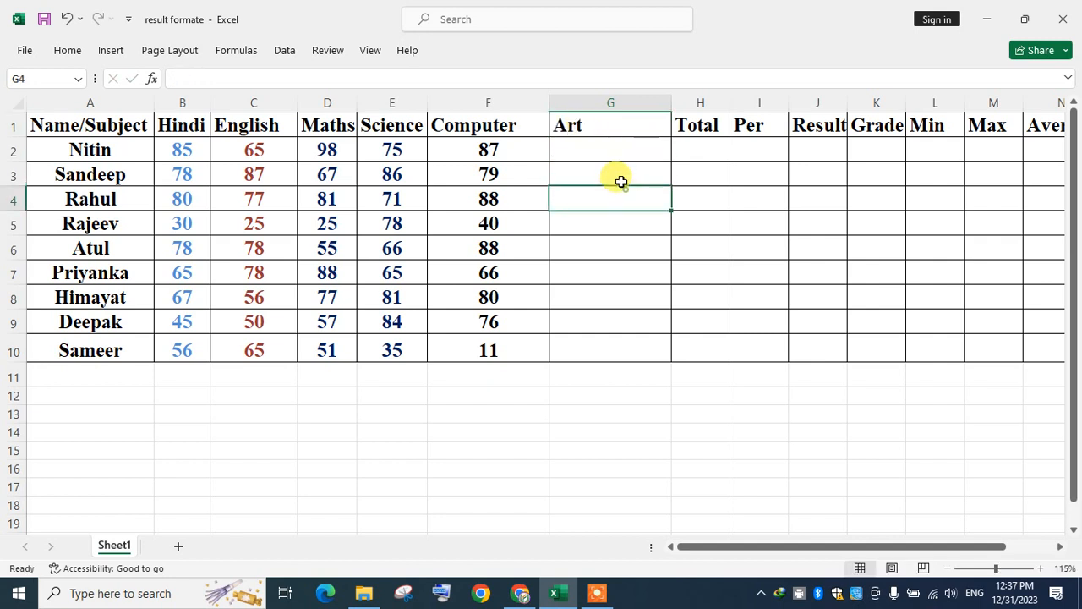
double_click(671, 102)
Enter the Art marks 70, 40, 20, 25, 45, 89, 75, 65 and 48 in rows 2 to 10
left_click(575, 148)
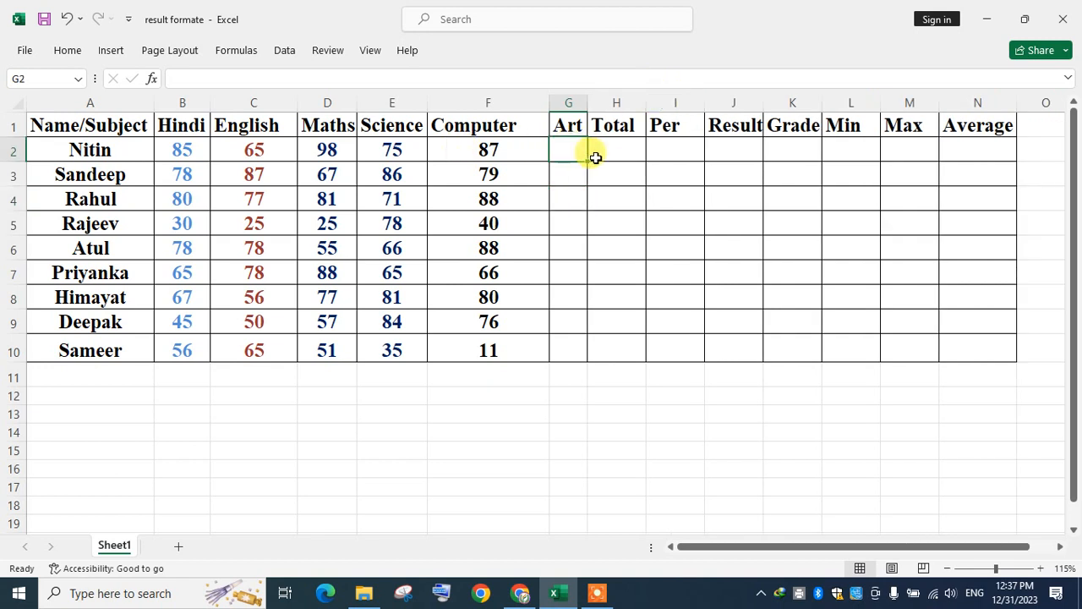
type("70")
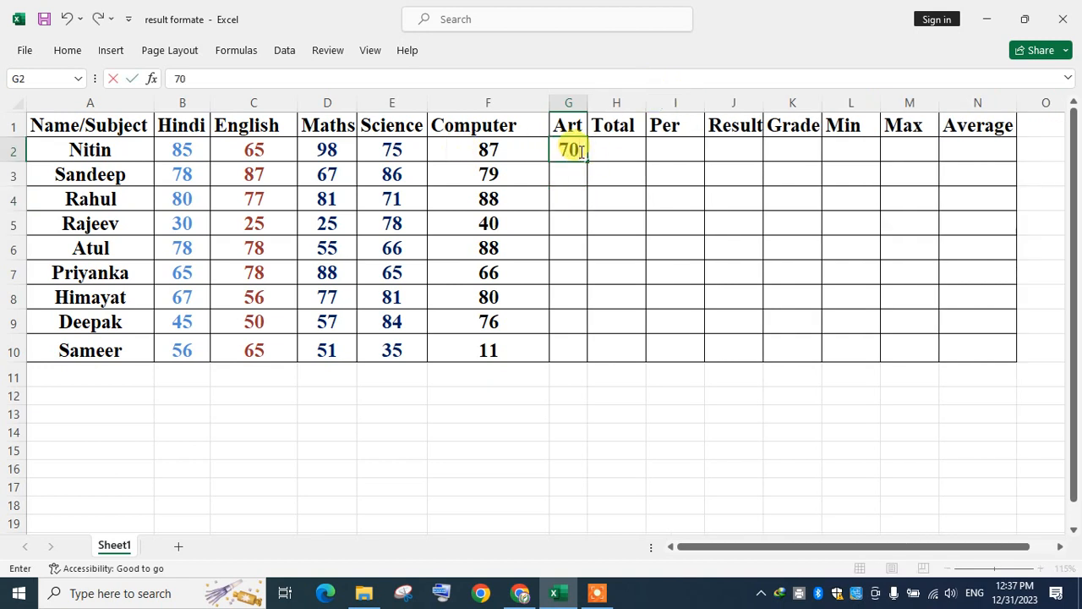
key("Return")
type("40")
key("Return")
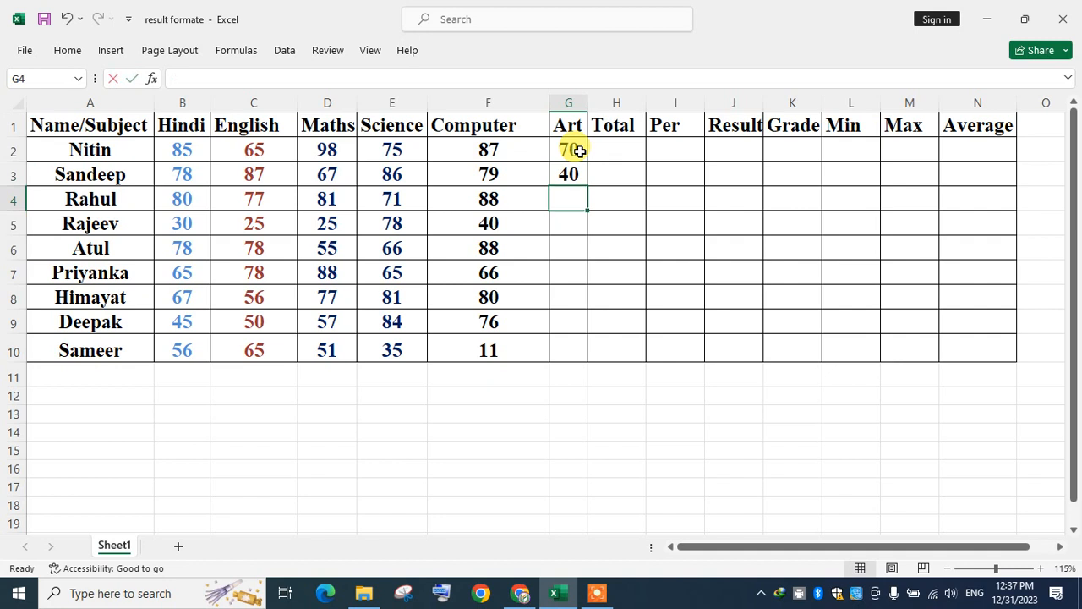
type("5")
key("Return")
key("Up")
type("20")
key("Return")
type("25")
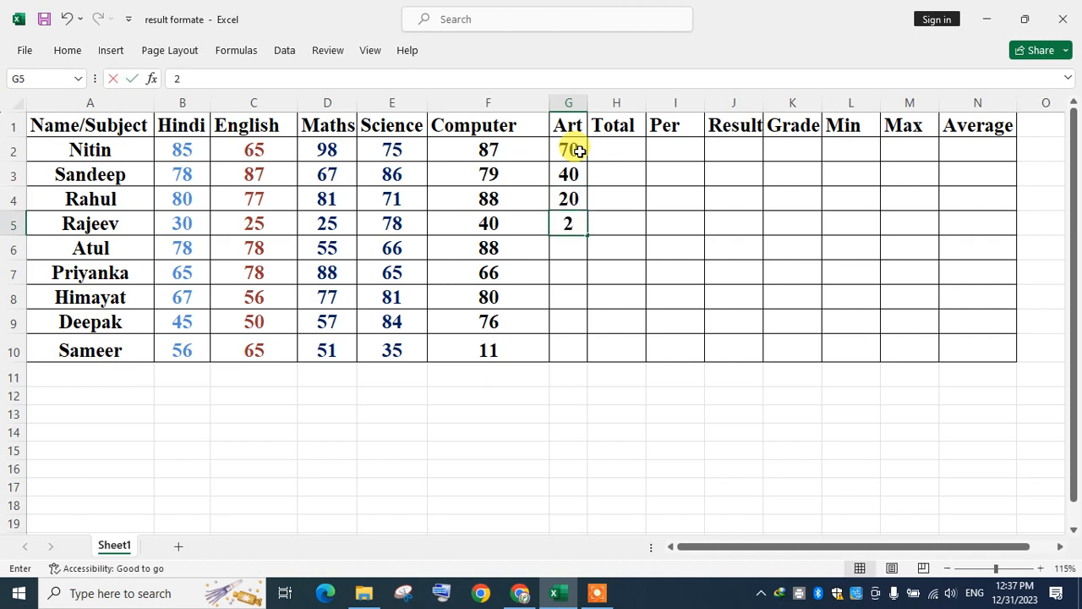
key("Return")
type("45")
key("Return")
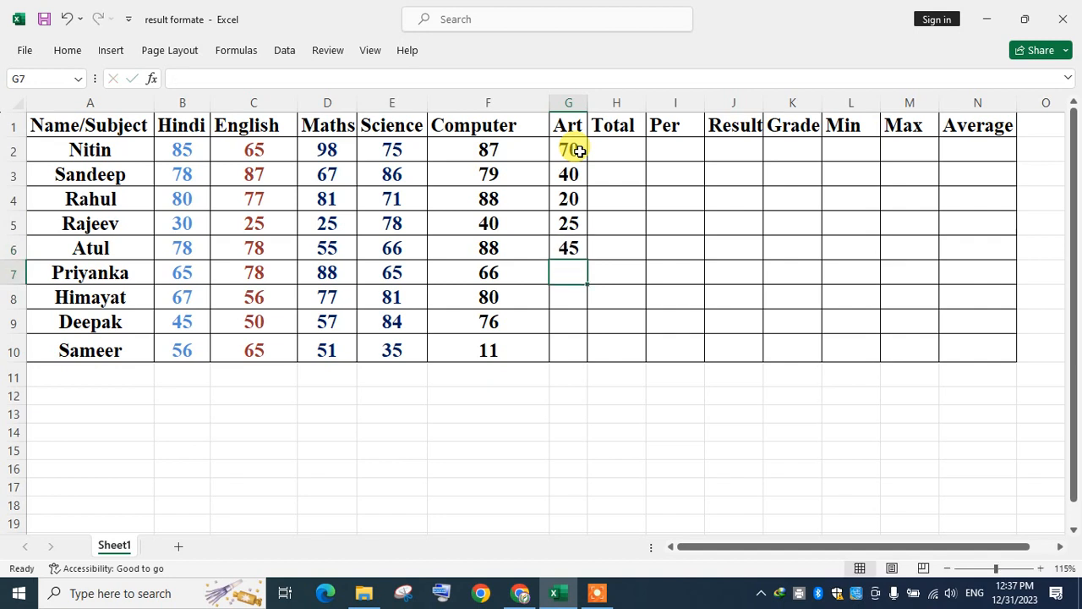
type("89")
key("Return")
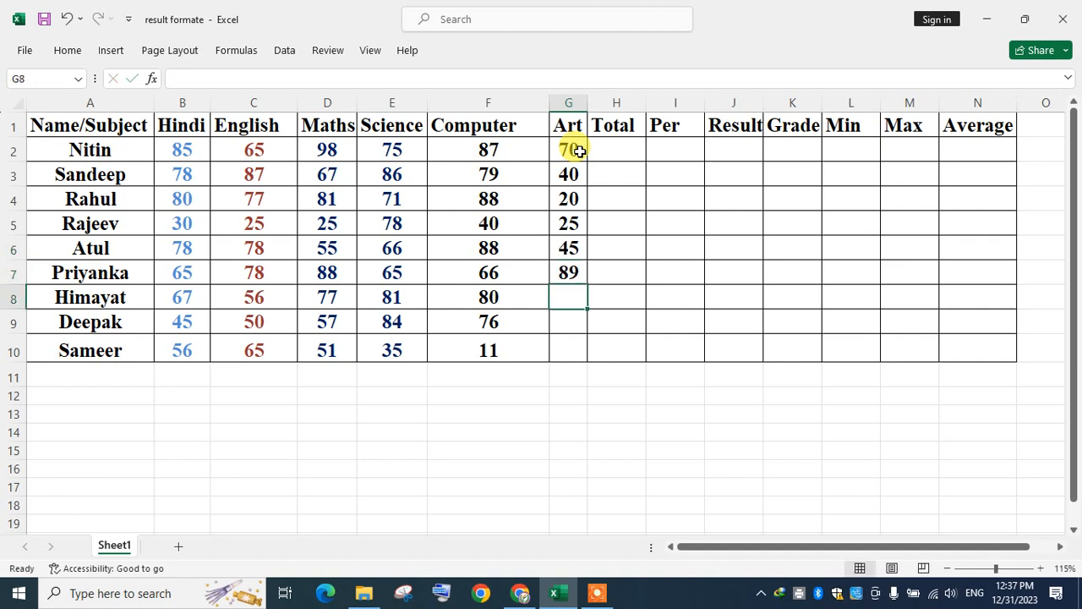
key("Return")
type("65")
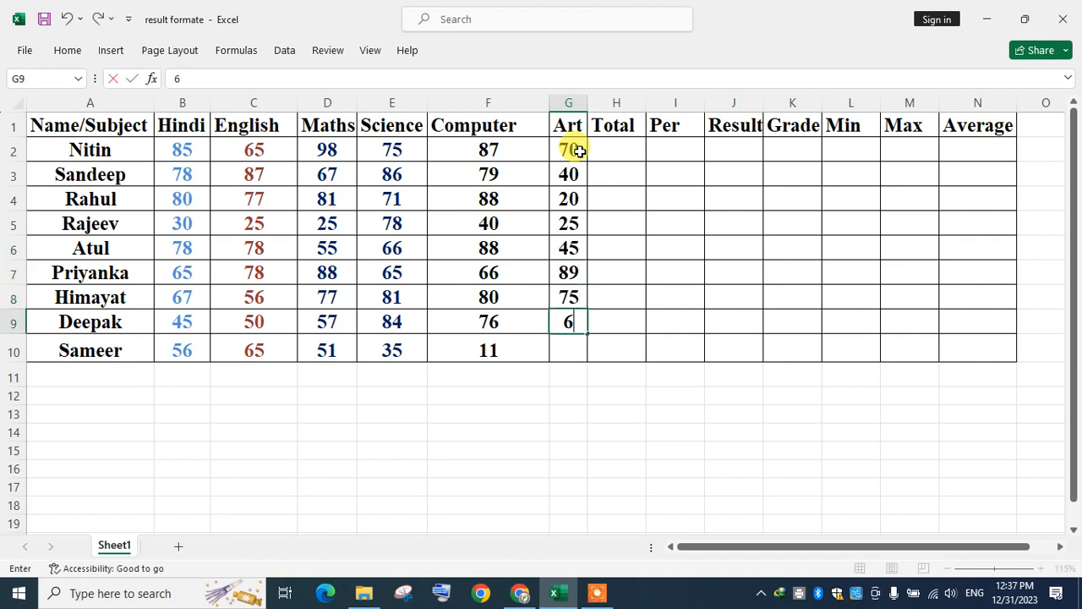
key("Return")
type("48")
key("Return")
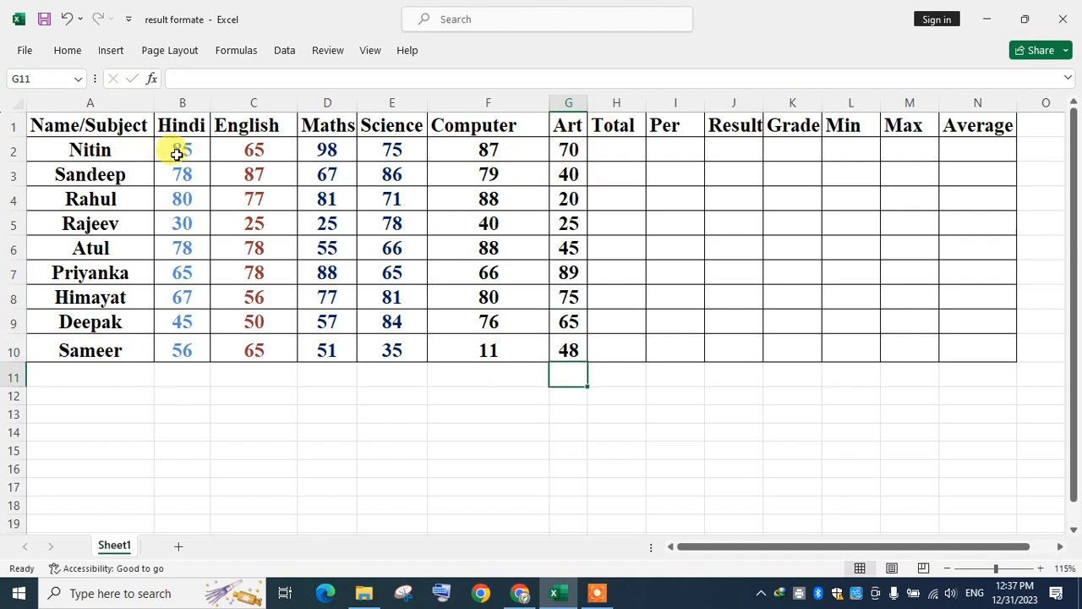
Calculate the Total in cell H2 from the Hindi to Art marks with =SUM(B2:G2)
left_click_drag(166, 151, 584, 153)
left_click(615, 152)
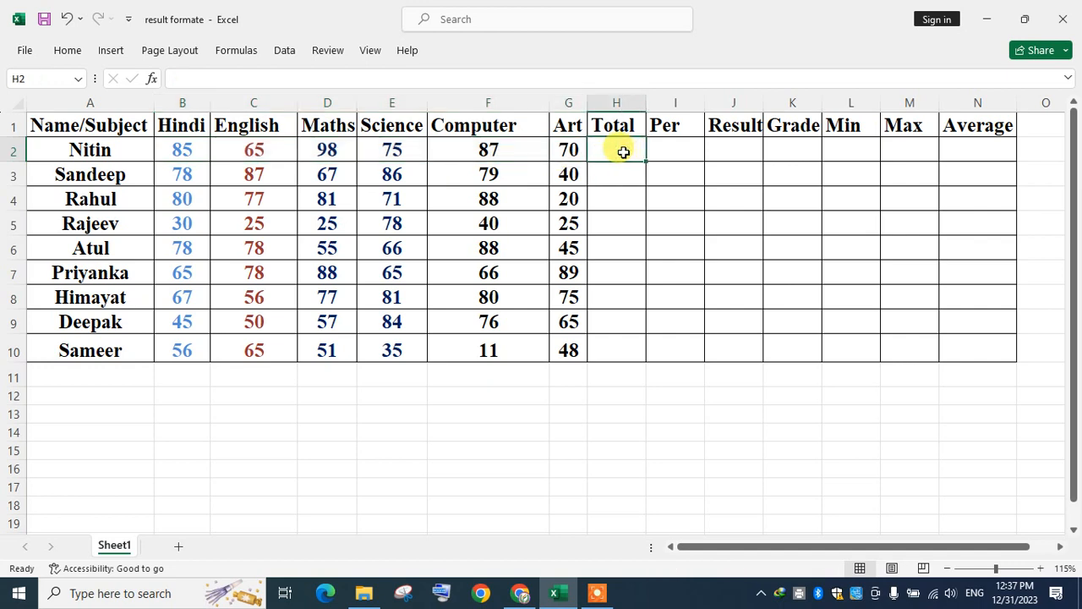
type("=SUM")
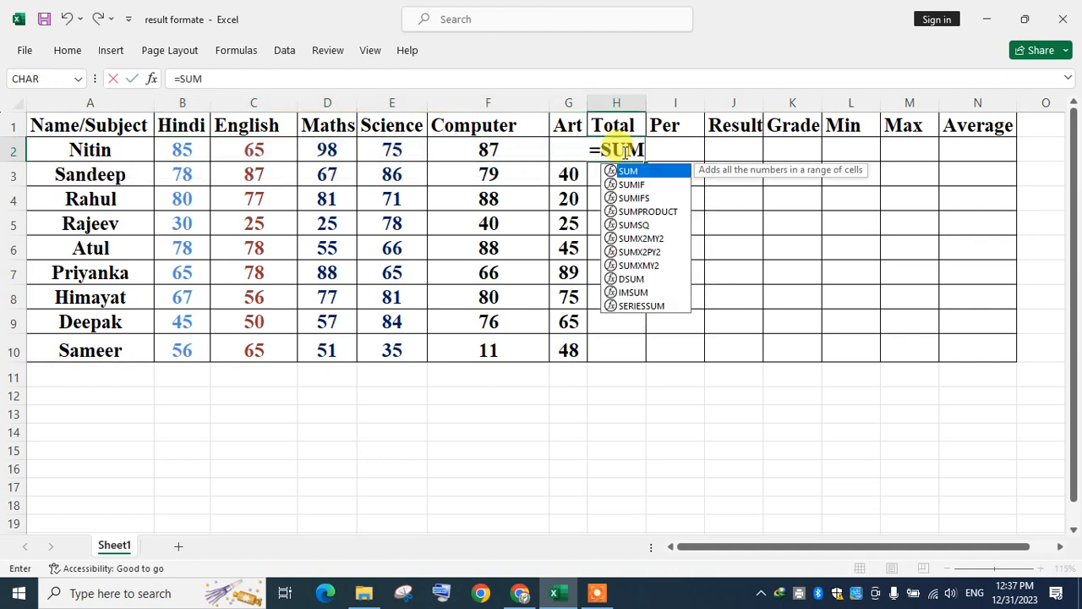
type("(")
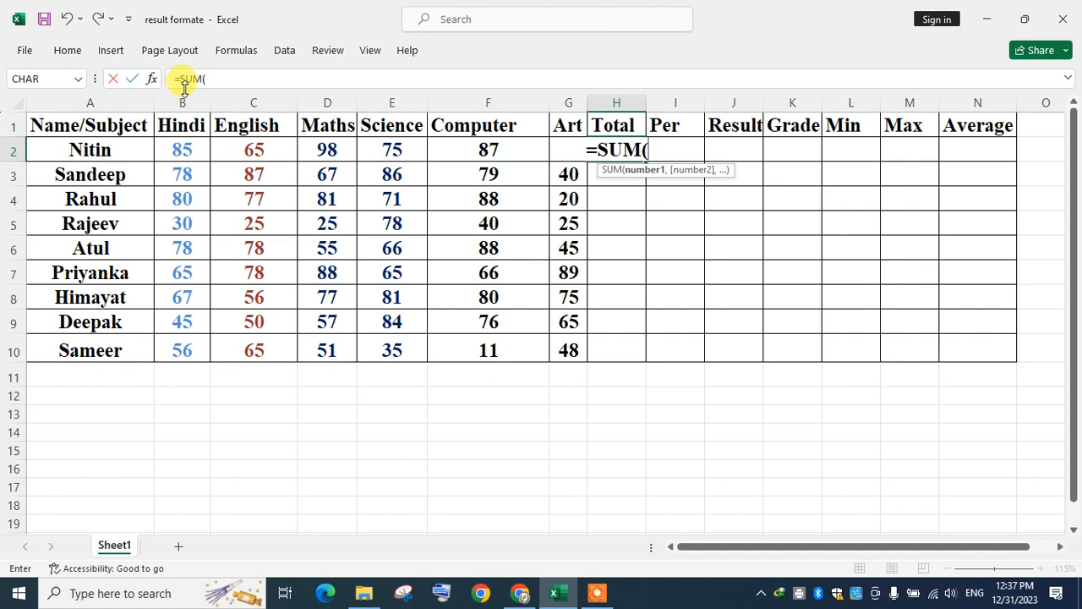
left_click(182, 148)
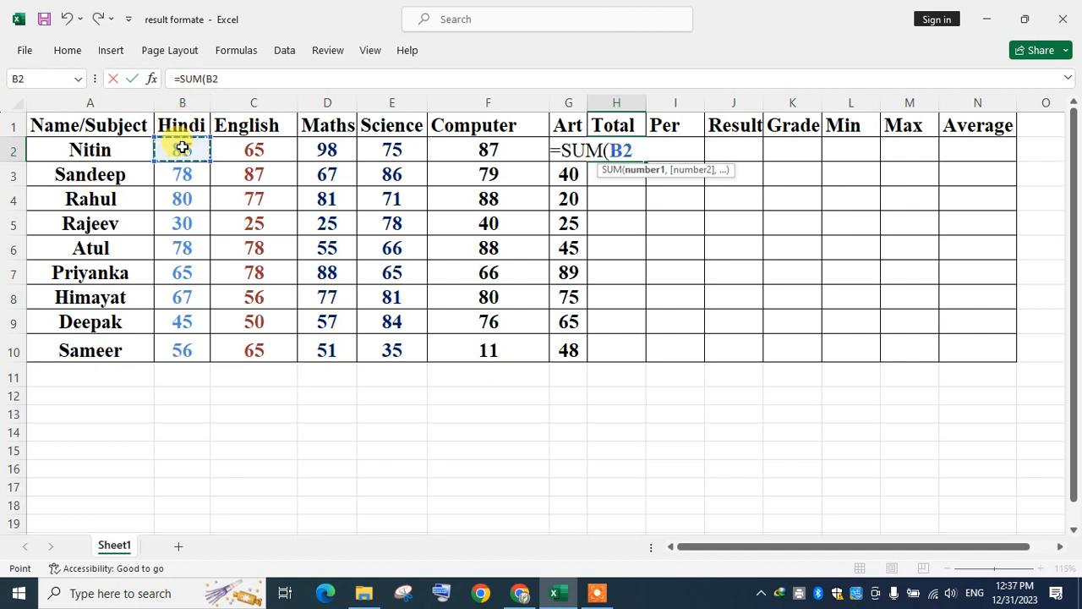
key("F8")
key("BackSpace")
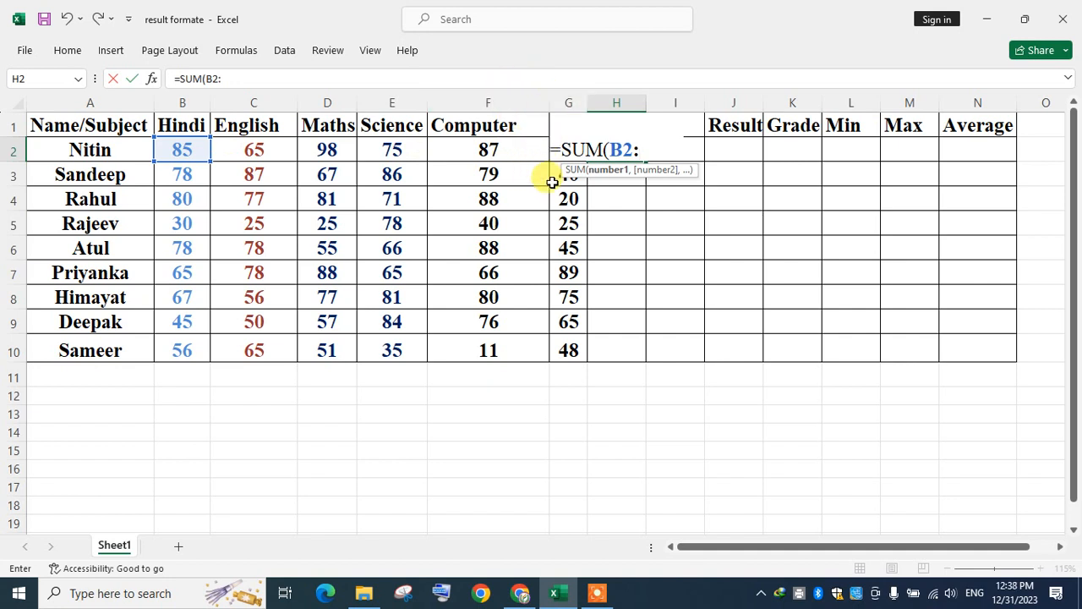
type("G2")
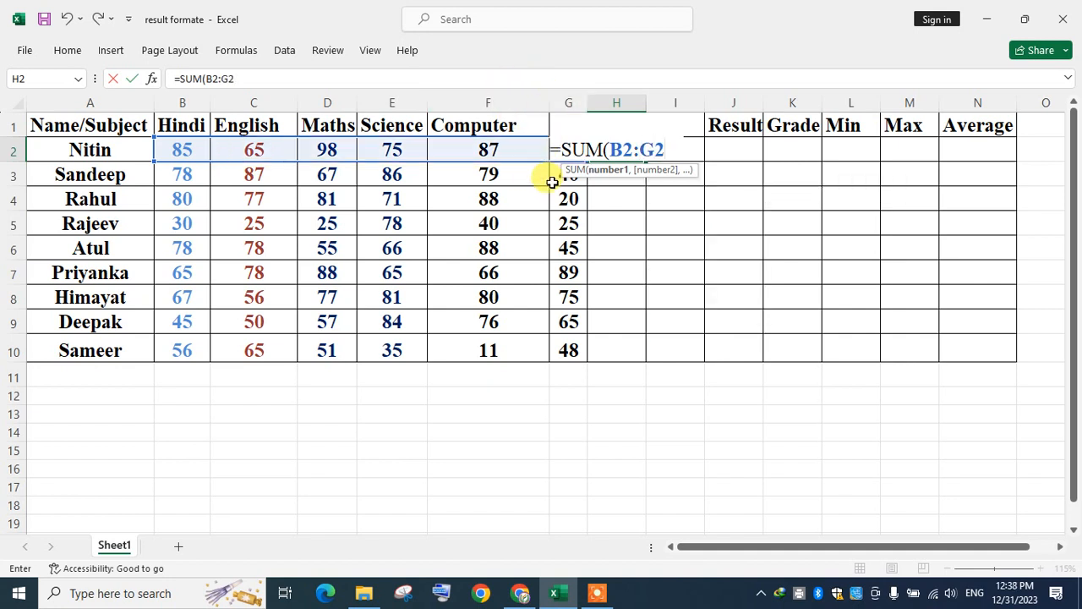
type(")")
key("Return")
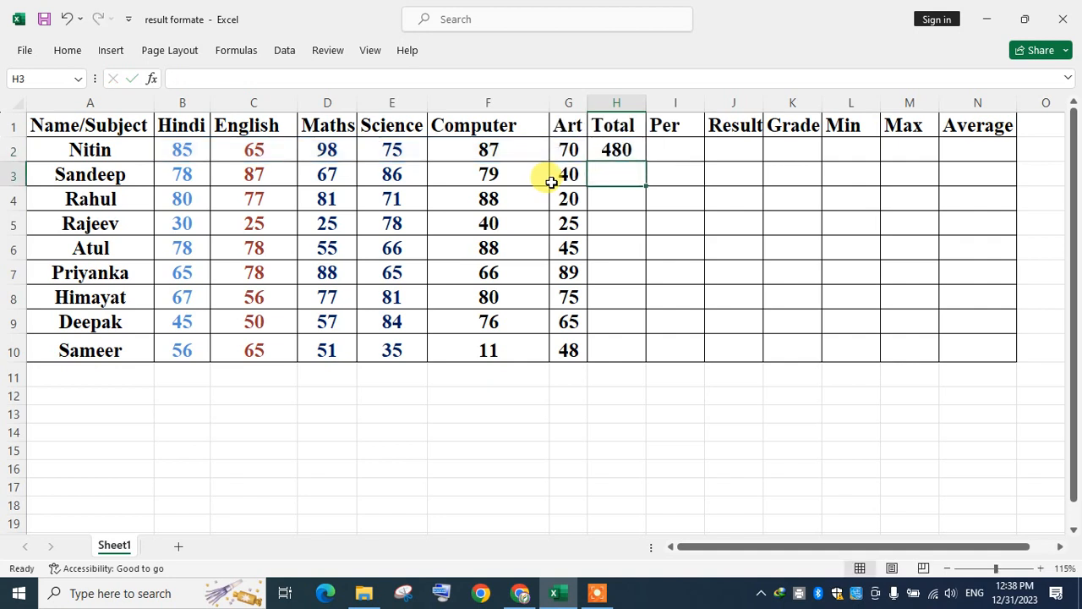
Review the Total formula in H2 and widen the Art column
left_click(621, 149)
double_click(621, 149)
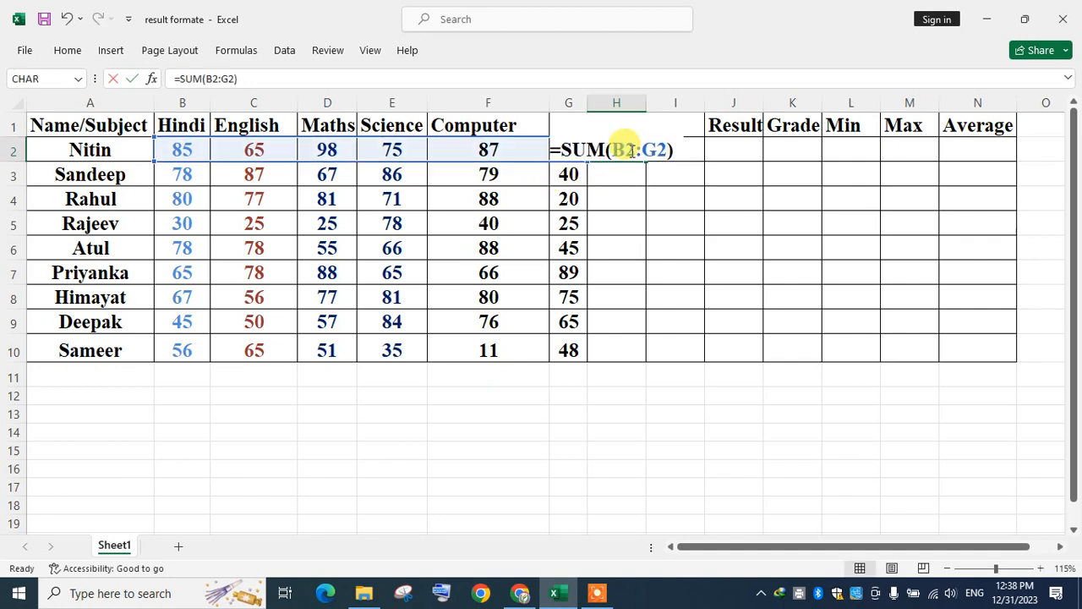
left_click(685, 154)
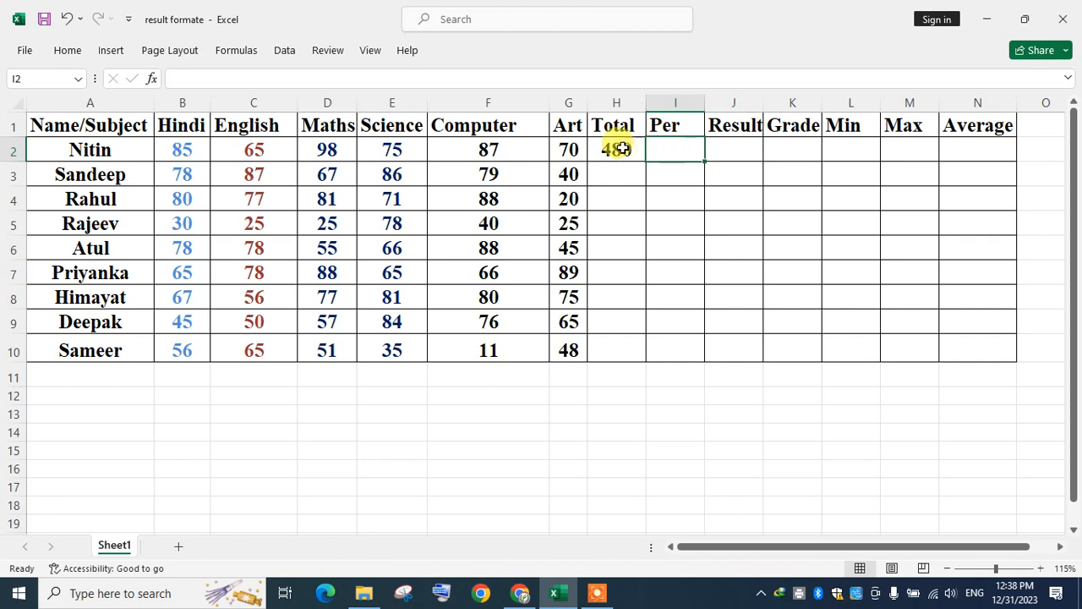
left_click_drag(587, 102, 660, 104)
left_click(706, 149)
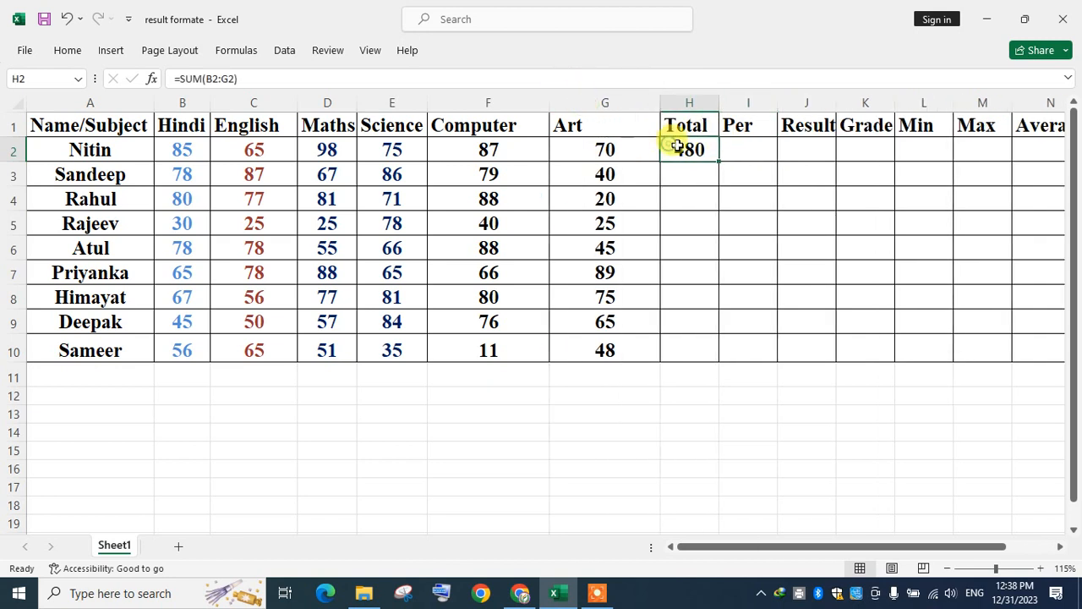
double_click(710, 150)
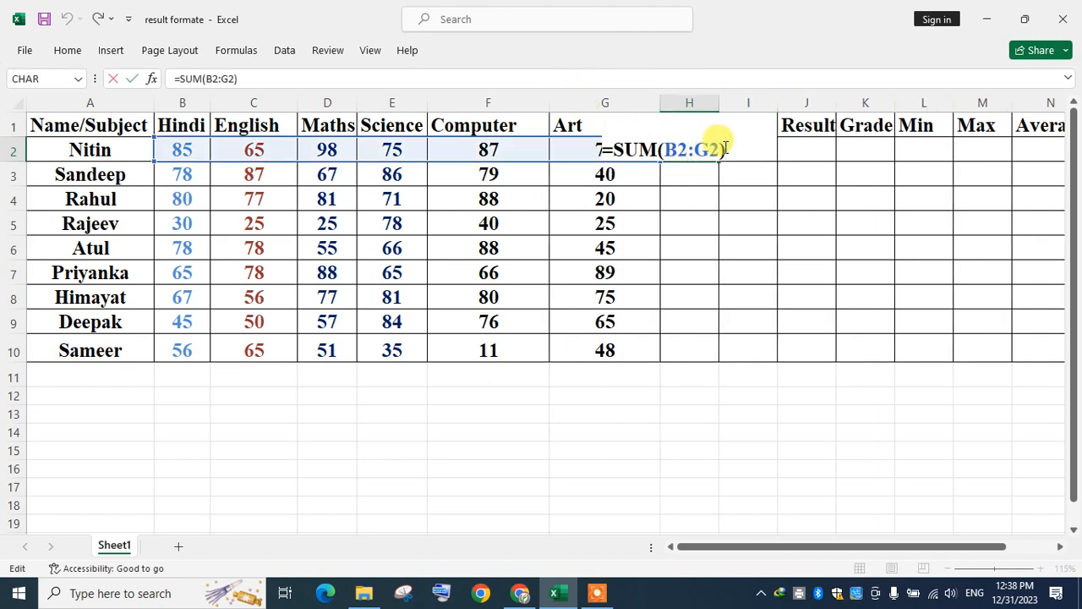
key("Return")
Fill the H2 Total formula down through row 10, undo the fill, and fill the same rows again
left_click(701, 149)
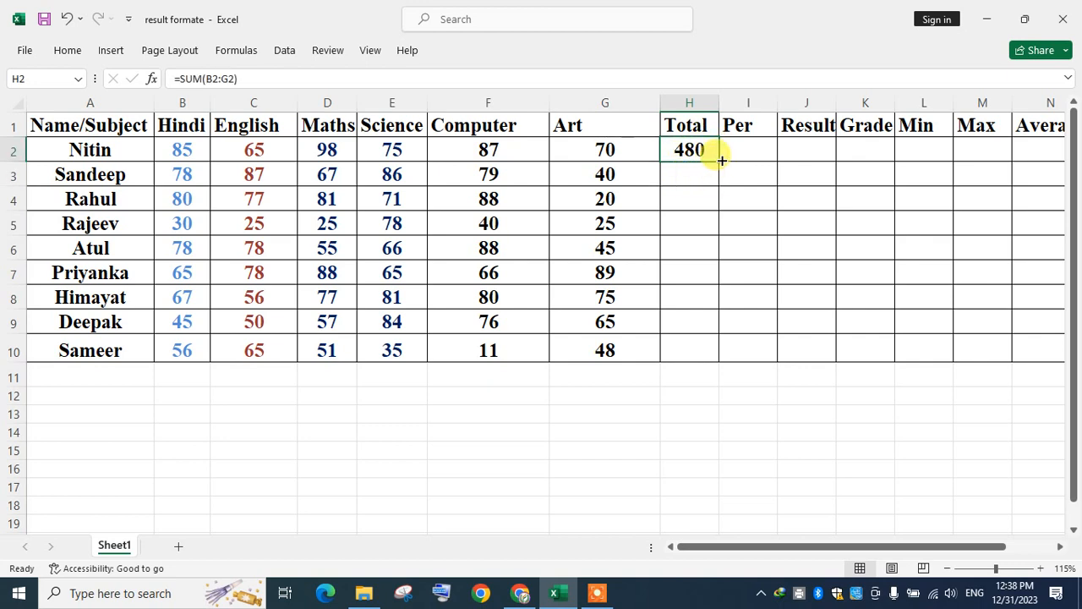
left_click_drag(721, 159, 716, 348)
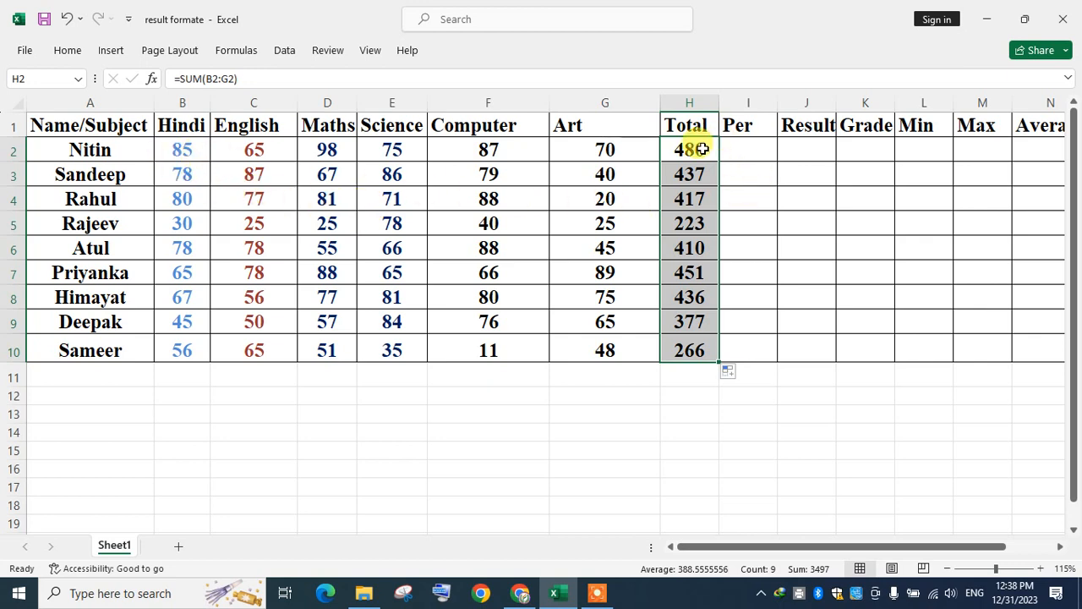
key("ctrl+z")
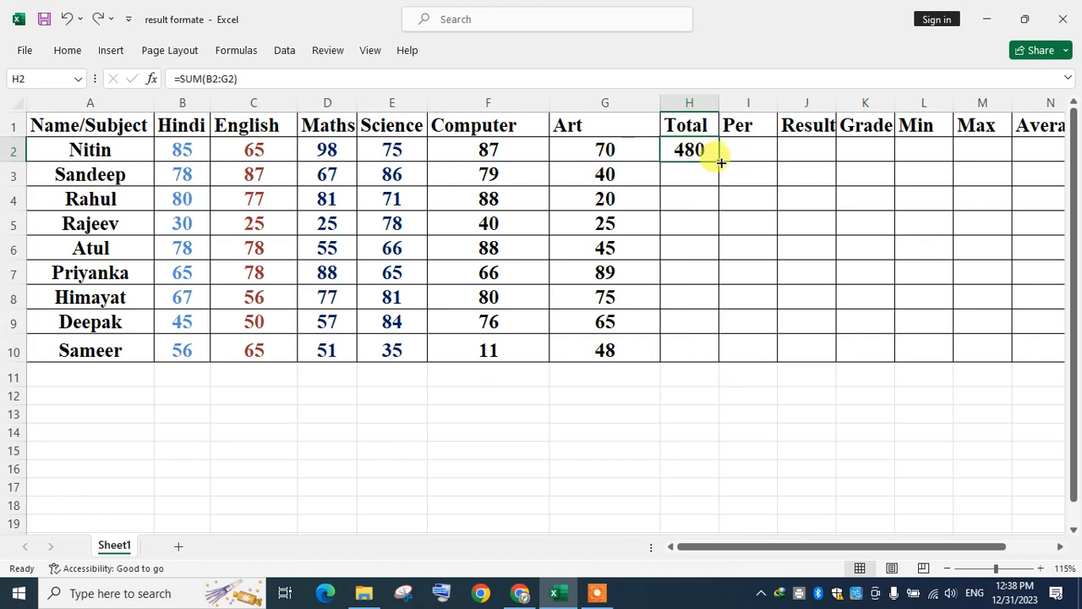
double_click(720, 161)
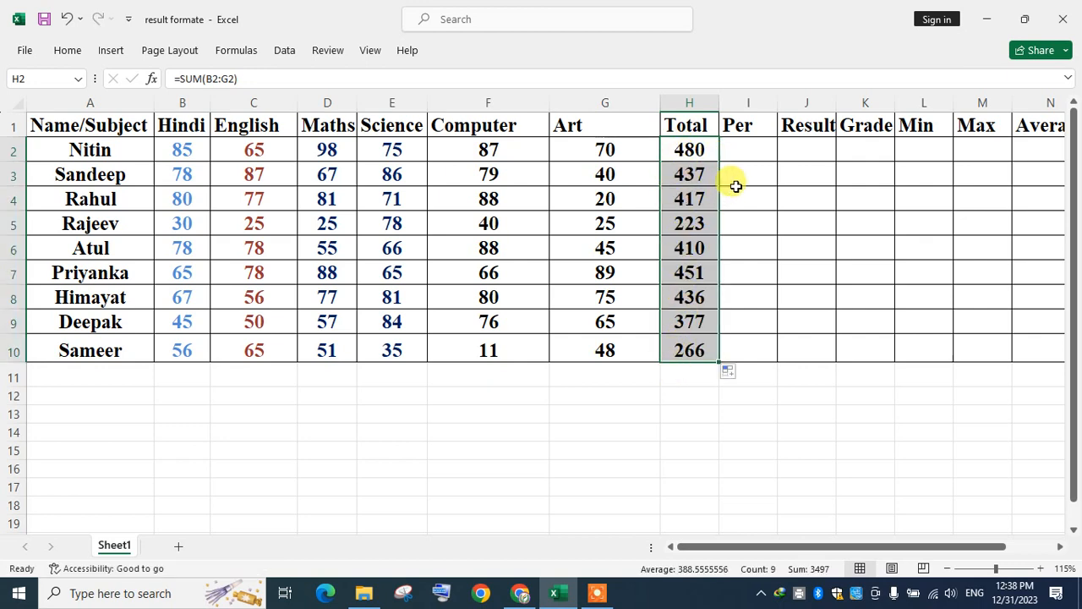
Calculate the percentage in cell I2 with =H2/6 and fill the formula down through row 10
left_click(769, 158)
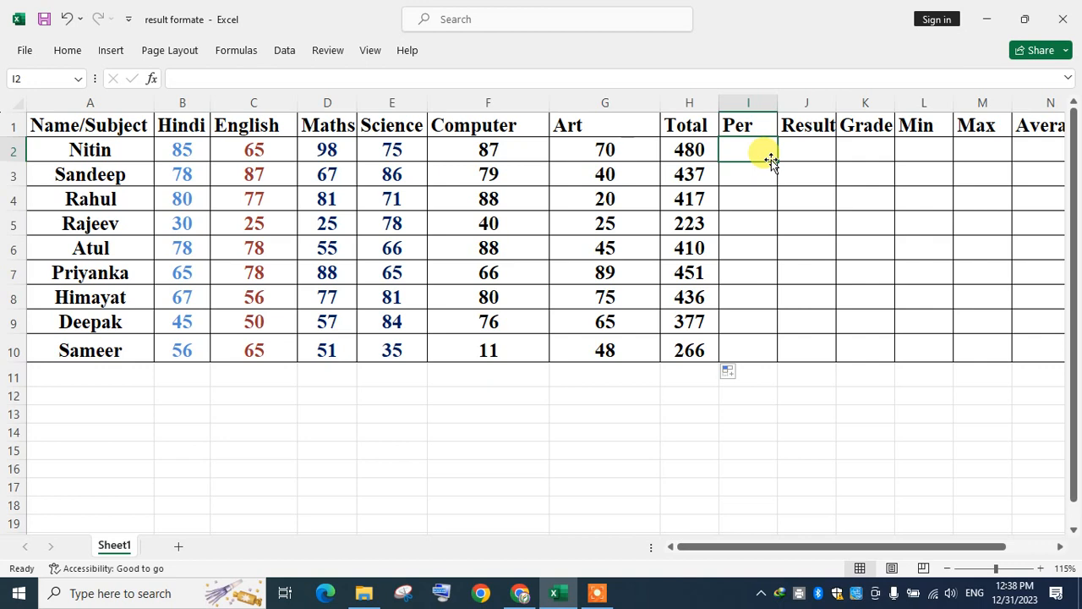
type("=")
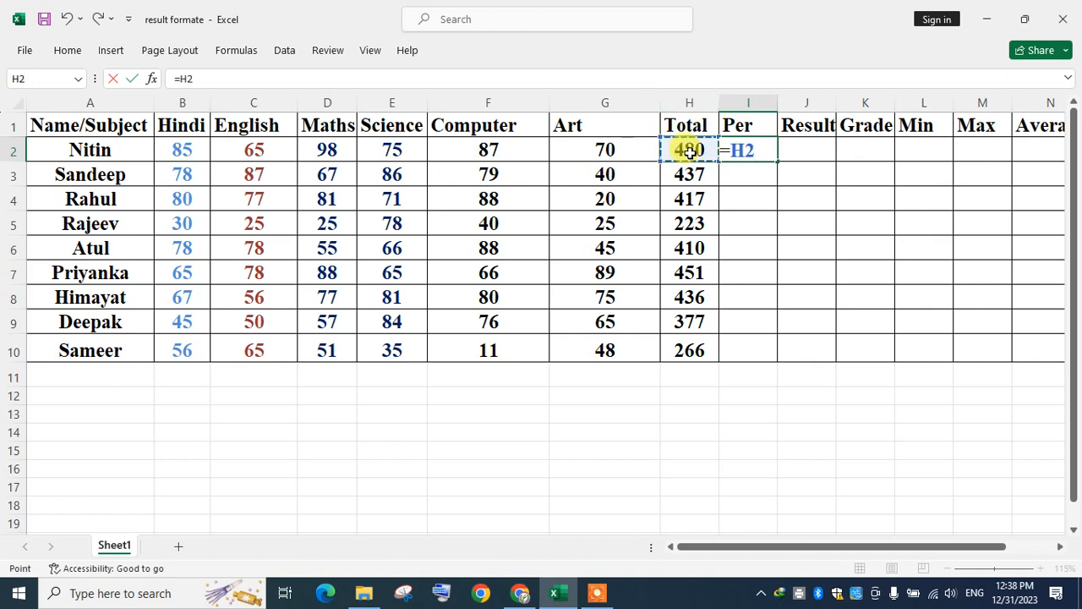
type("/")
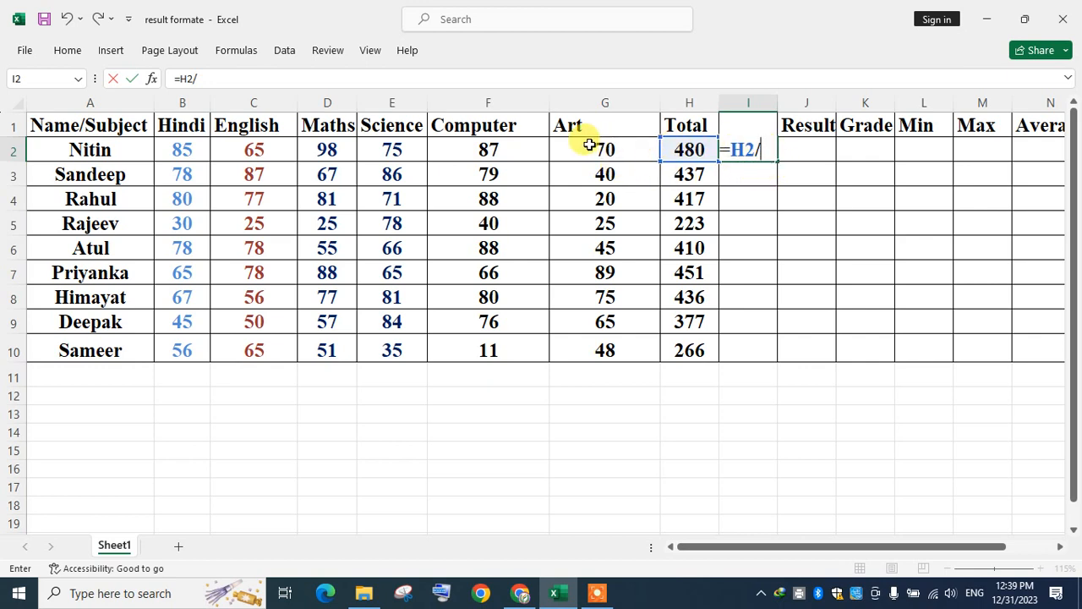
type("6")
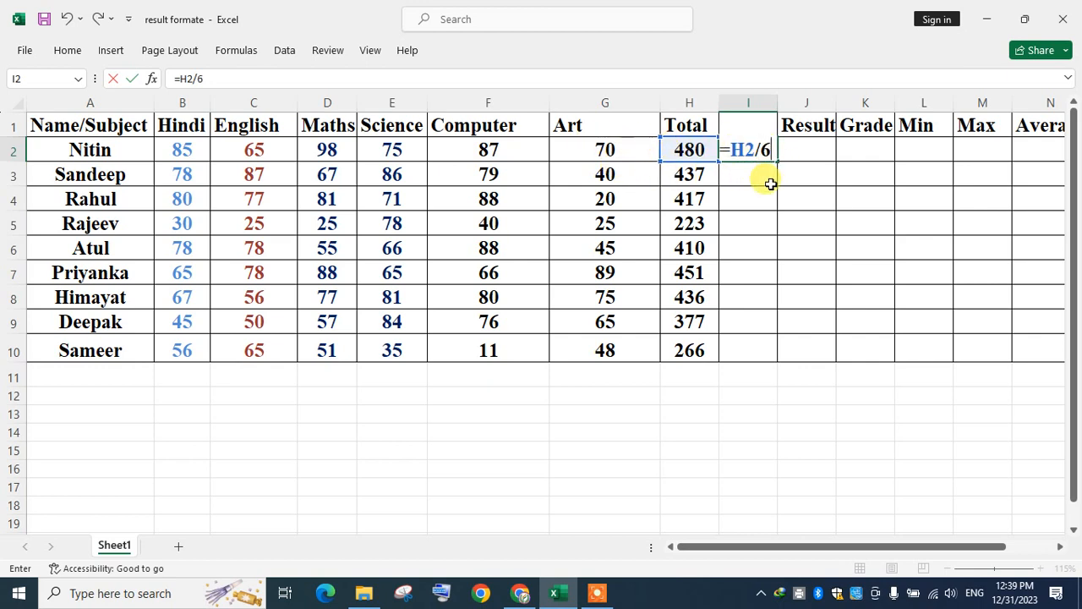
key("Return")
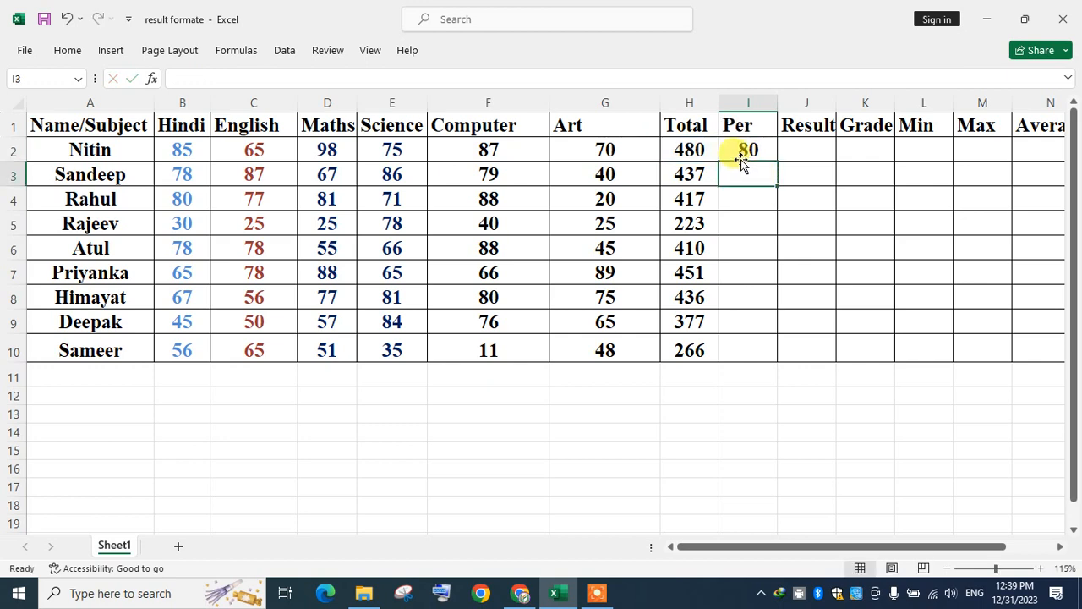
left_click(752, 151)
left_click_drag(775, 161, 788, 353)
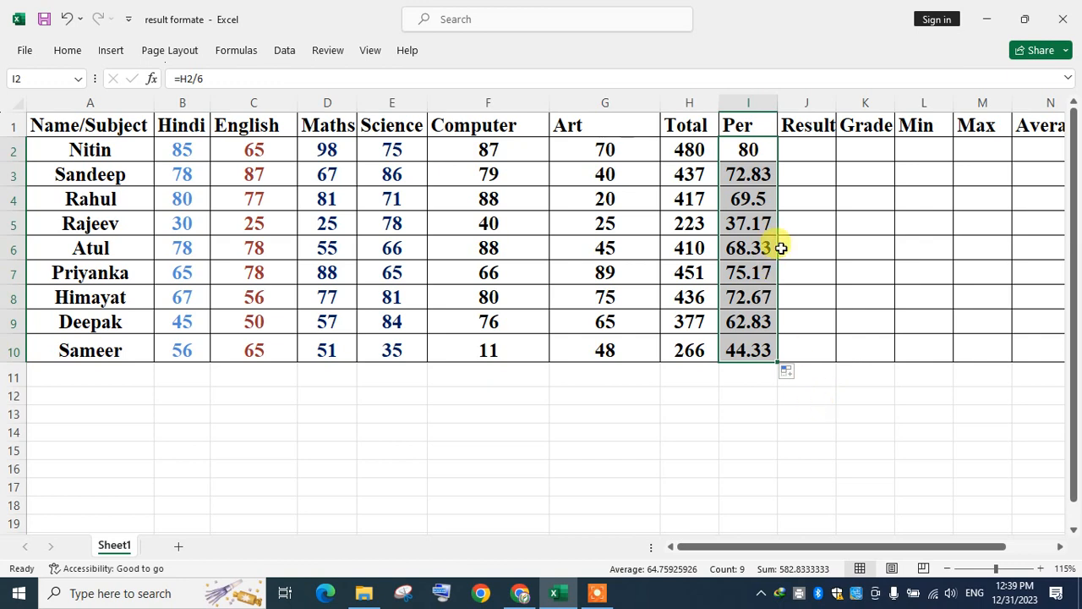
Select the first empty Result cell, J2, and widen the Result column
left_click_drag(845, 551, 891, 549)
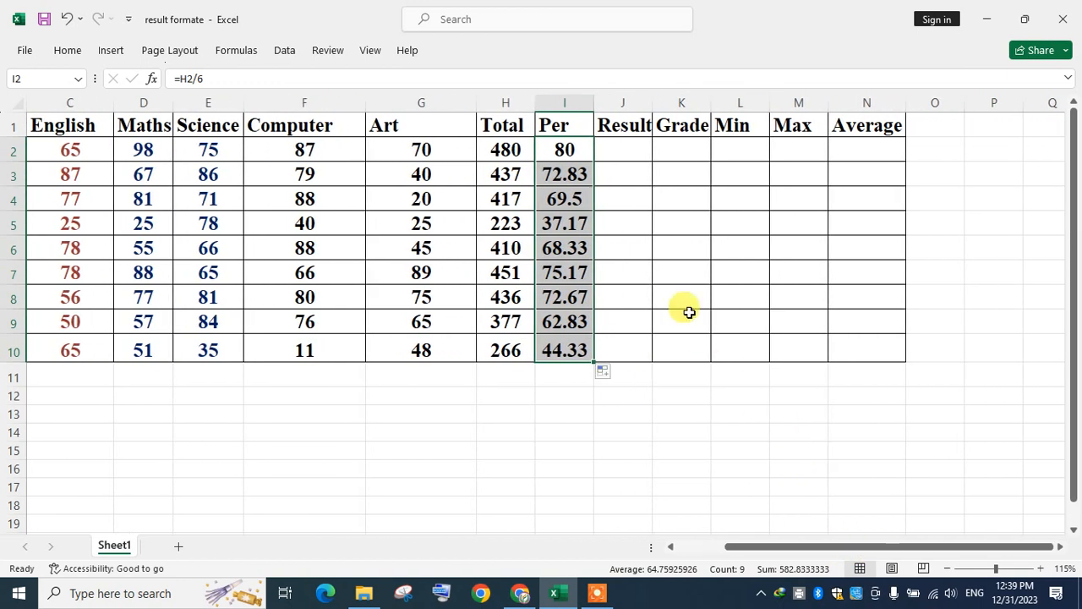
left_click(631, 148)
left_click_drag(652, 100, 678, 100)
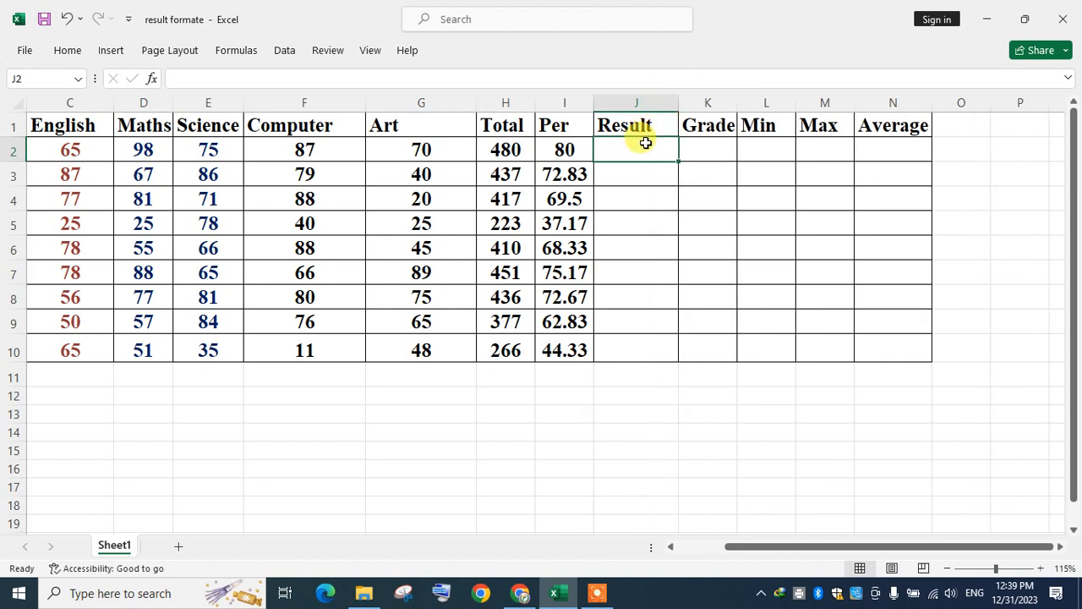
Enter the formula =IF(I2>=50,"PASS","FAIL") in Result cell J2
type("=")
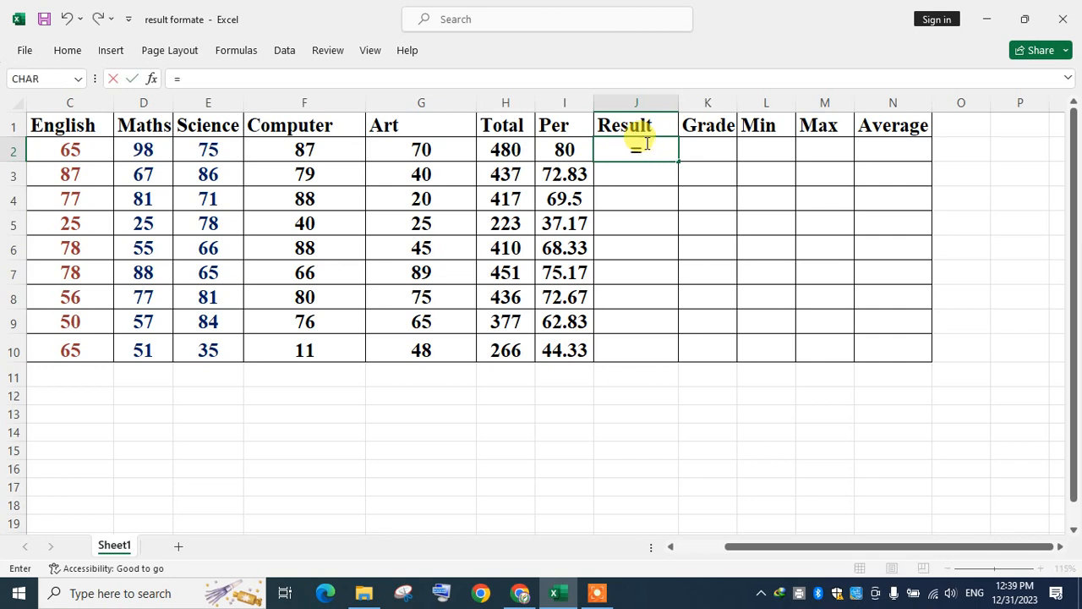
type("IF")
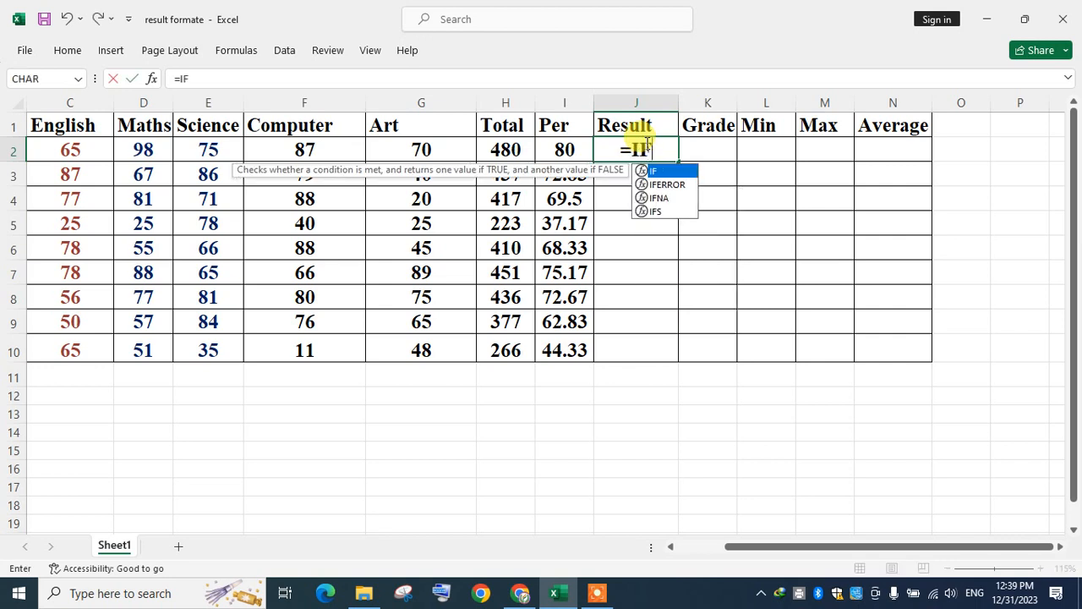
type("(")
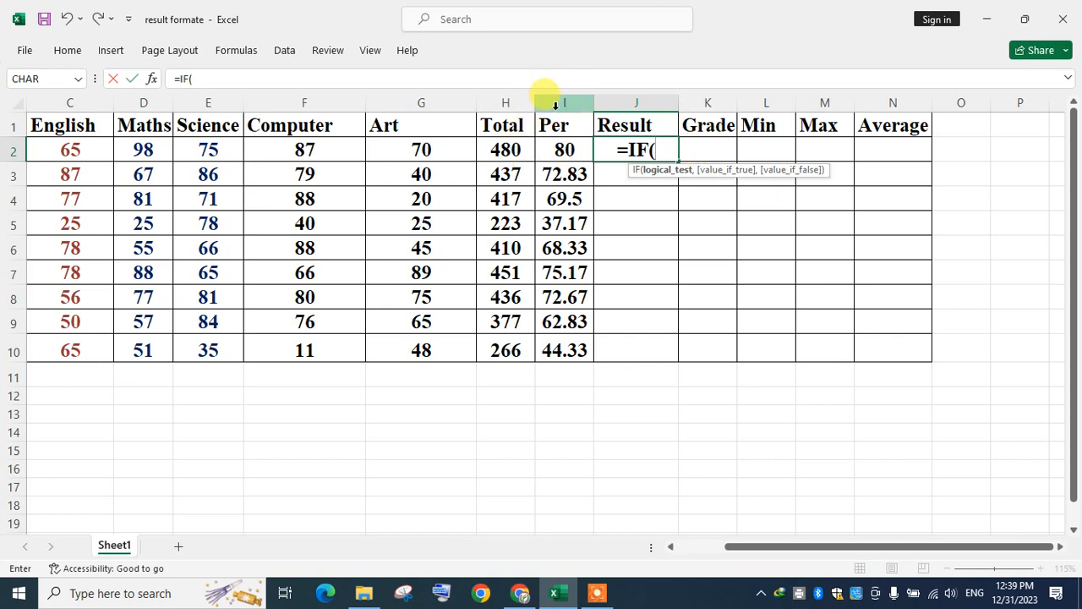
left_click(550, 152)
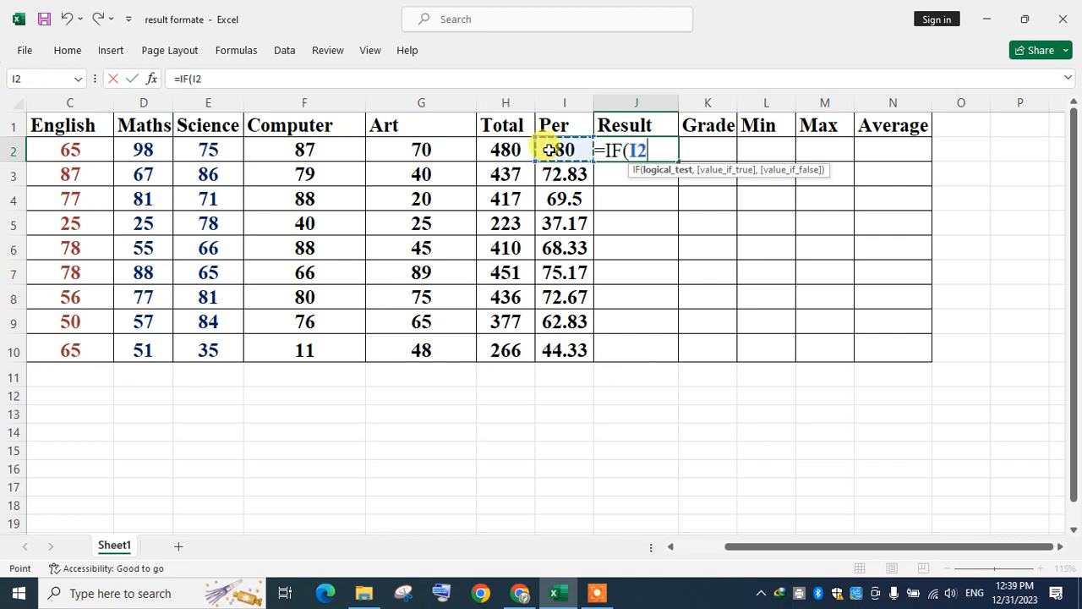
type(">")
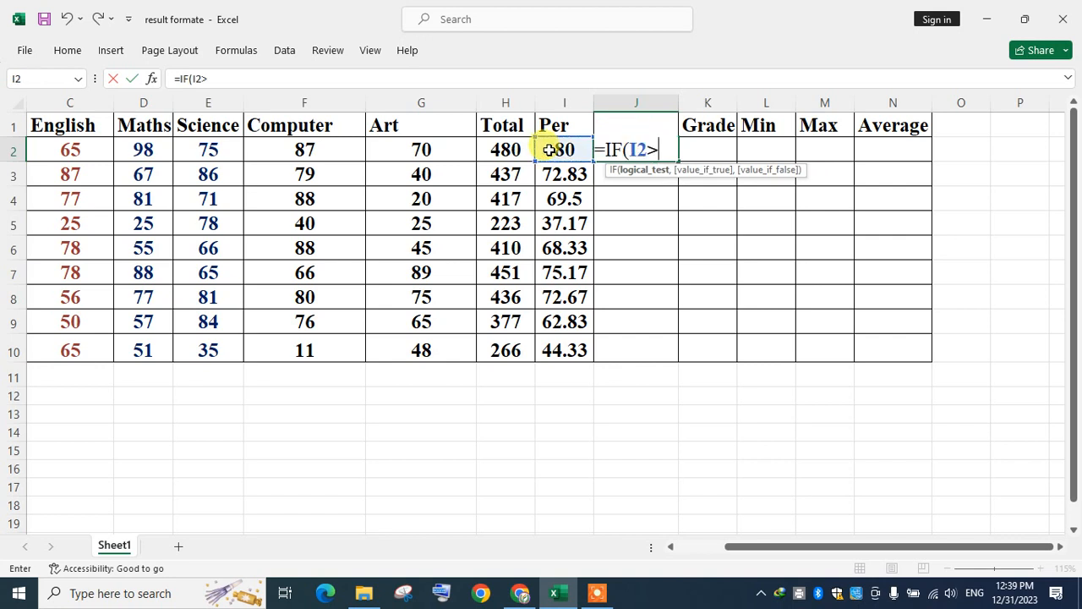
type("=")
type("5")
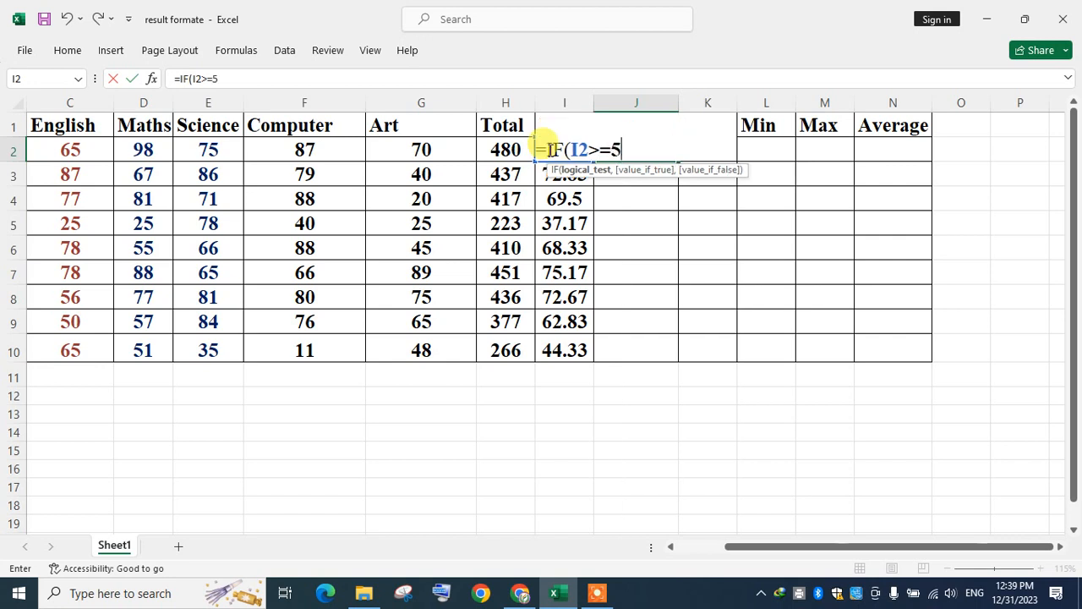
type("0,")
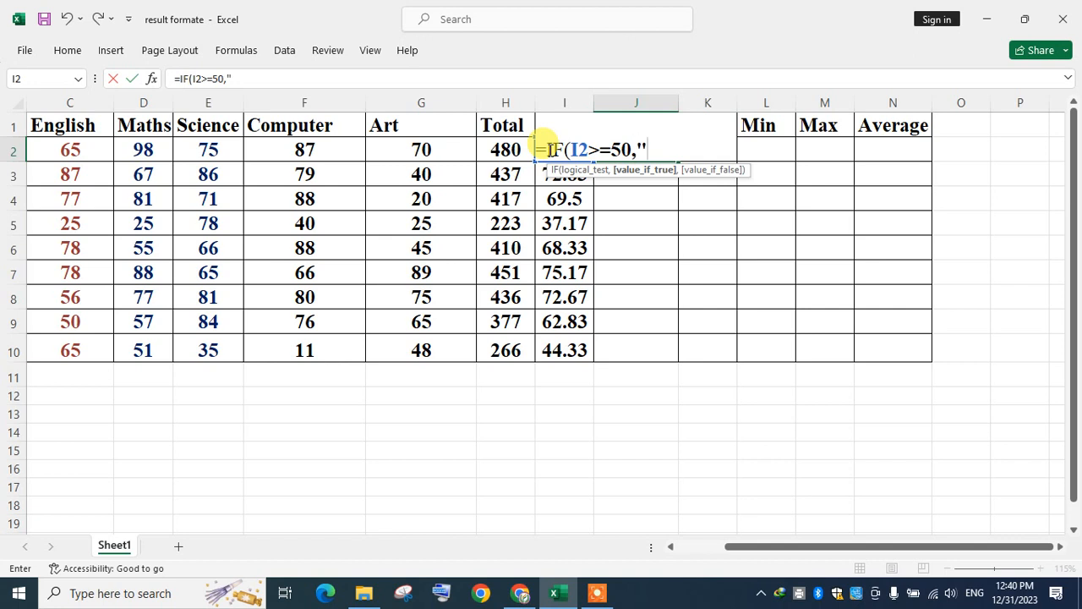
type("\"PASS\"")
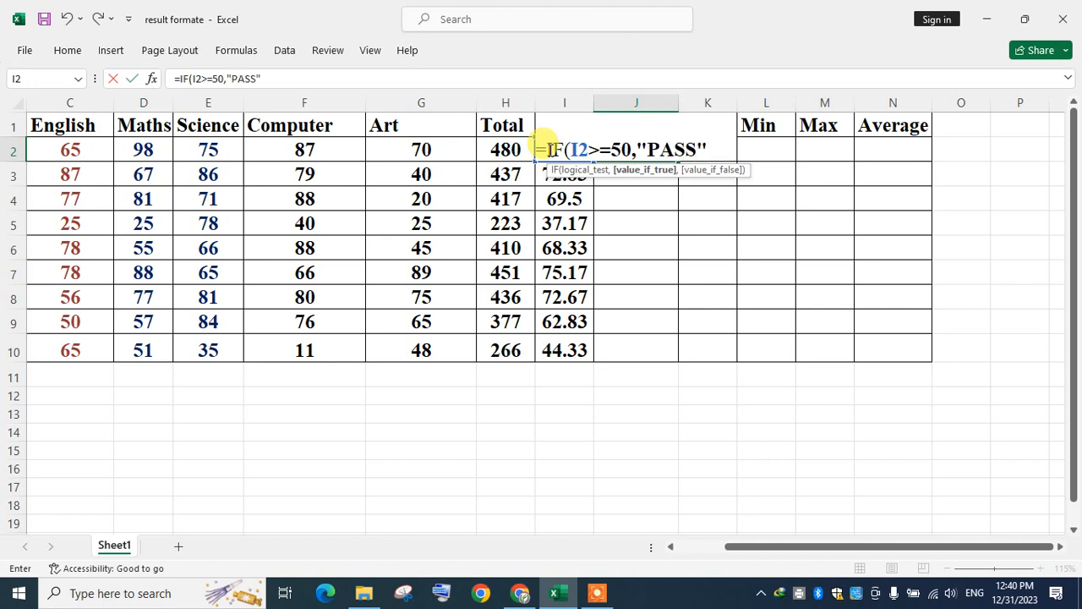
type(",")
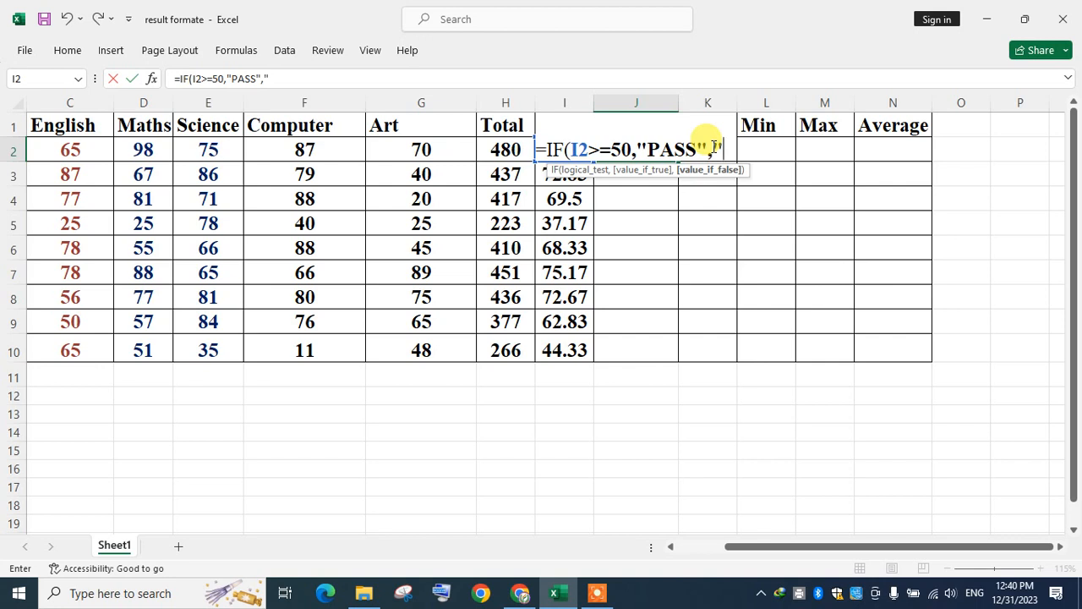
type("FAIL\"")
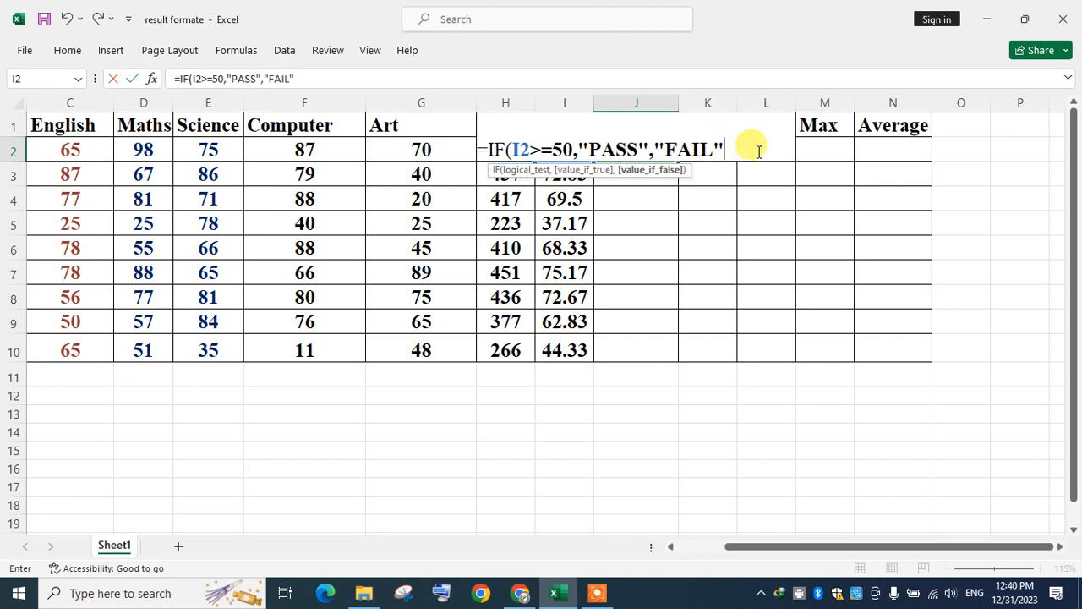
type(")")
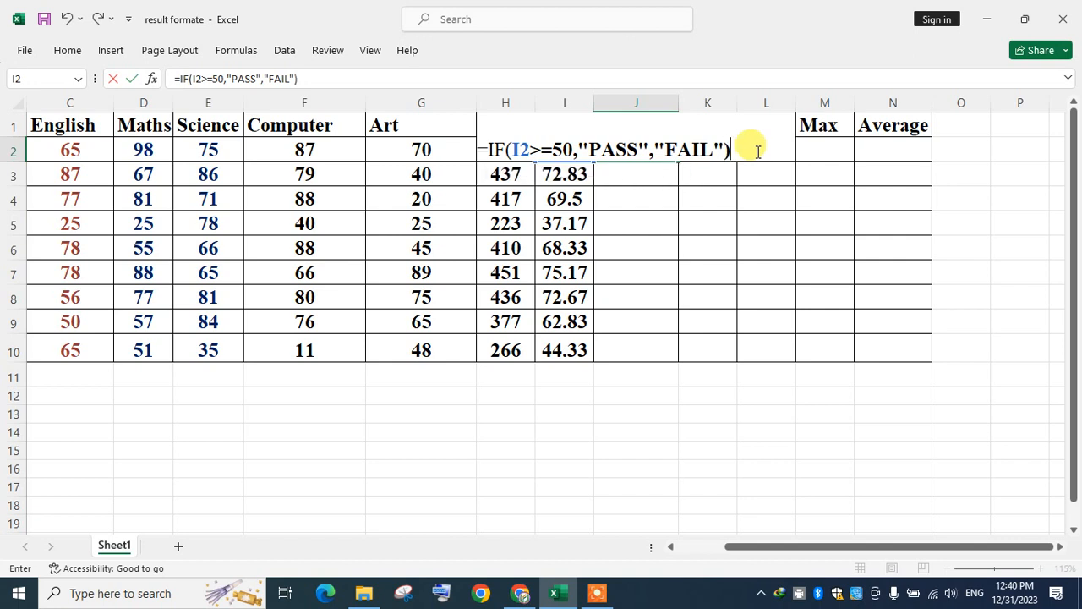
left_click_drag(734, 149, 478, 145)
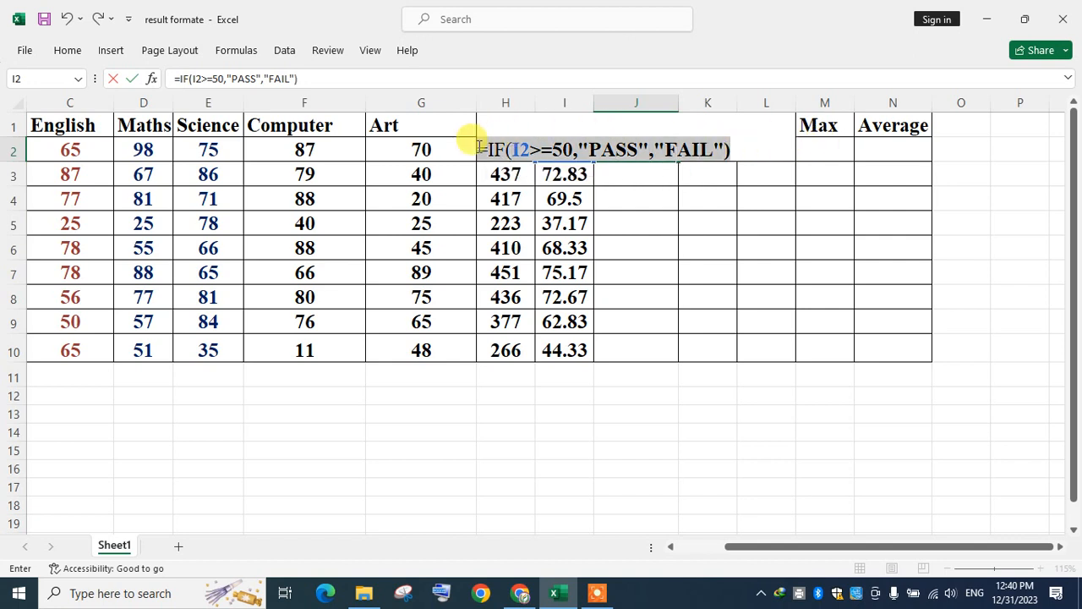
key("Return")
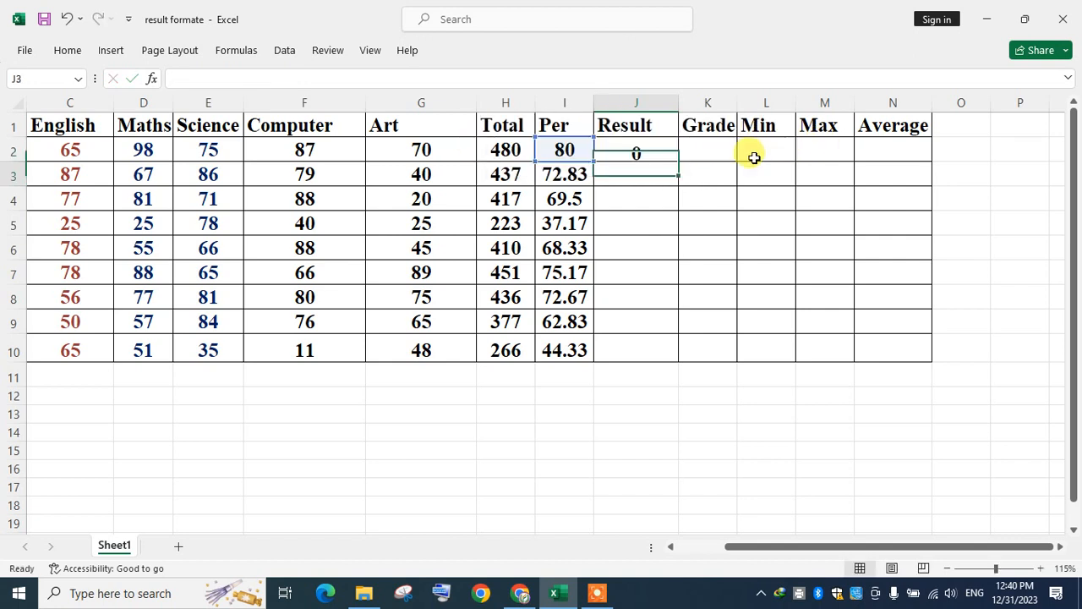
Check the J2 result against its percentage and fill the Result formula down through row 10
left_click(647, 149)
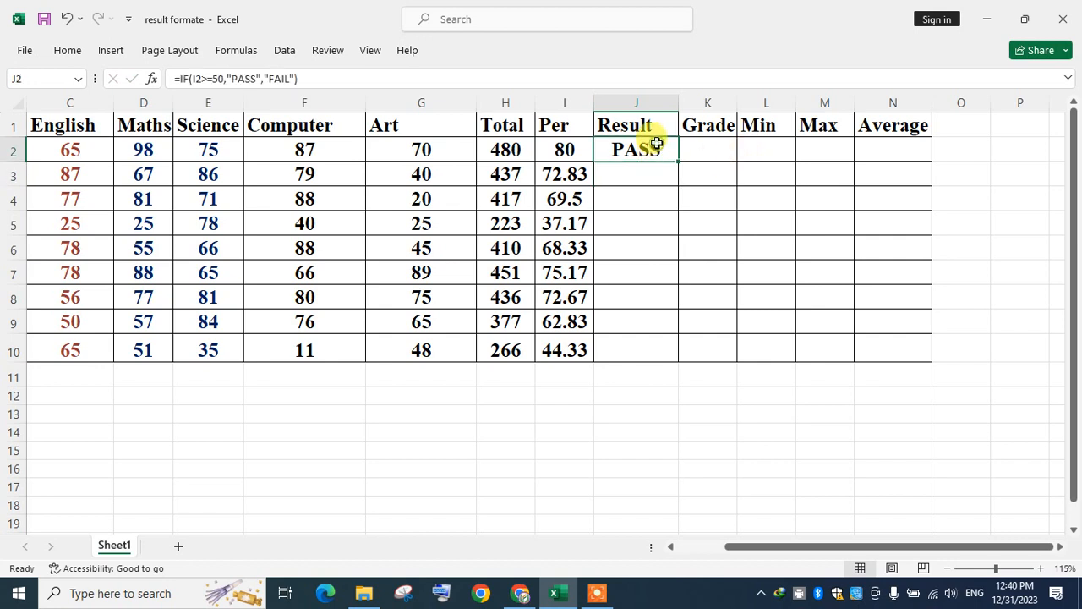
left_click(566, 147)
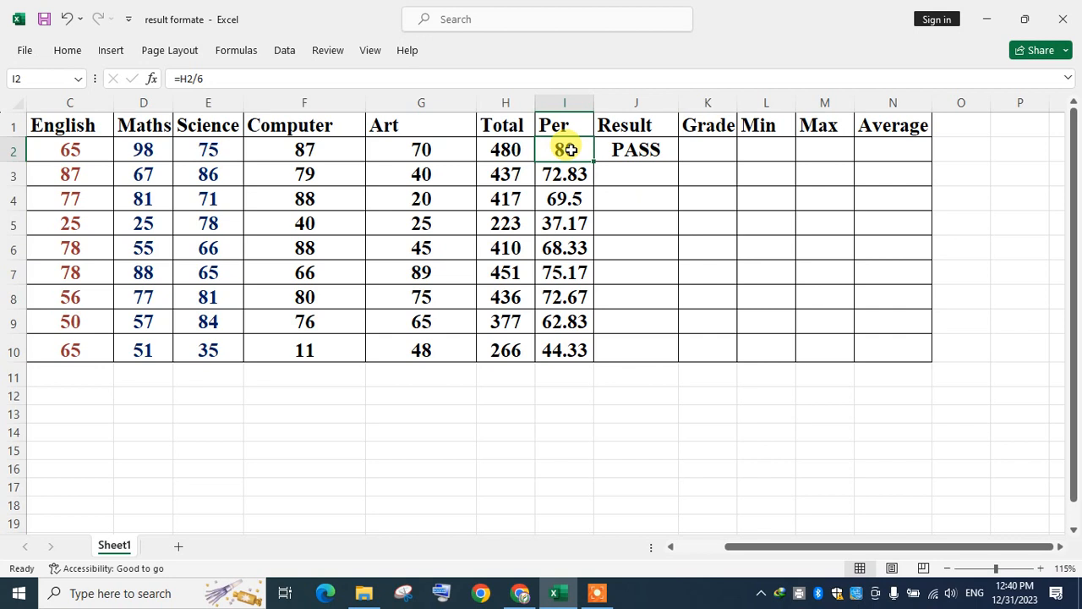
left_click(647, 154)
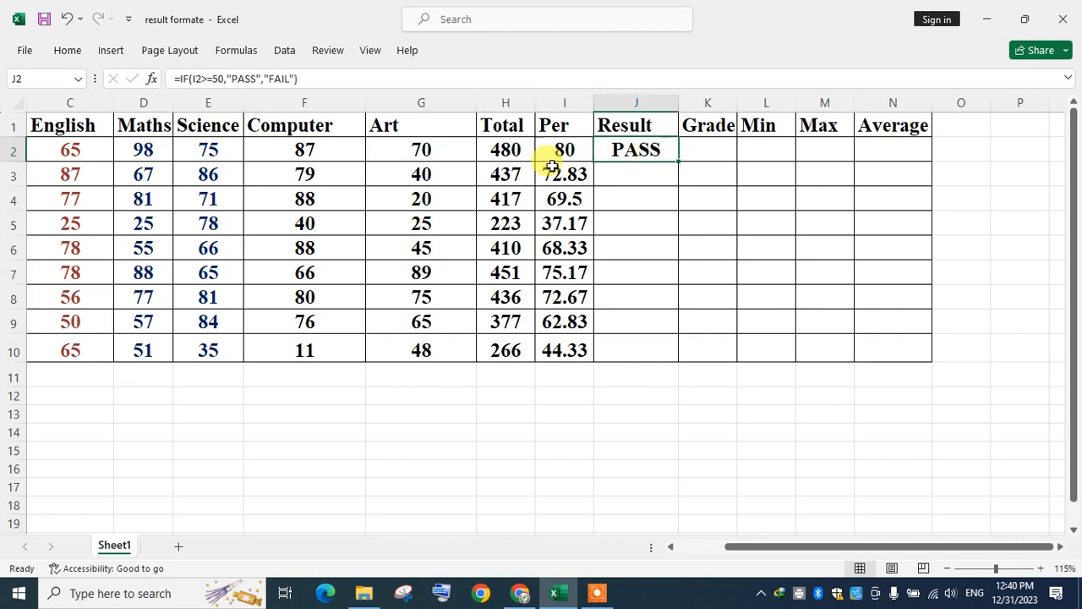
left_click(557, 349)
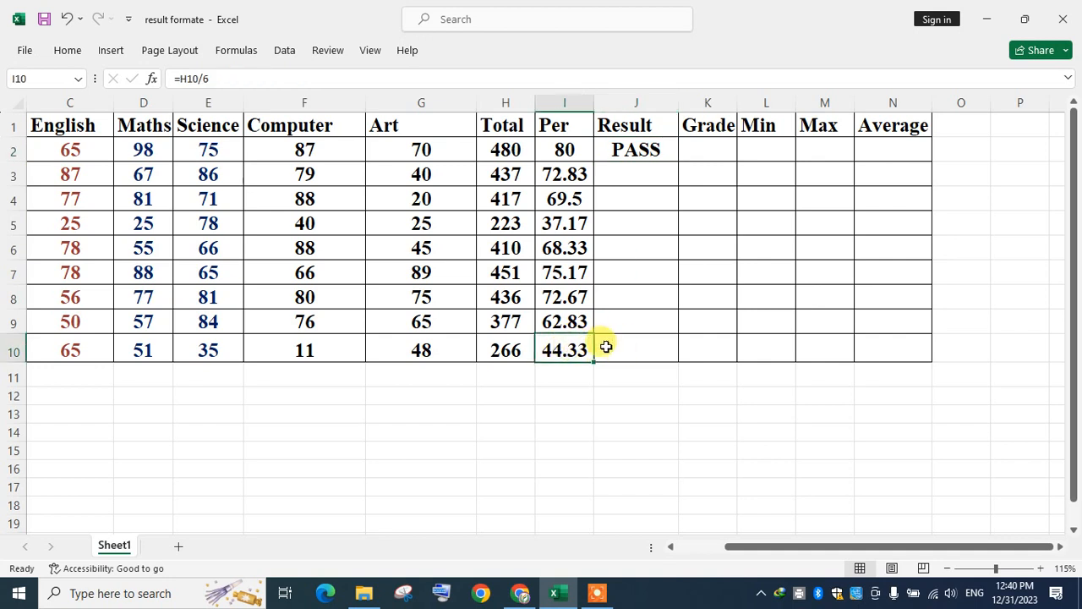
left_click(673, 152)
left_click_drag(677, 161, 681, 348)
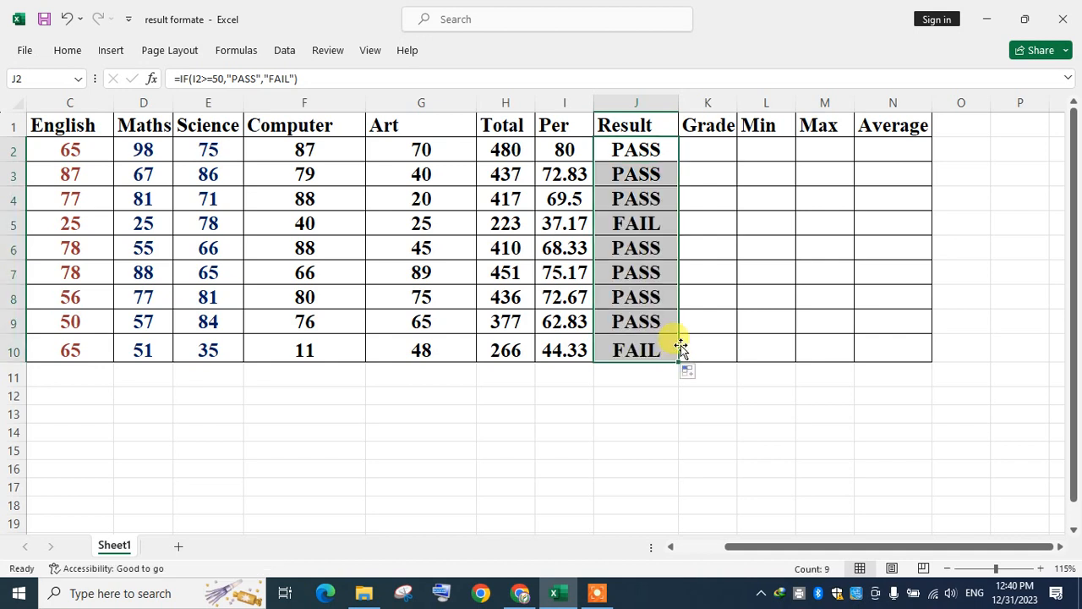
Compare the percentages and results in rows 5 and 10, and review the formula in J10
left_click(549, 221)
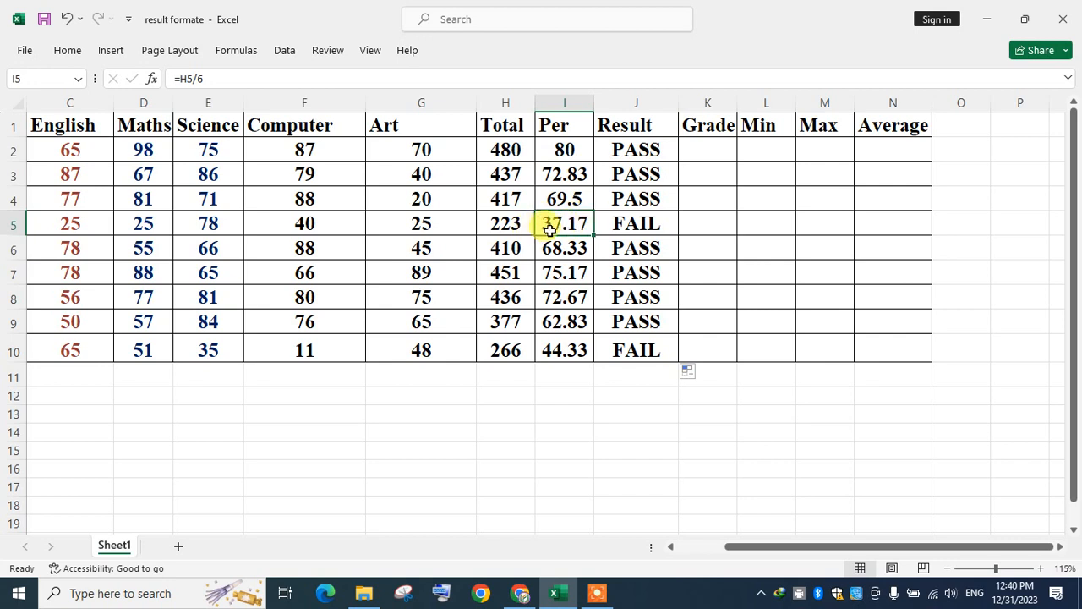
left_click(634, 224)
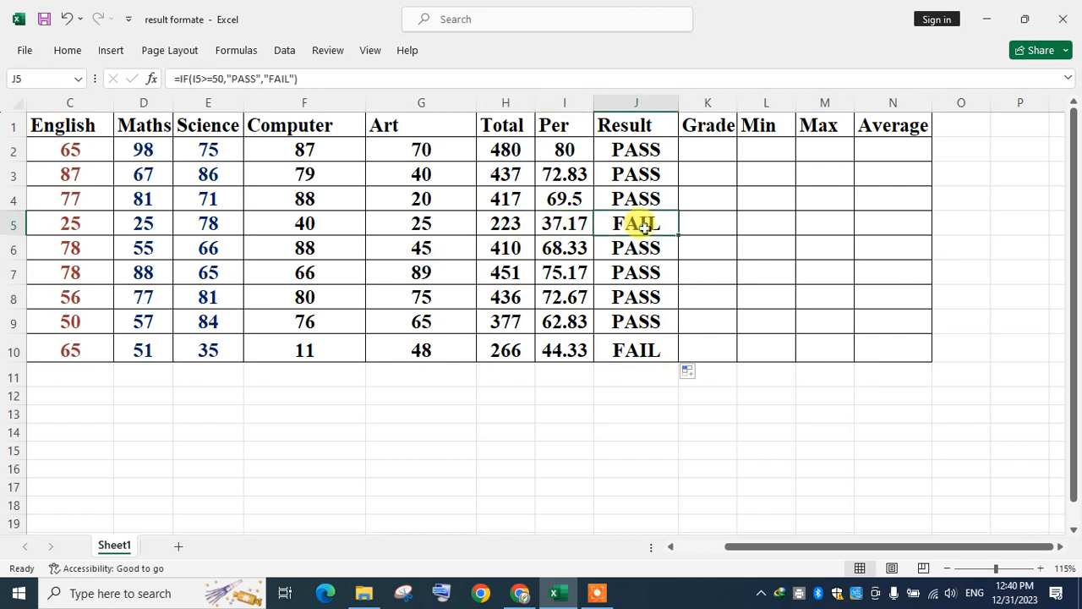
left_click(562, 355)
left_click(643, 351)
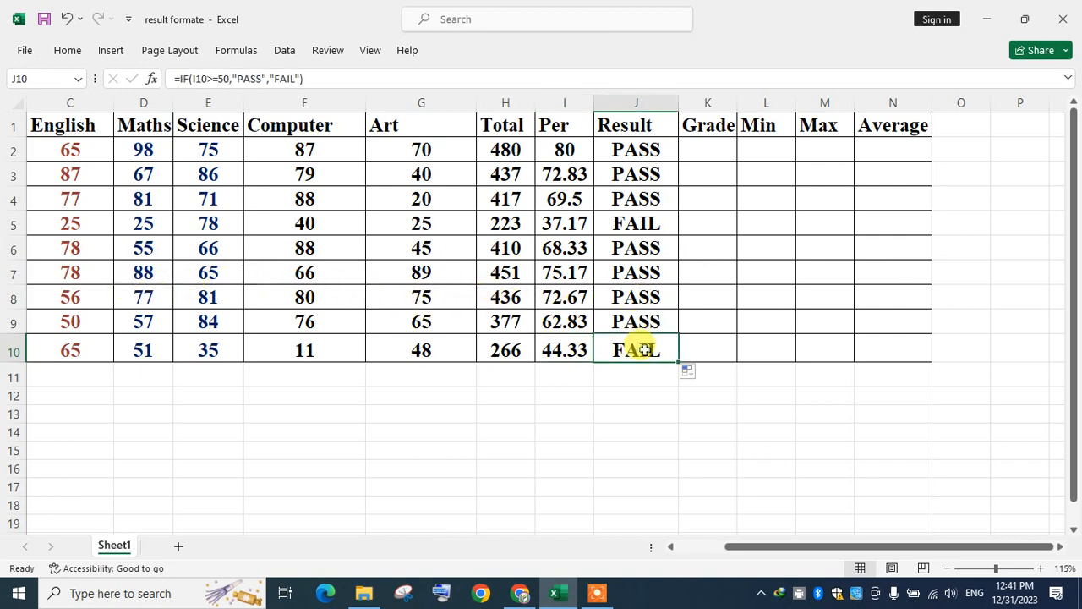
left_click_drag(323, 78, 116, 65)
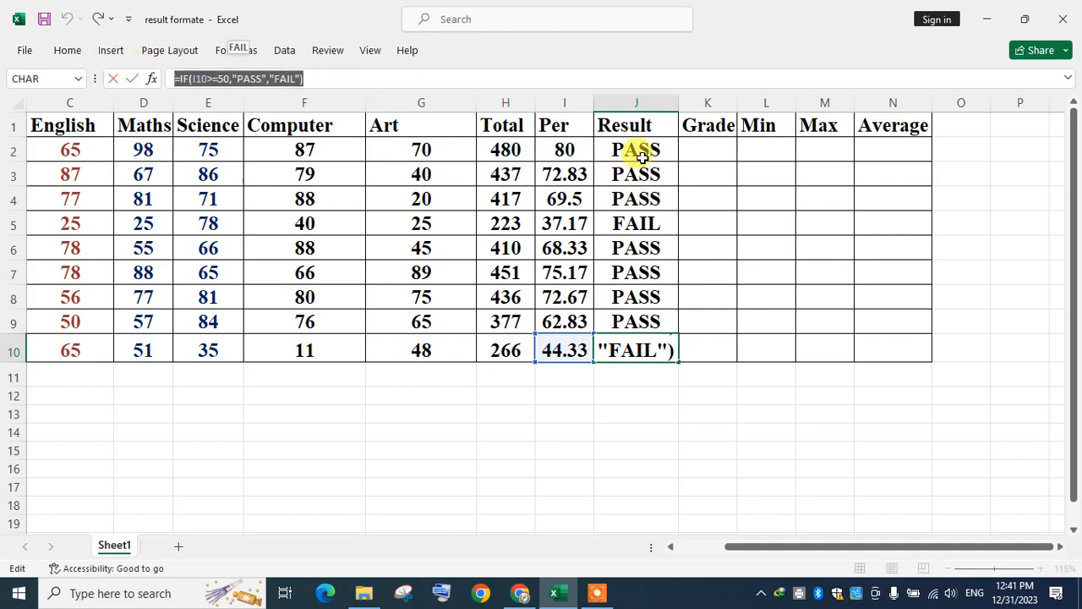
key("Return")
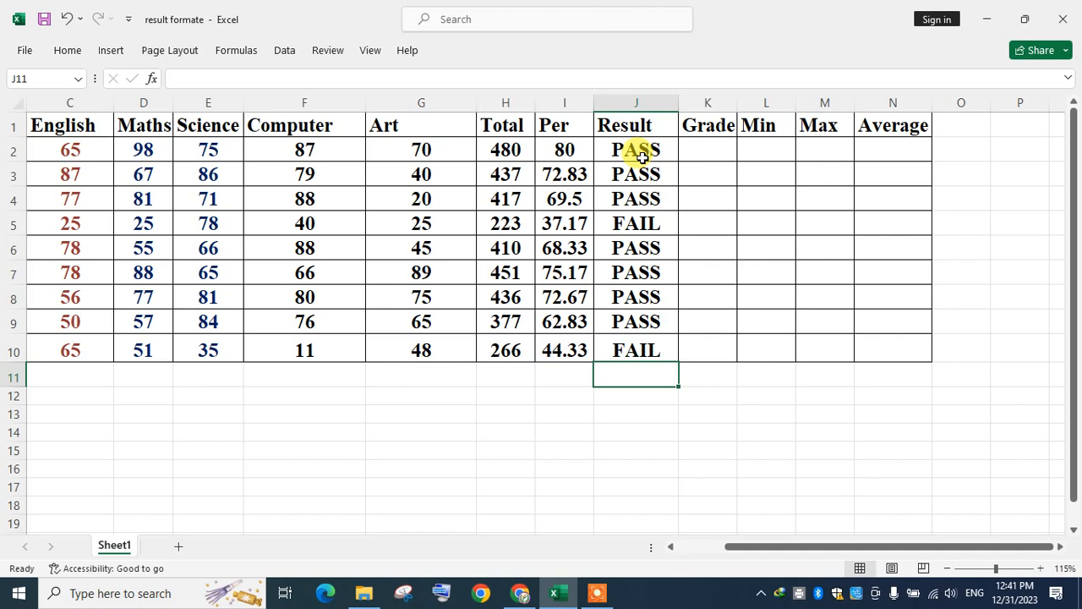
Select the first empty Grade cell, K2, and widen the Grade column
left_click(704, 161)
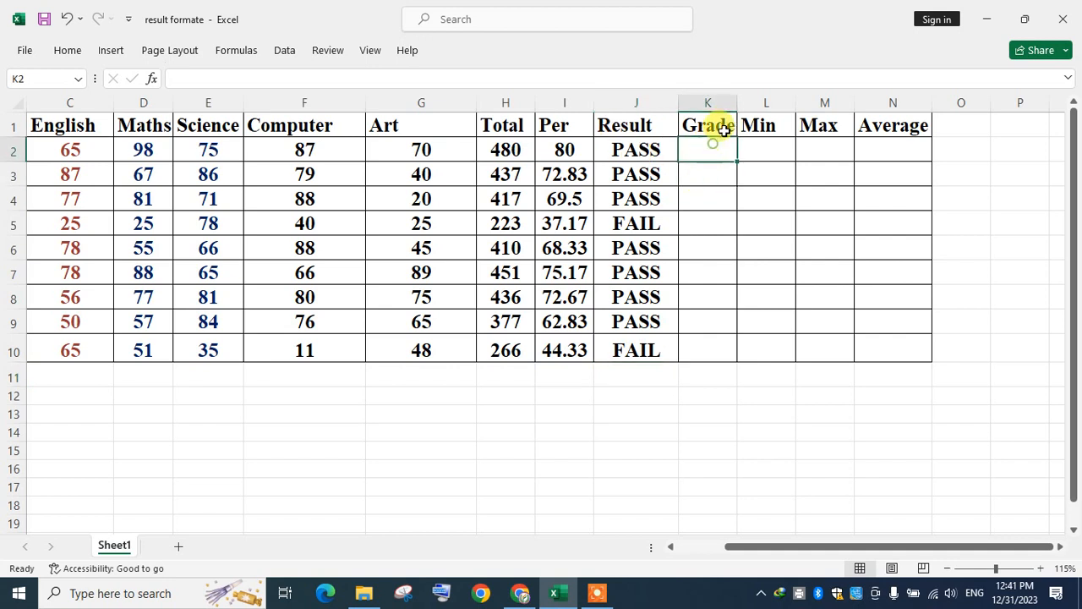
left_click_drag(736, 102, 766, 108)
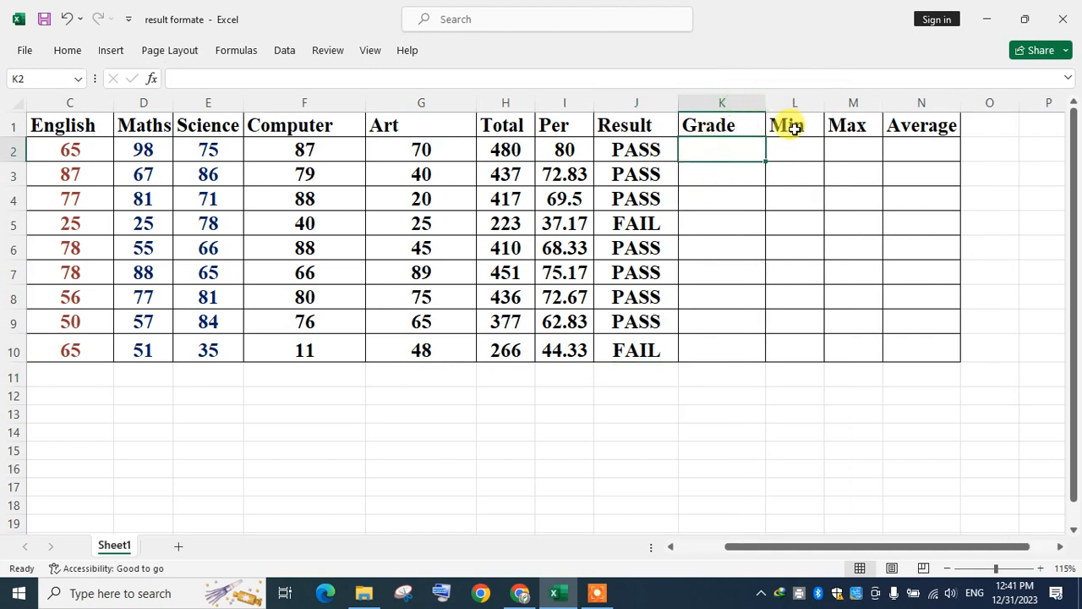
Begin the Grade formula in cell K2 with =IF(I2>=80,"A", so that percentages of 80 or more give A
left_click_drag(792, 550, 827, 551)
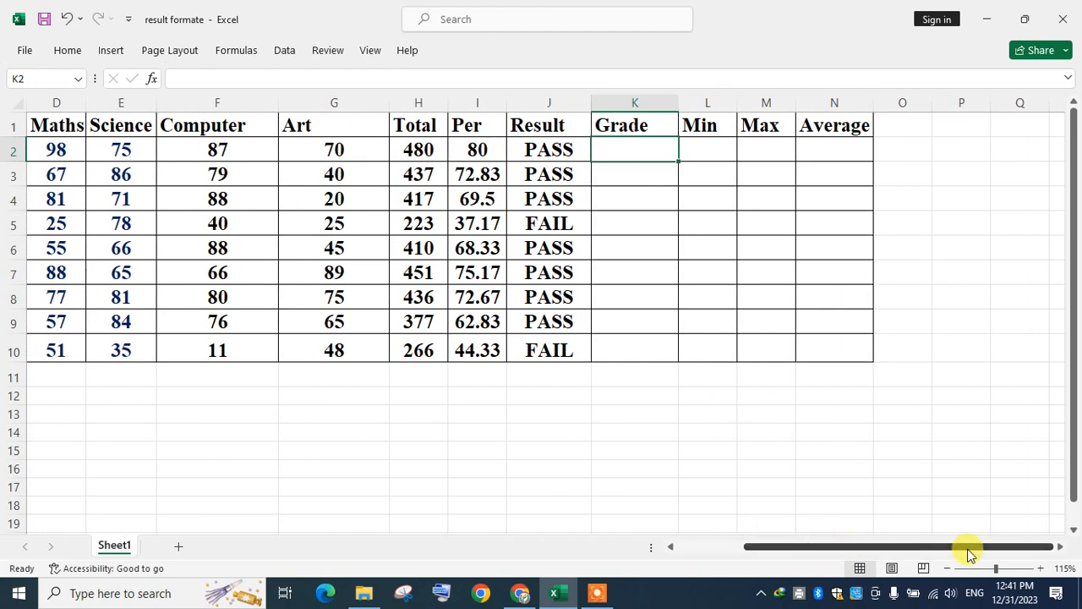
left_click(1062, 549)
left_click(1062, 549)
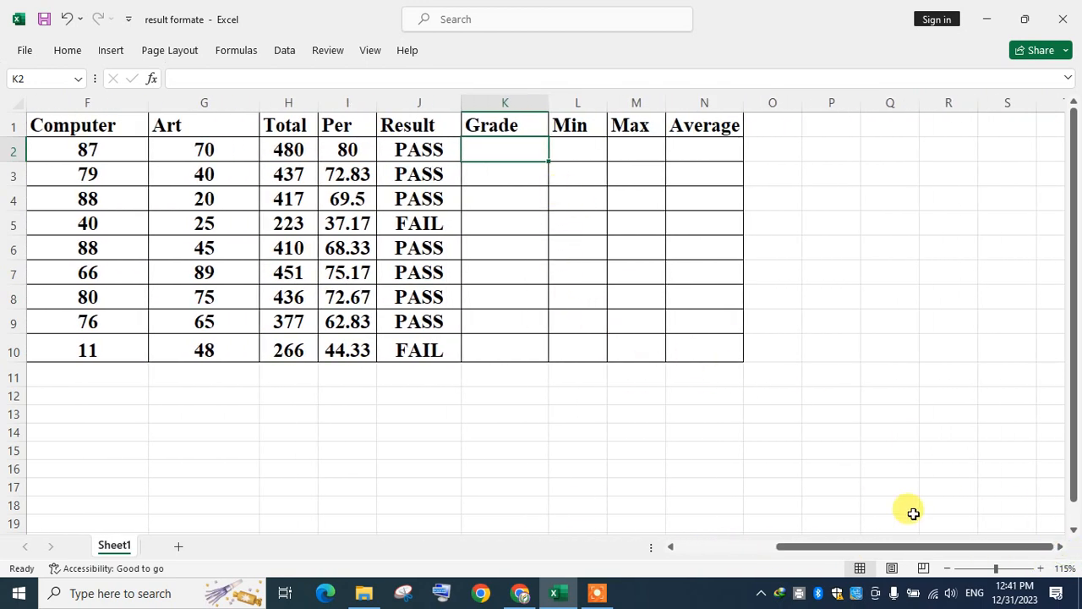
left_click(1056, 548)
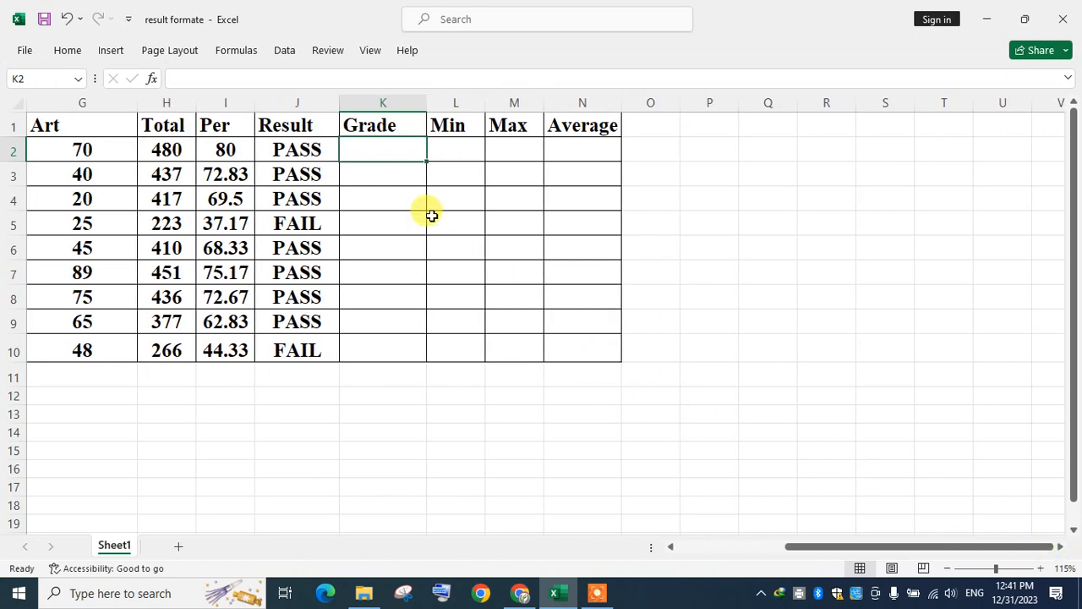
scroll(376, 123, "up", 1)
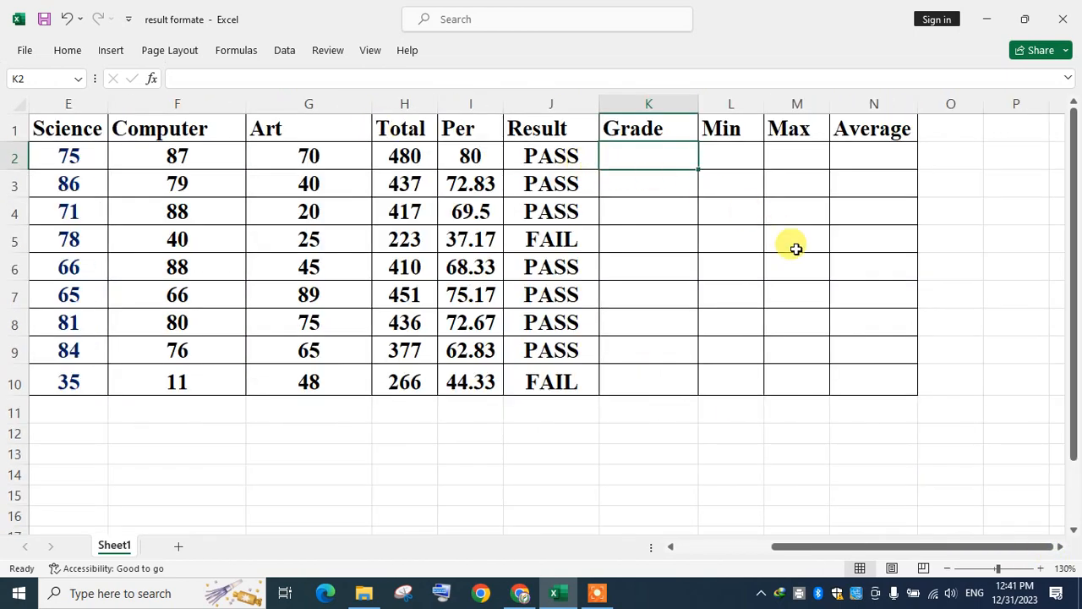
scroll(750, 172, "up", 1)
scroll(750, 172, "up", 3)
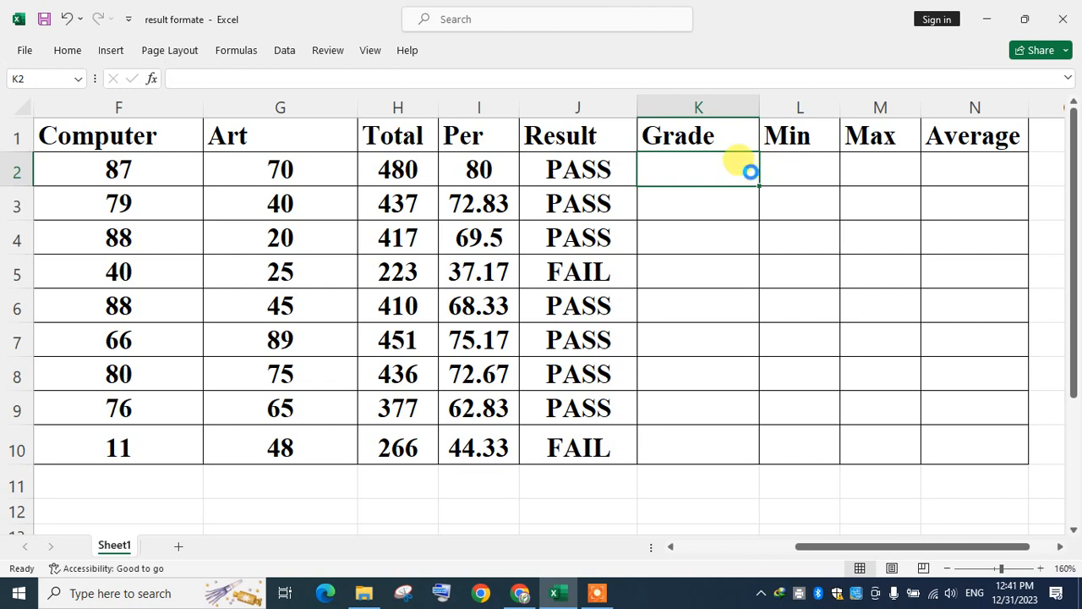
scroll(668, 203, "up", 1)
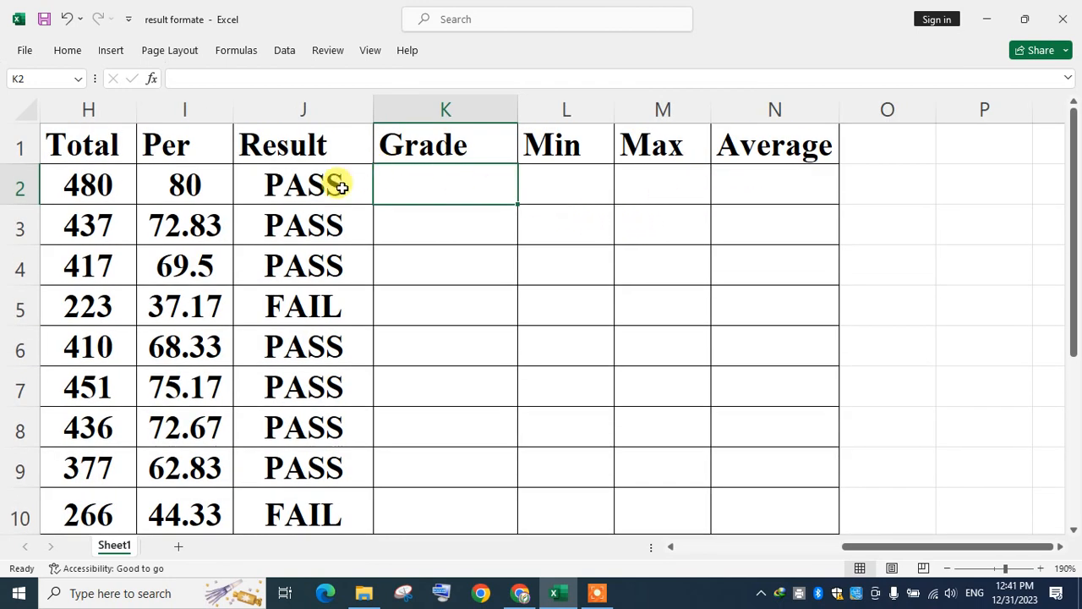
left_click(759, 334)
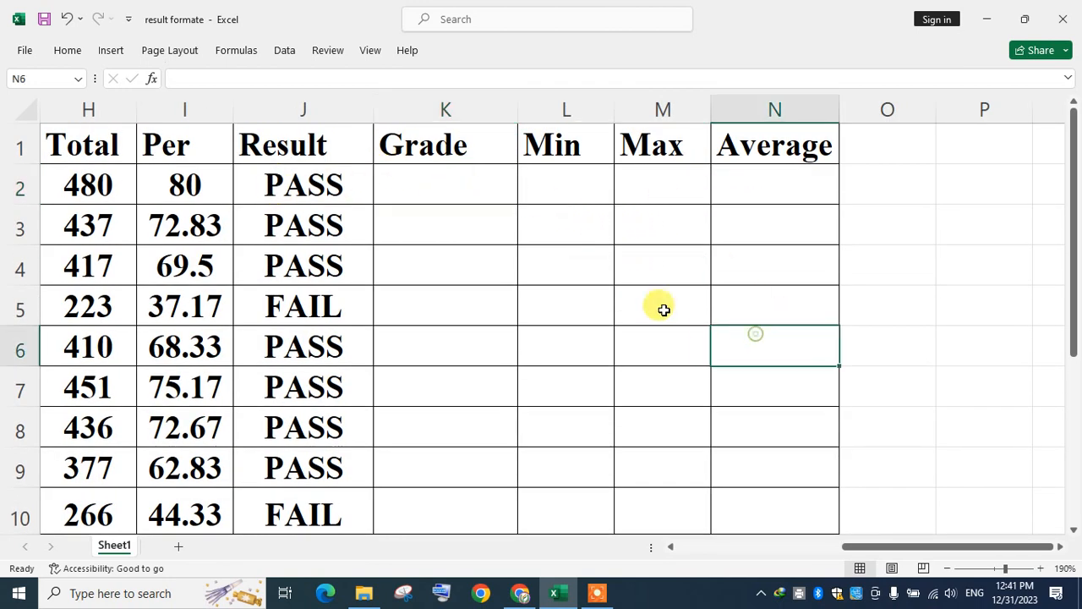
left_click(433, 186)
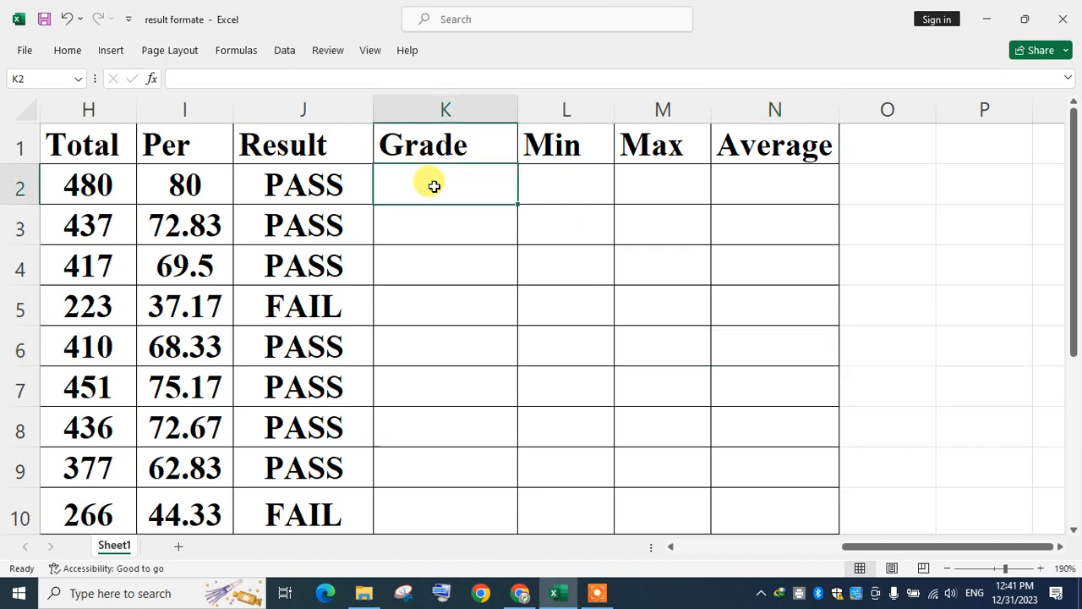
type("=")
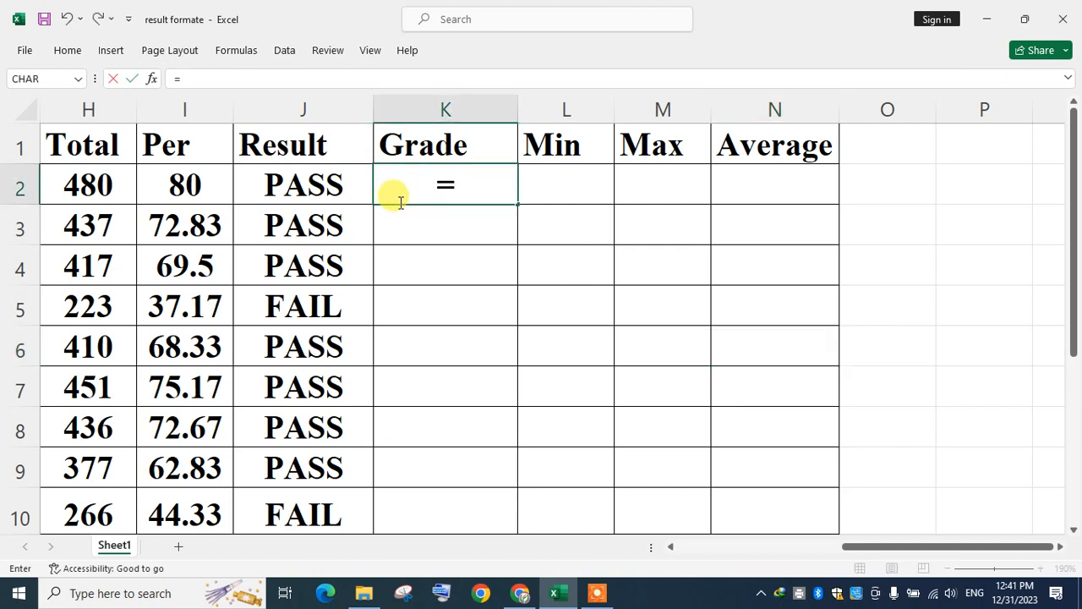
type("IF(")
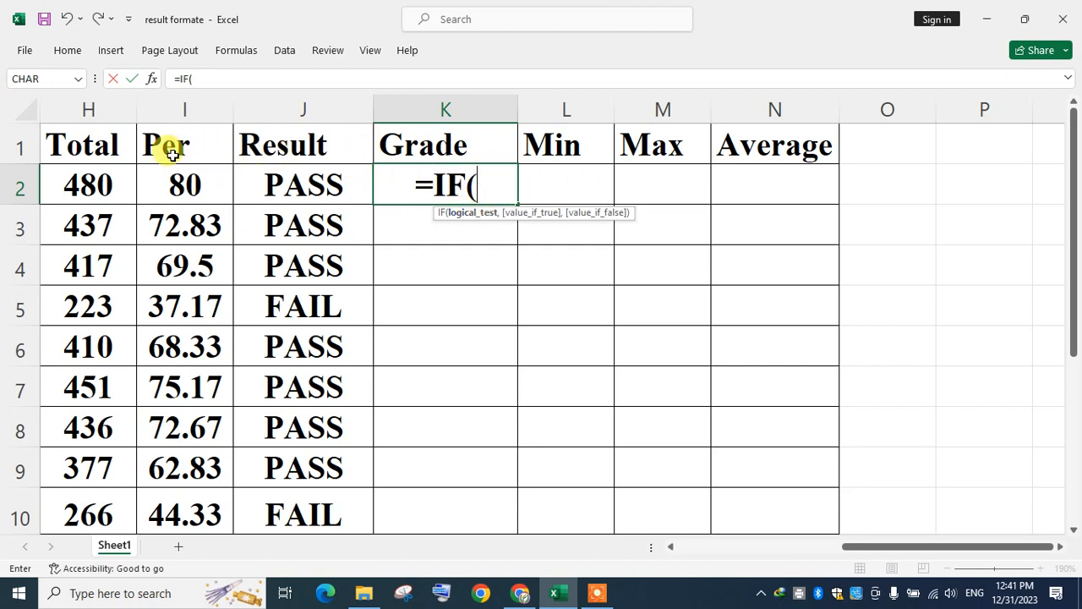
left_click(184, 185)
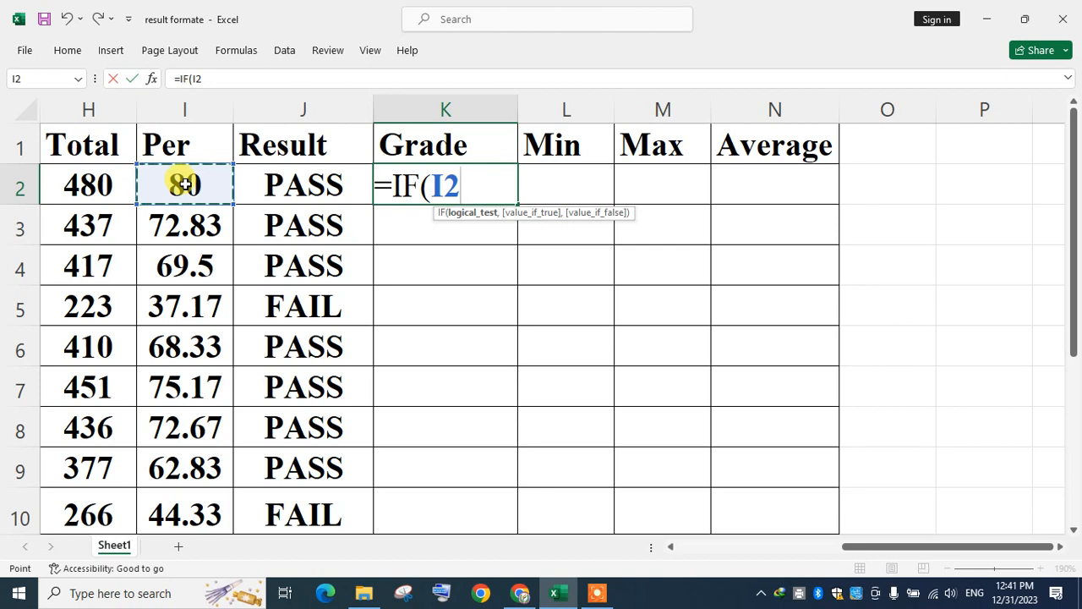
type(">=")
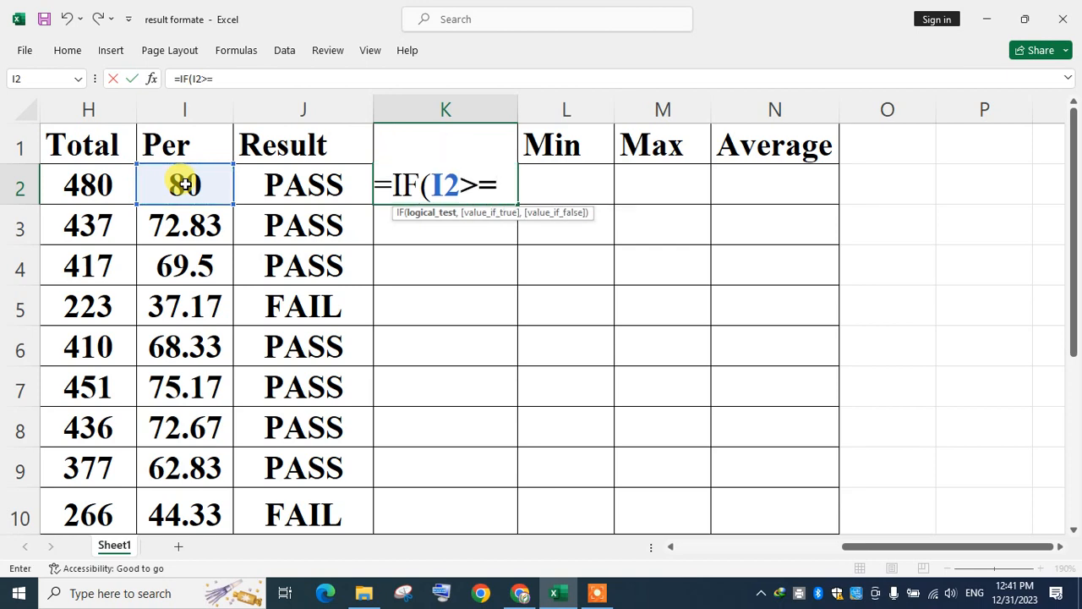
type("80")
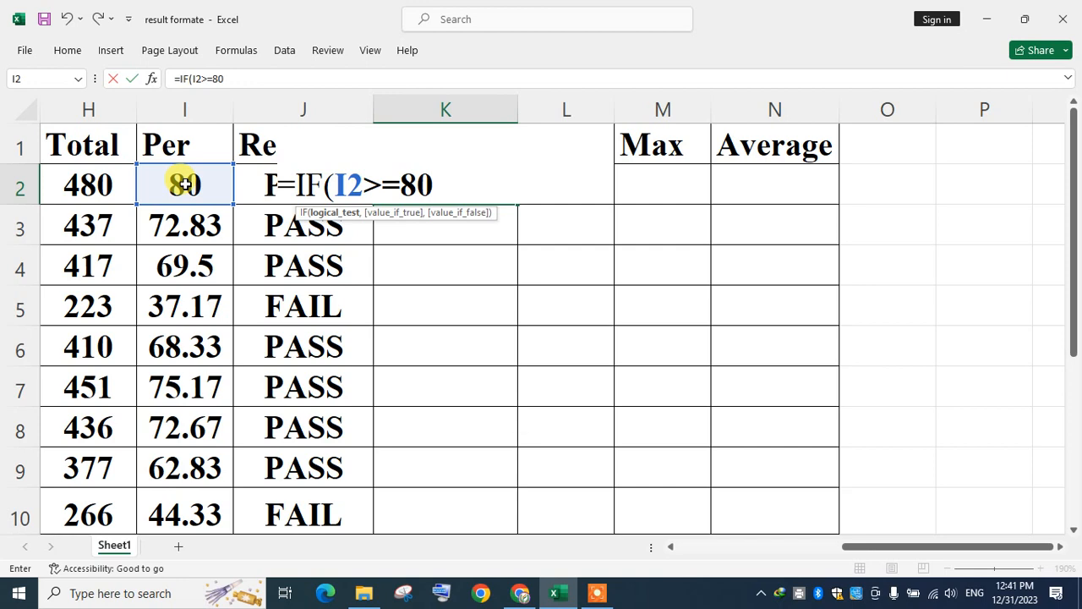
type(",\"")
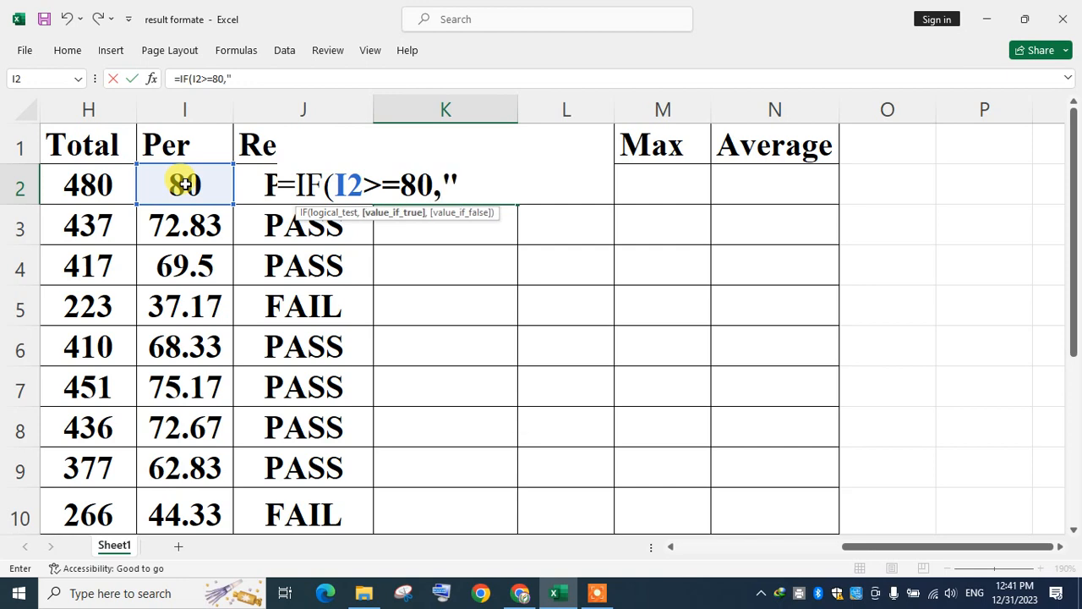
type("A\",")
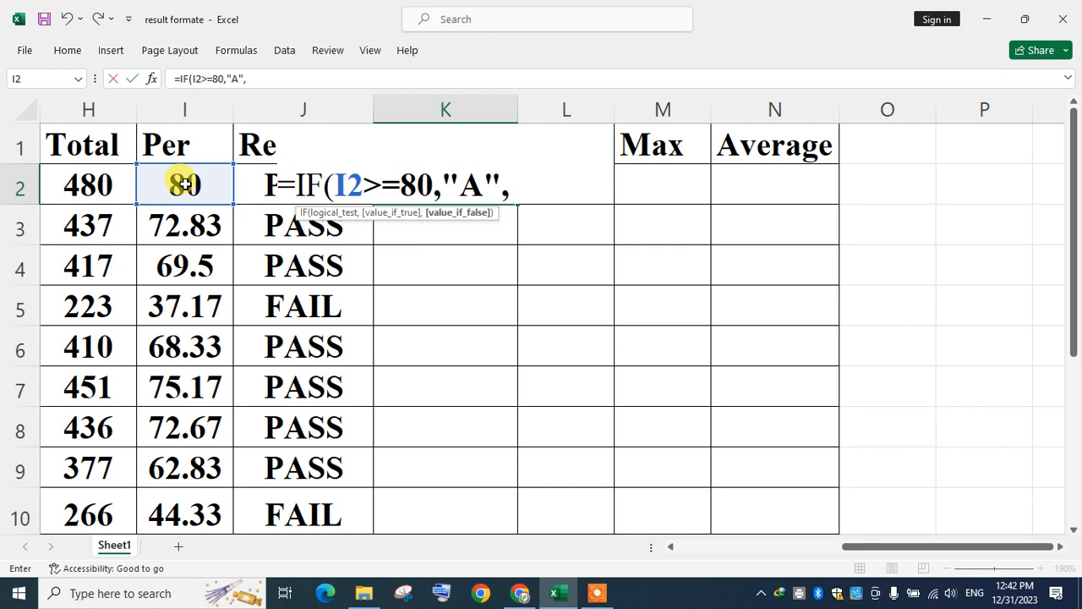
Extend the K2 formula with a nested condition IF(I2>=70,"B", for the B grade
type("IF")
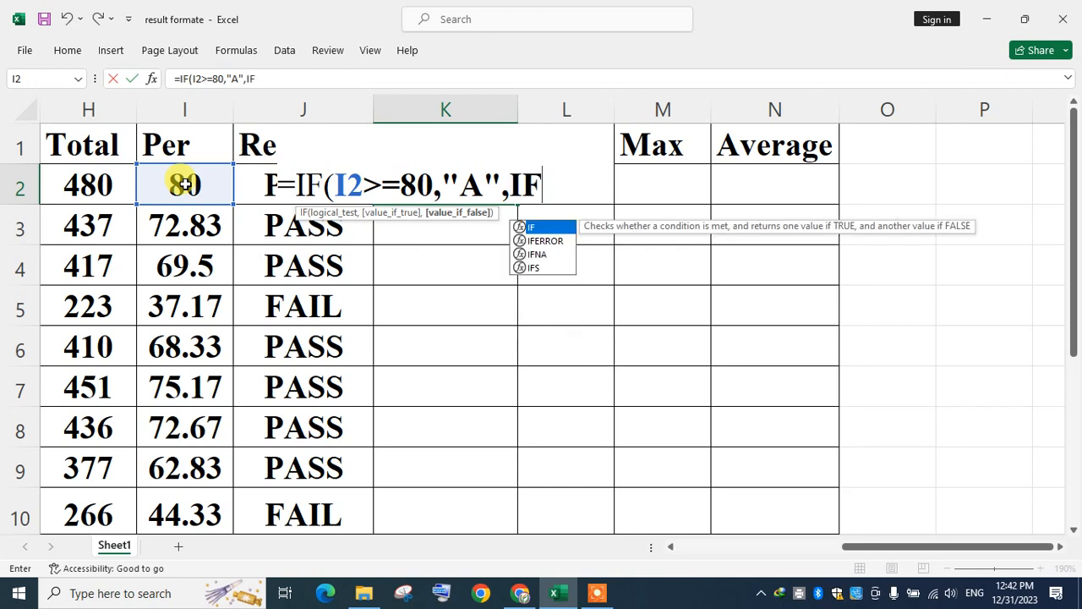
type("(")
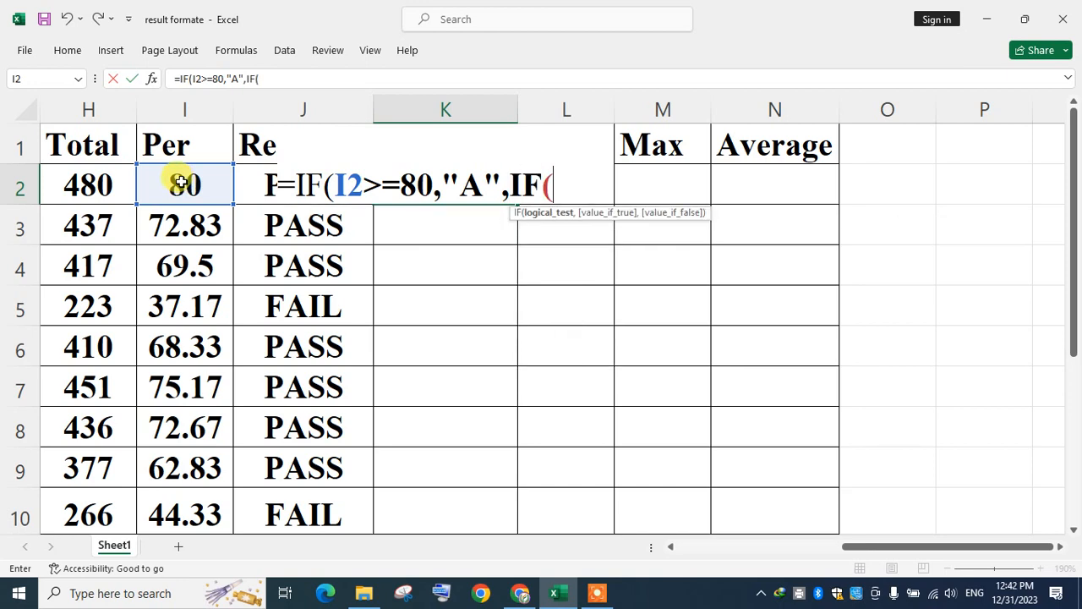
left_click(183, 183)
type(">")
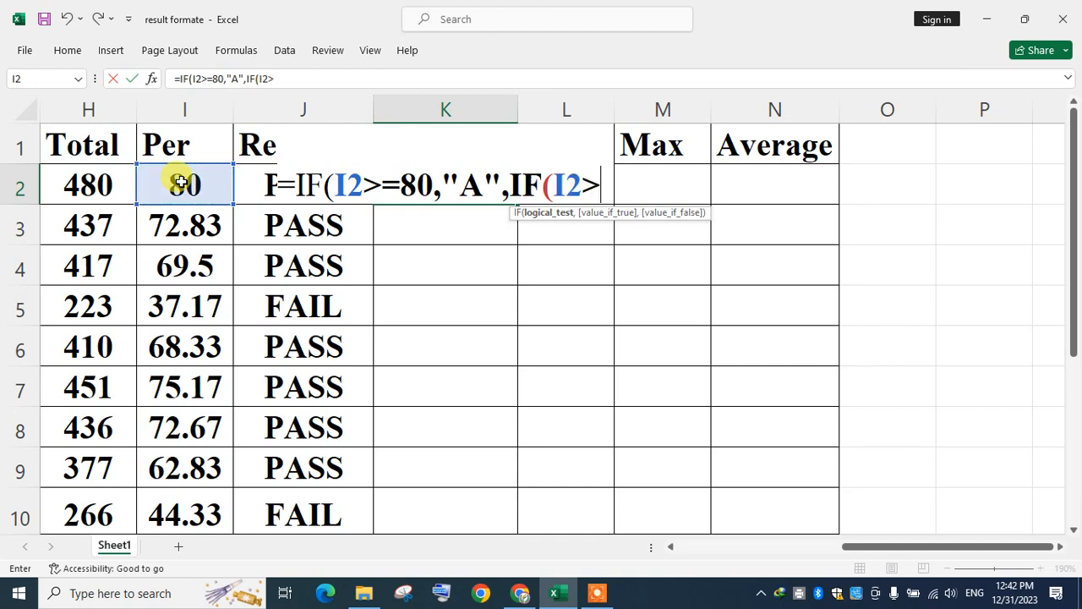
type("=")
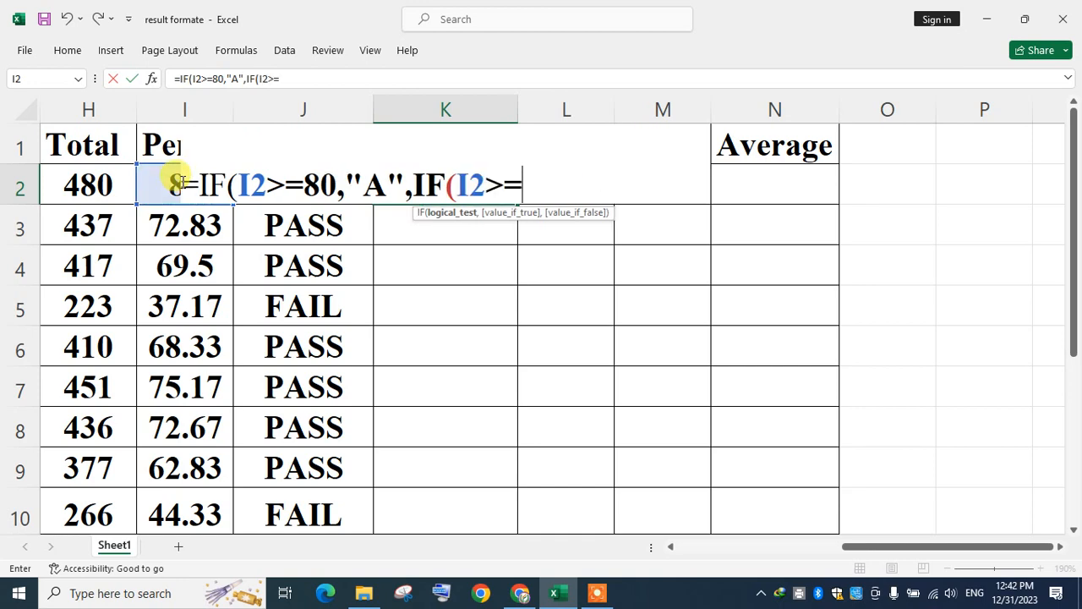
type("70,\"B")
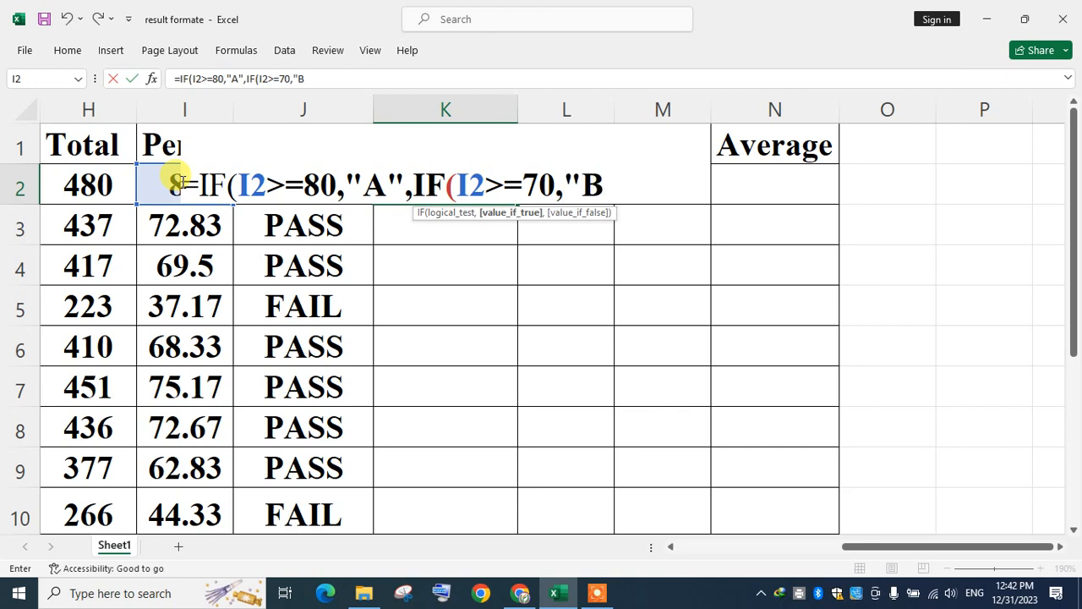
type("\",")
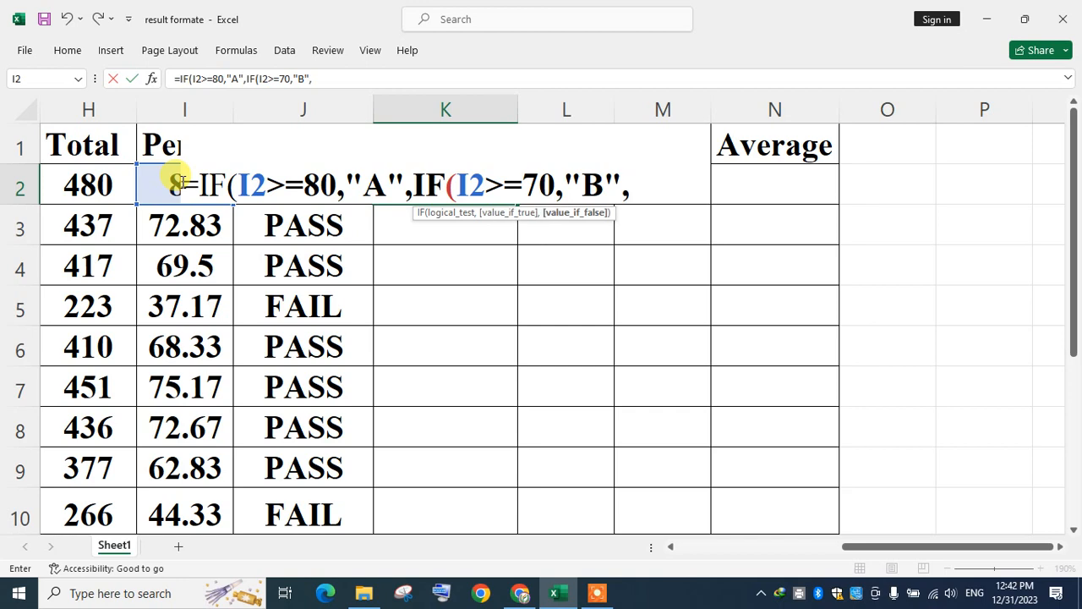
Complete and enter the K2 formula with a third nested condition IF(I2>=50,"C","D") and all closing brackets
type("IF")
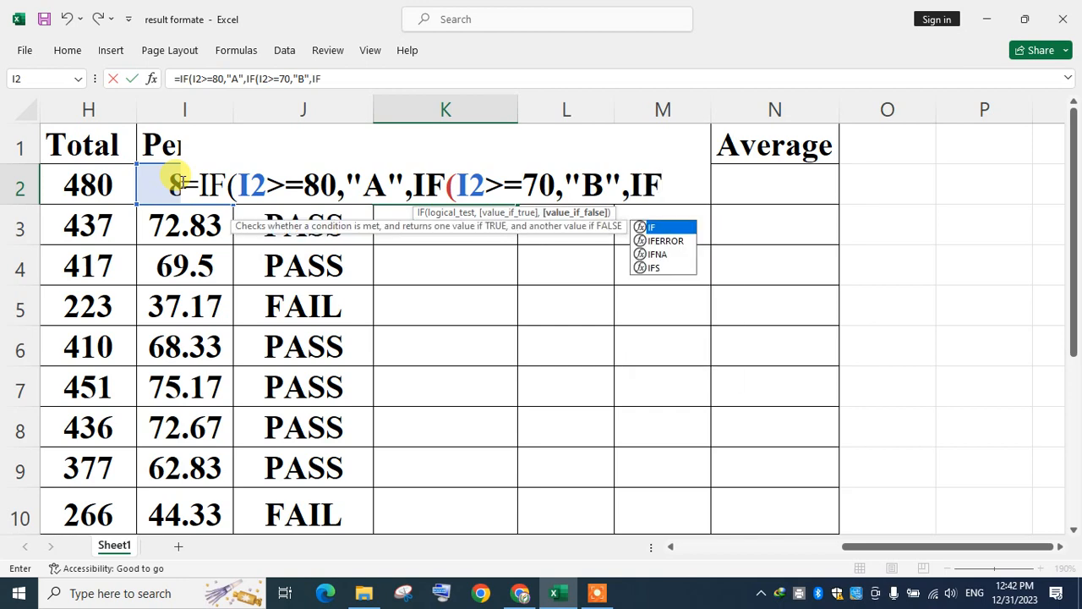
type("(")
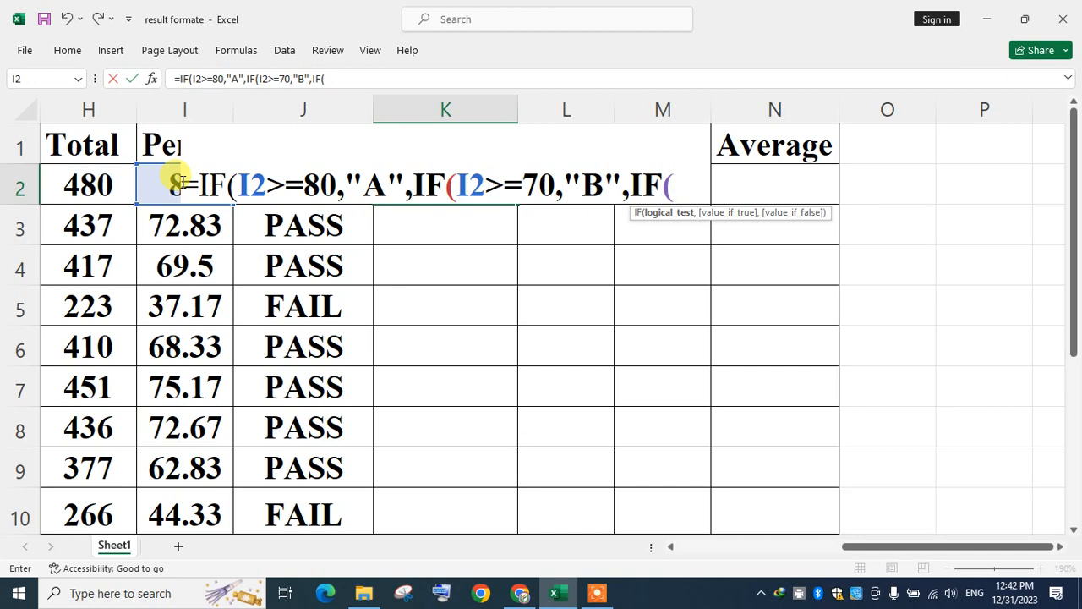
left_click(164, 178)
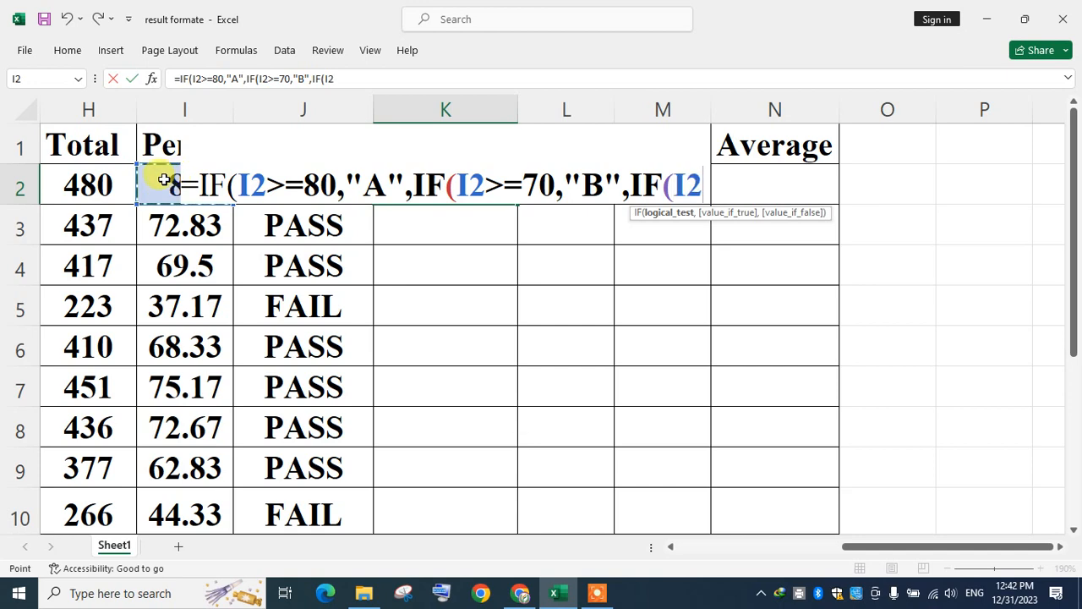
type(">")
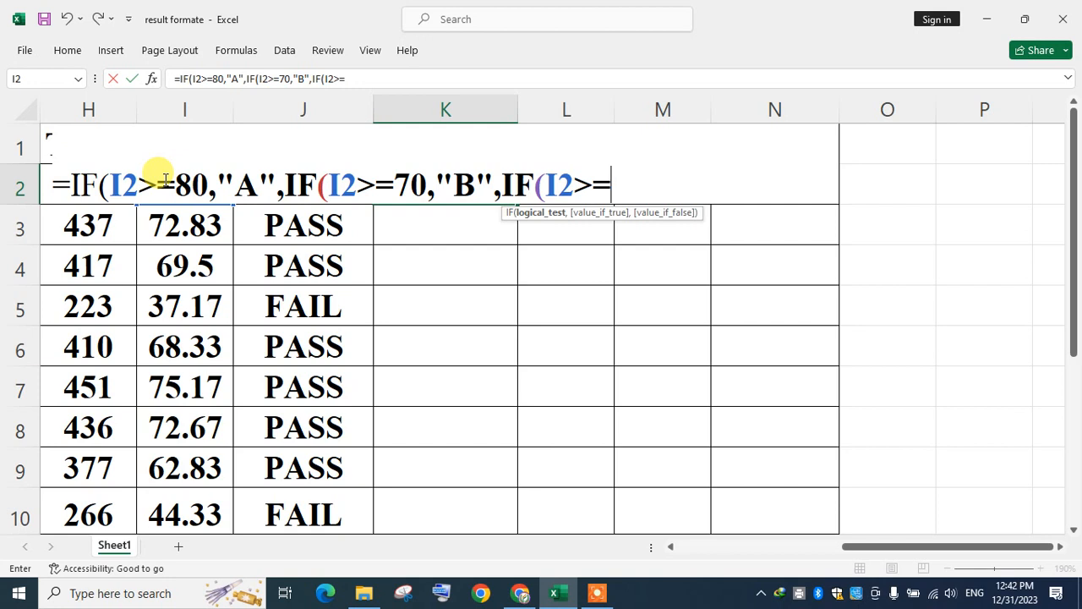
type("=50,\"C")
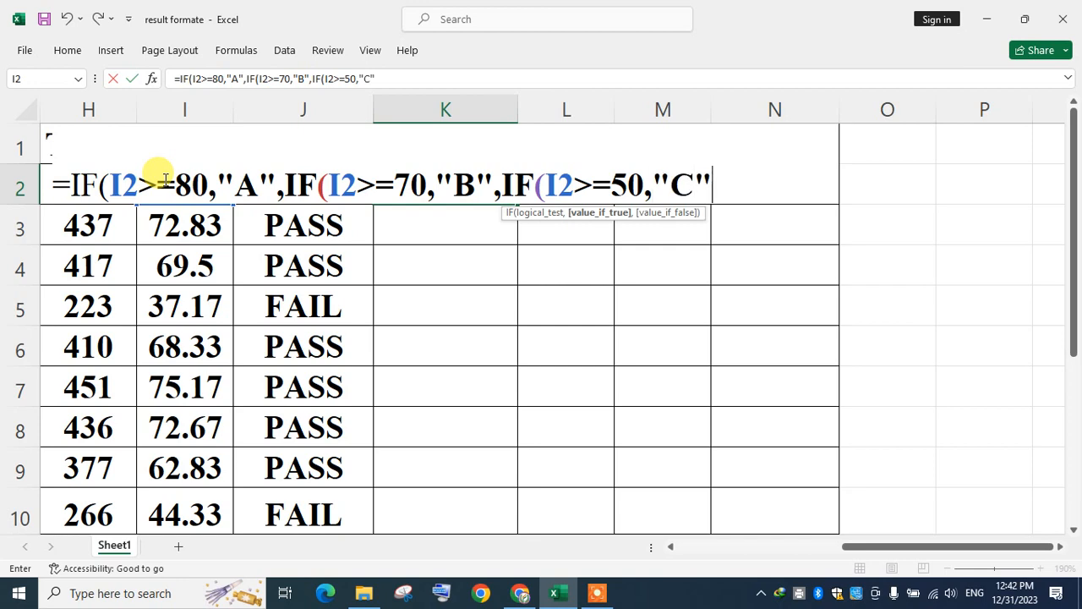
type("\",\"D")
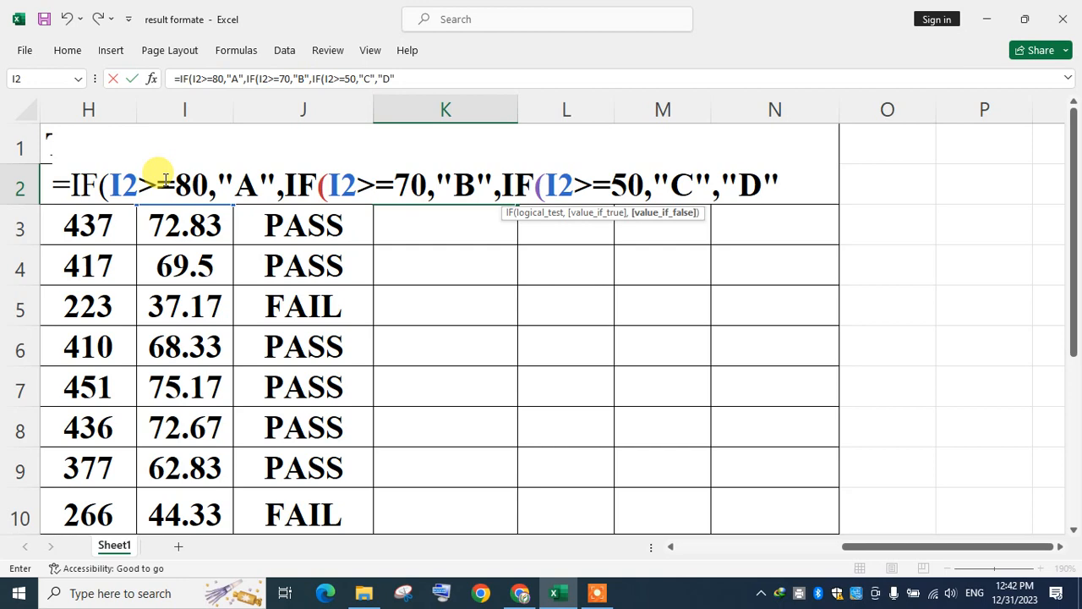
type(")")
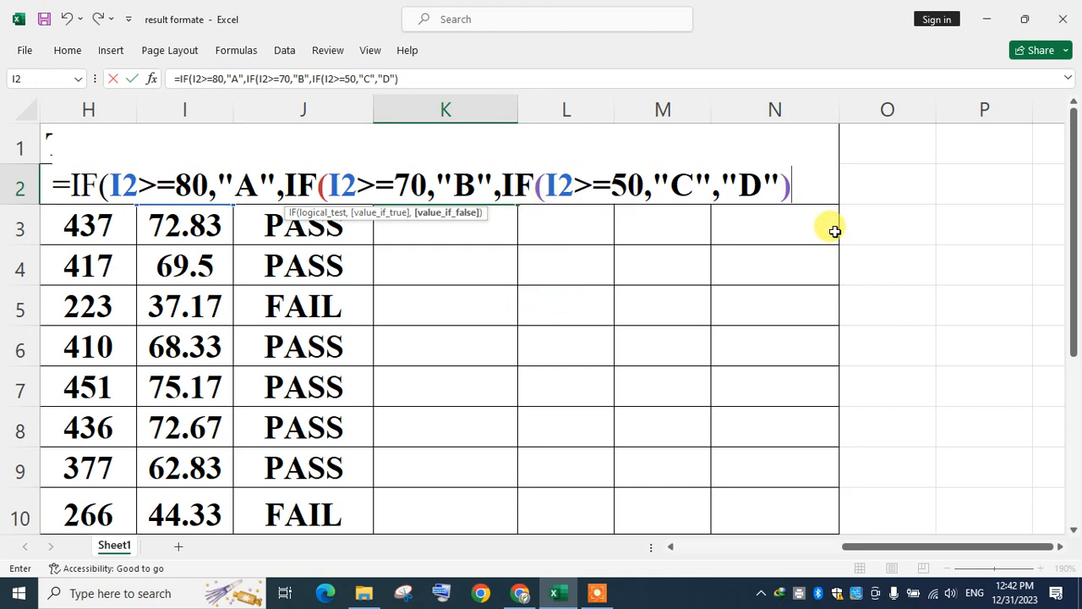
type("))")
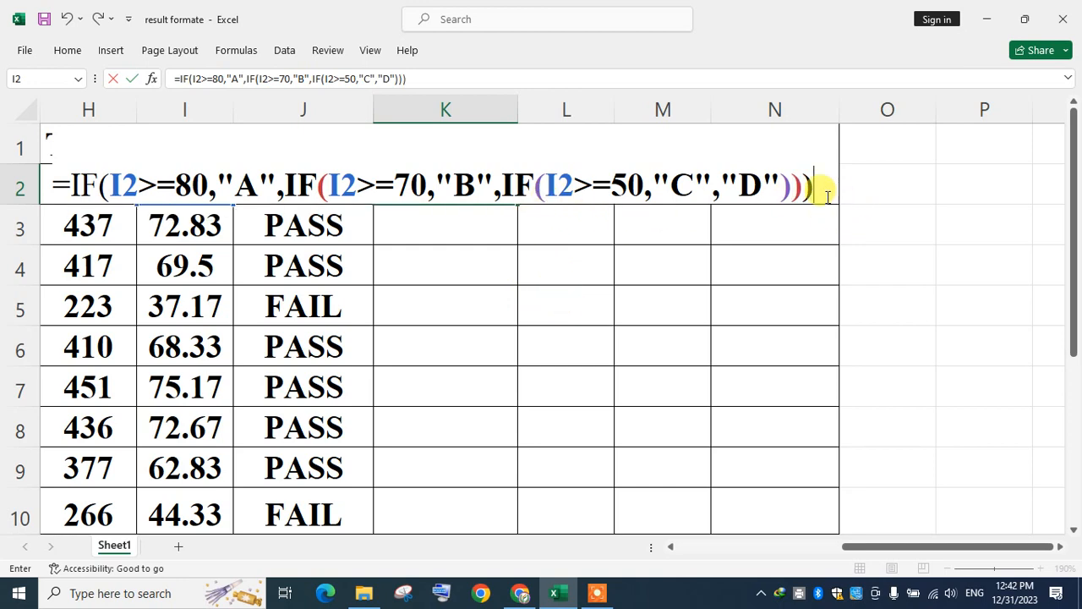
left_click_drag(813, 184, 53, 184)
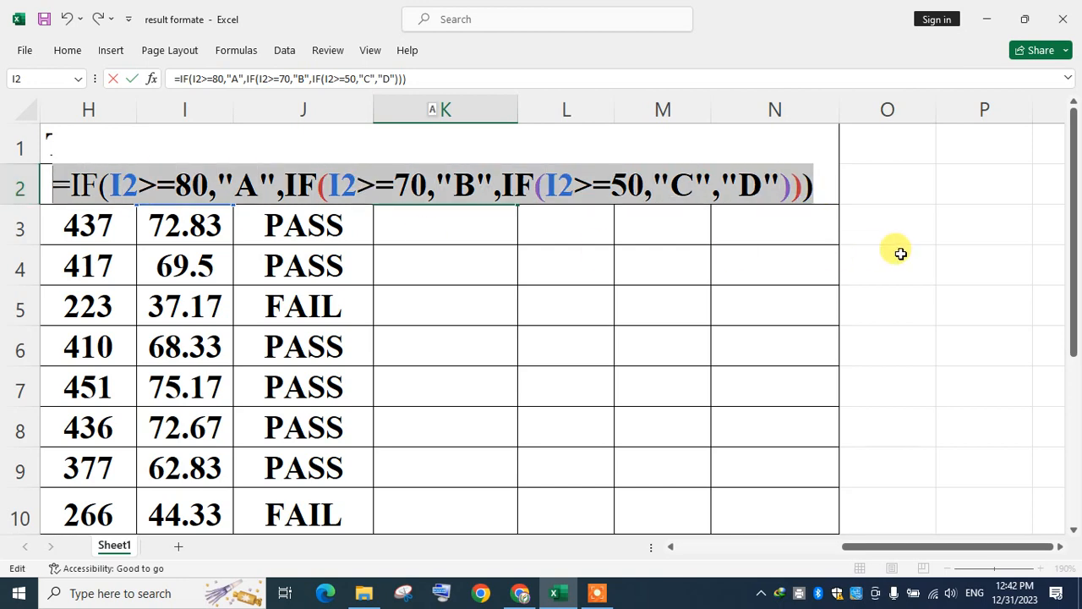
key("Return")
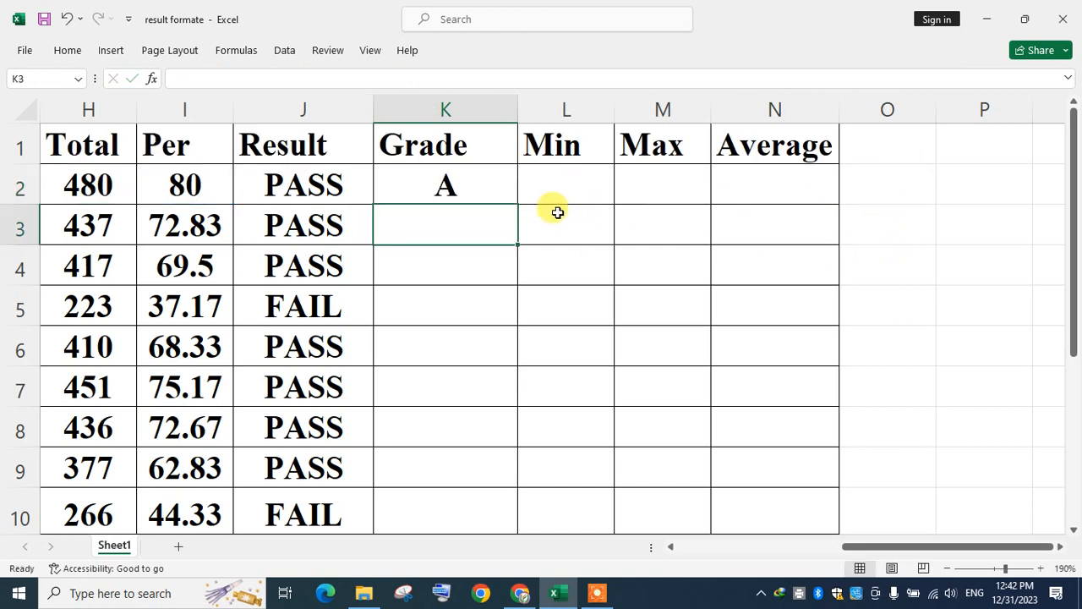
Check the K2 grade against its percentage and fill the Grade formula down through row 10
left_click(184, 182)
left_click(479, 188)
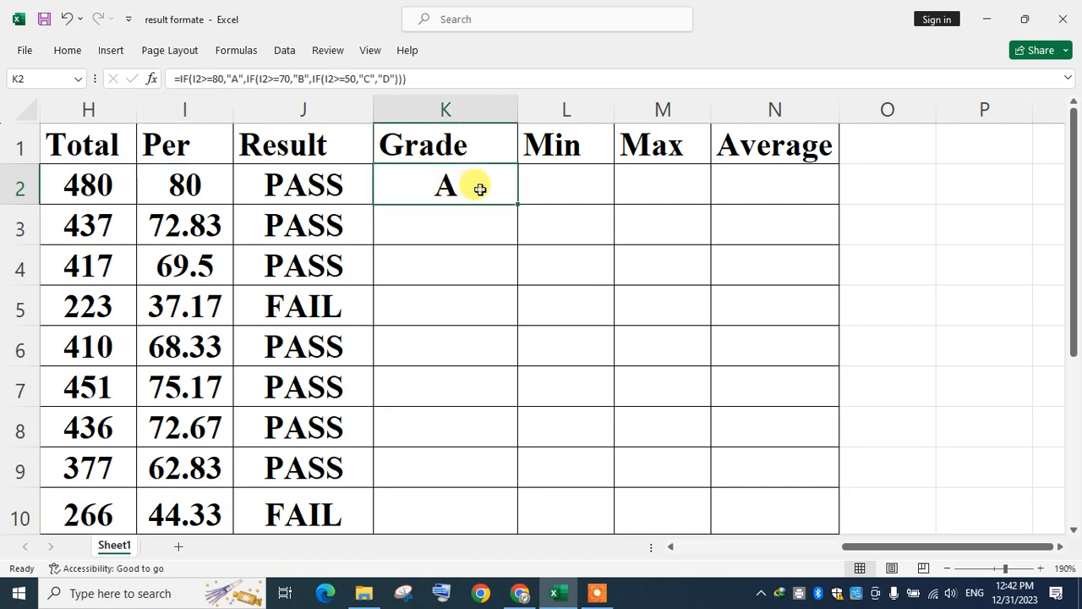
left_click_drag(515, 204, 454, 404)
scroll(455, 405, "up", 1)
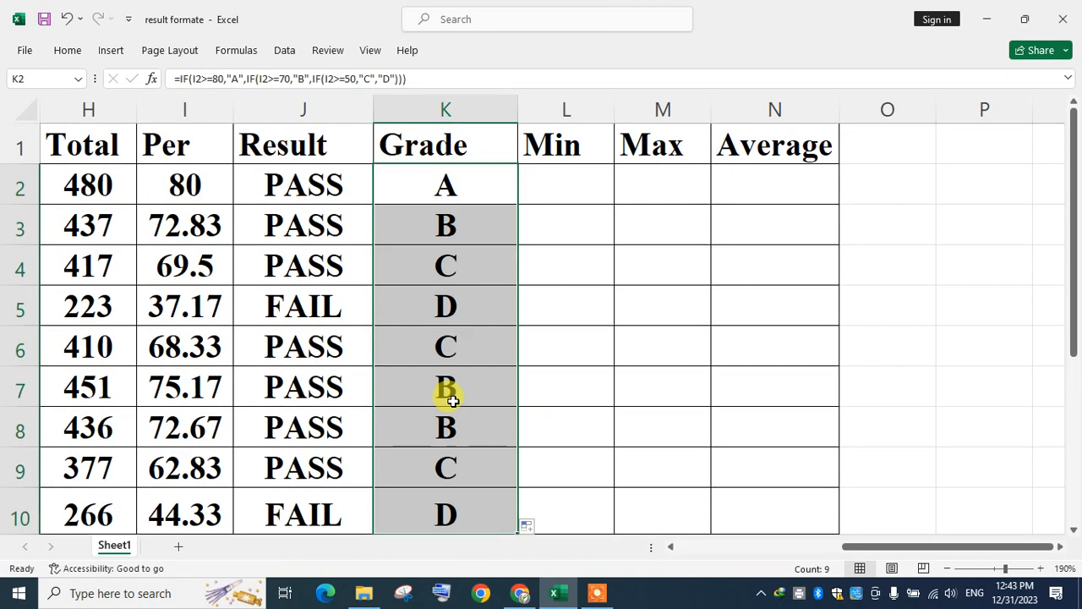
Compare the percentages in column I with the filled grades in column K, row by row
left_click(162, 190)
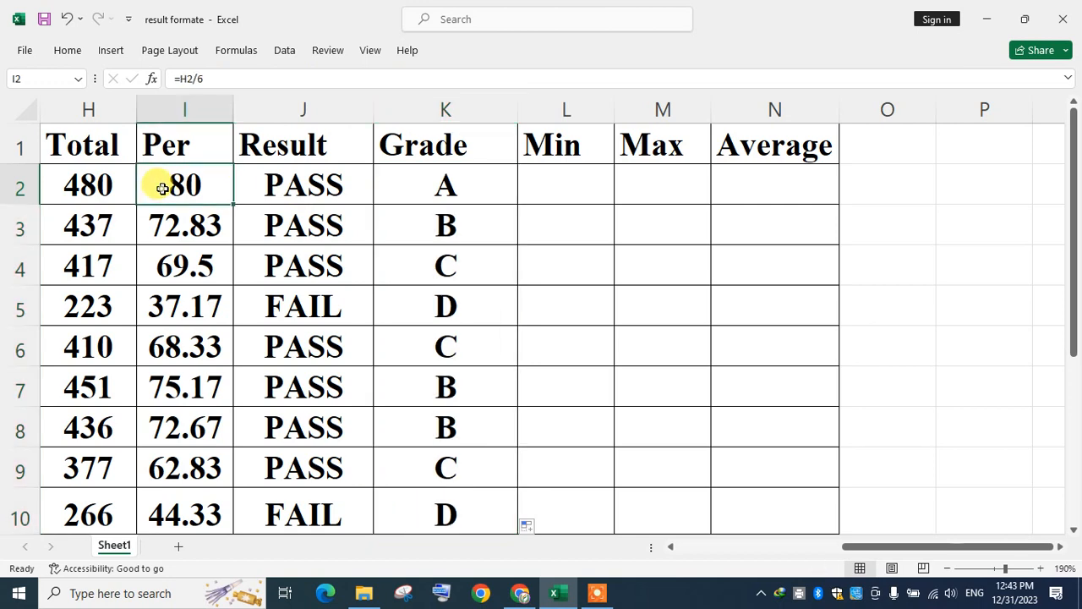
left_click(423, 191)
left_click(204, 226)
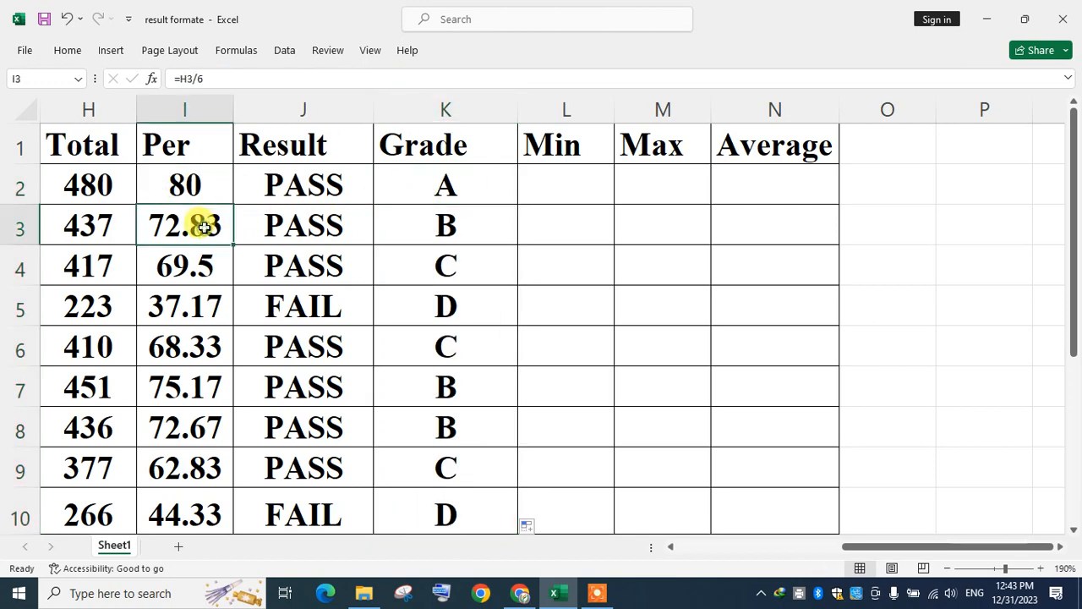
left_click(456, 220)
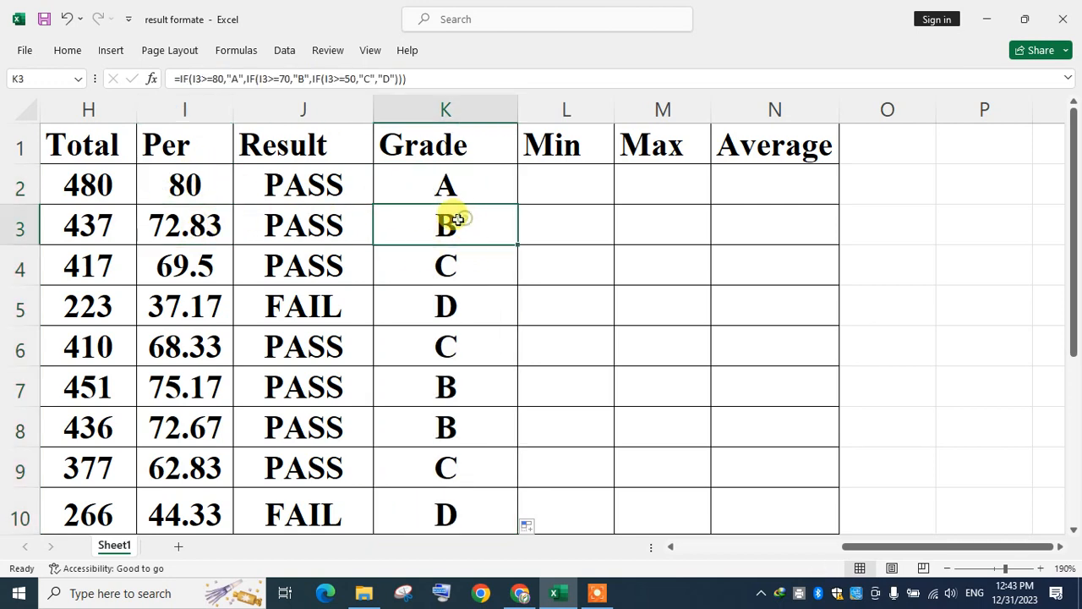
left_click(177, 266)
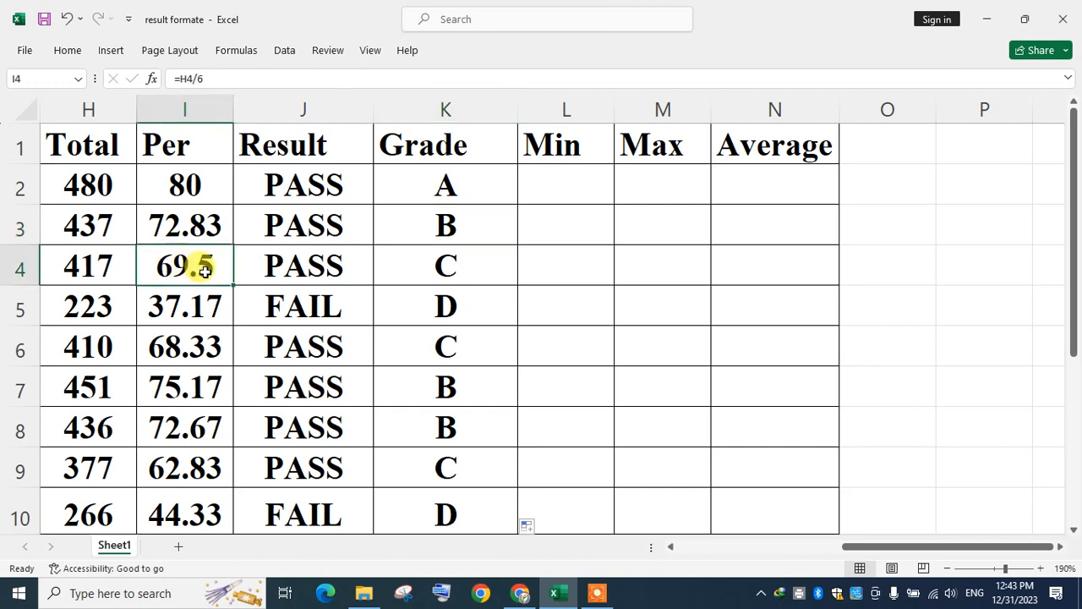
left_click(466, 266)
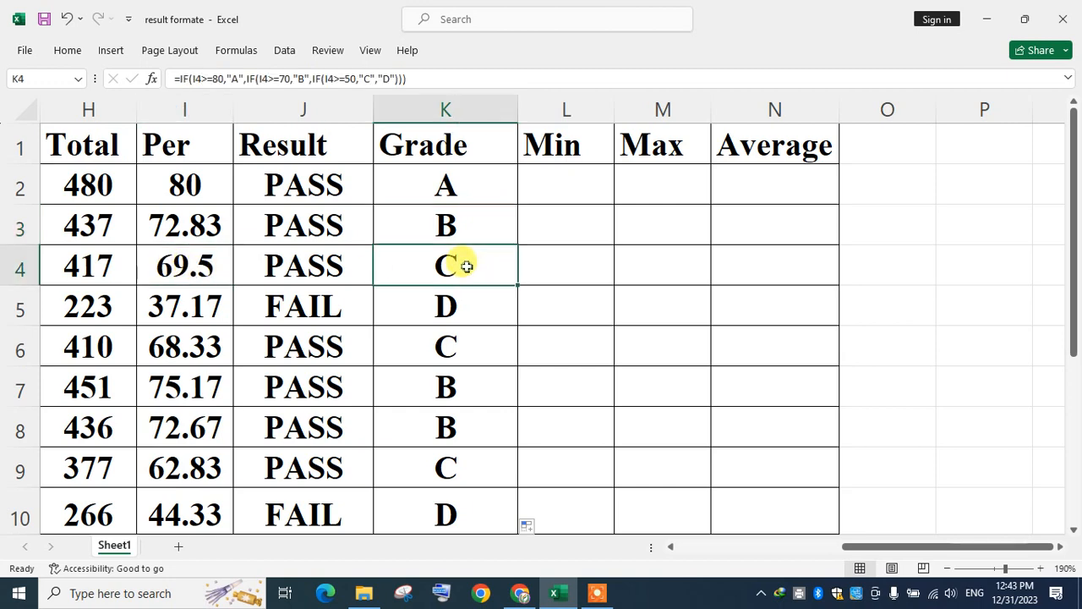
left_click(194, 307)
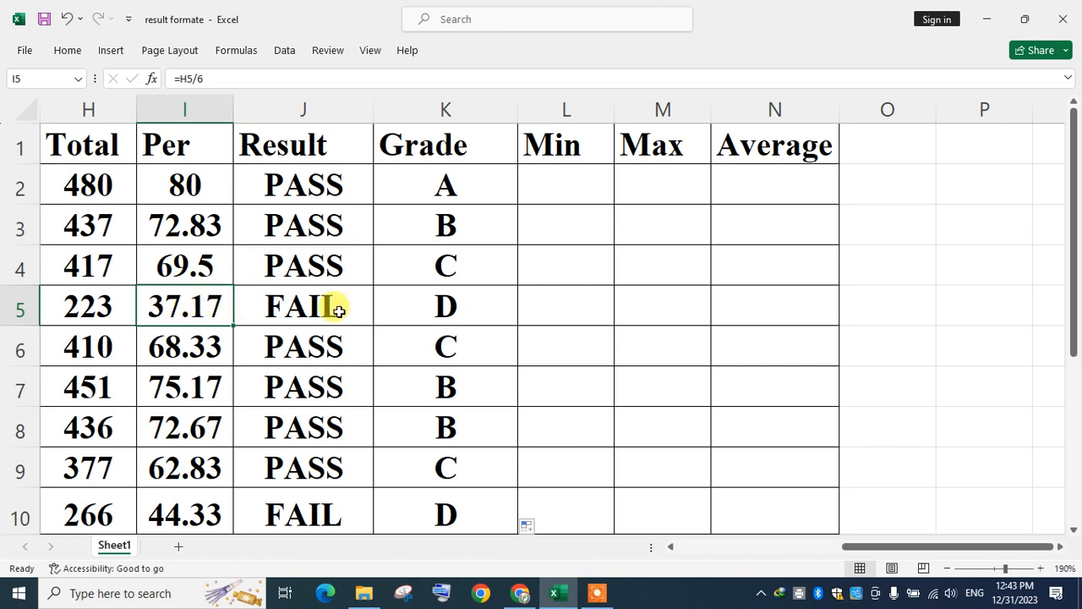
left_click(450, 307)
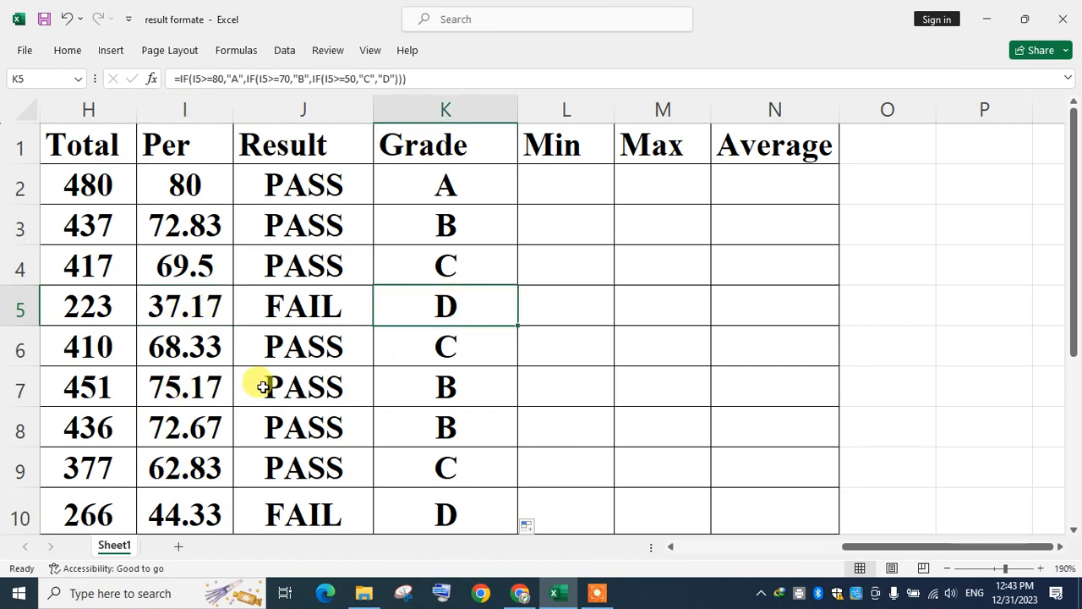
left_click_drag(447, 496, 175, 466)
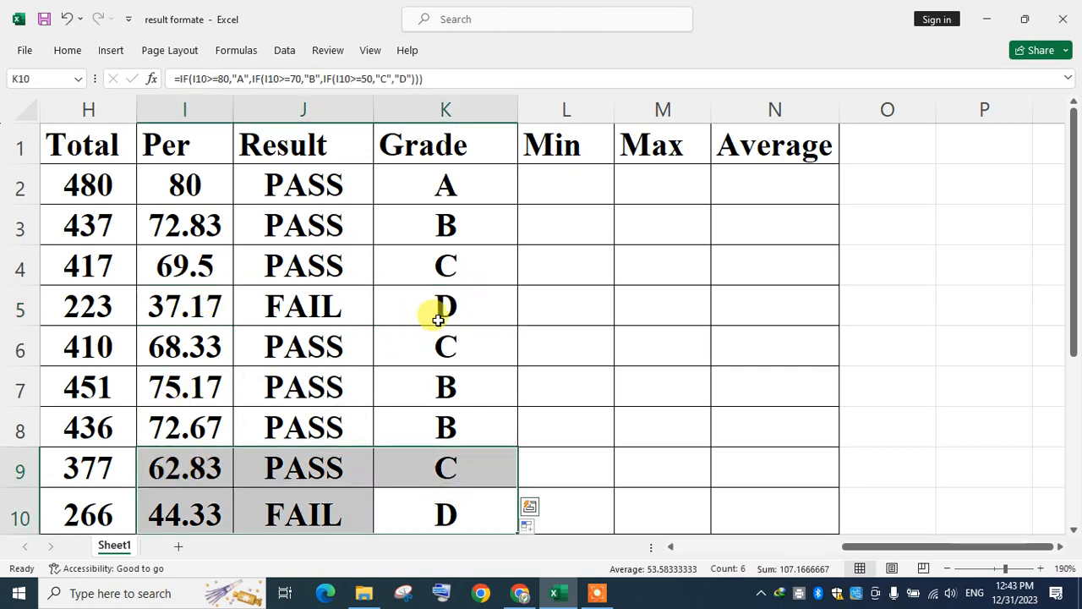
Review the nested IF formula in Grade cell K2 without changing it
left_click(470, 187)
double_click(470, 188)
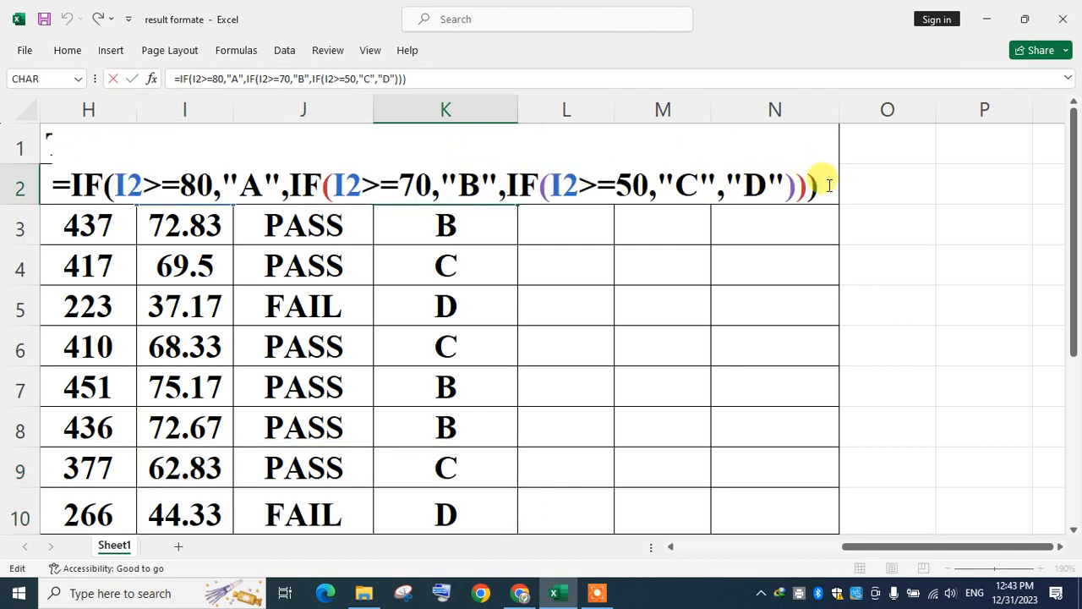
key("Return")
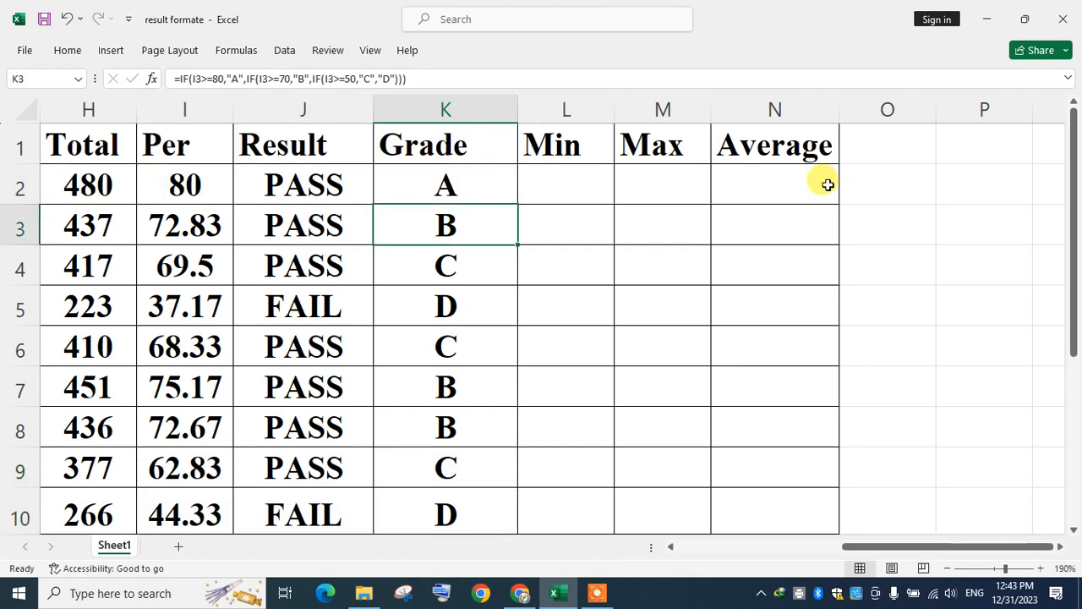
Enter =MIN(B2:G2) in cell L2 to get the first student's lowest subject mark
left_click(561, 181)
left_click(660, 180)
left_click(776, 179)
left_click(579, 178)
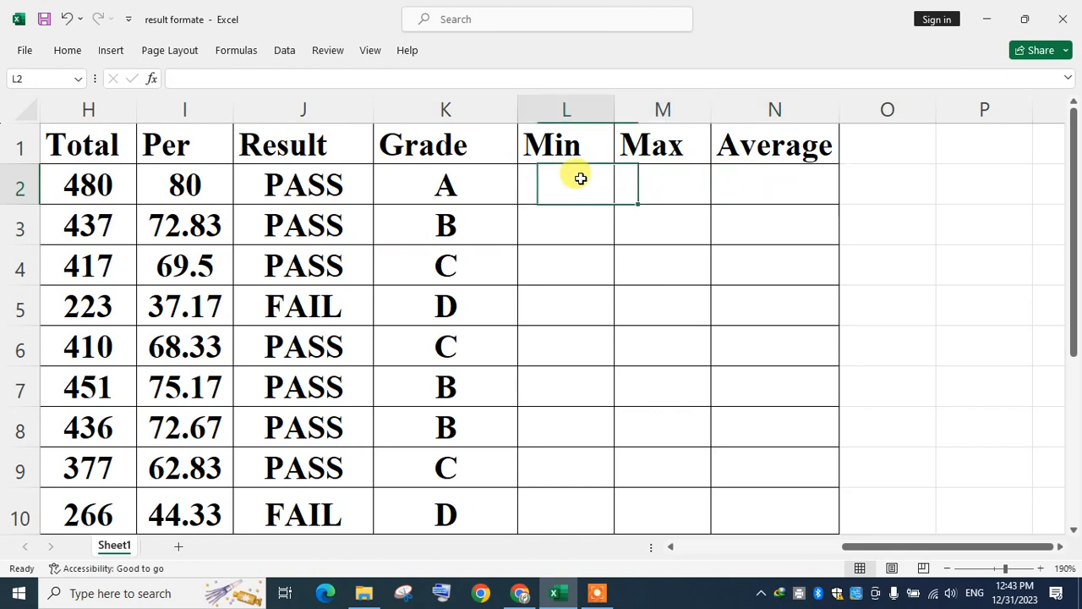
type("=")
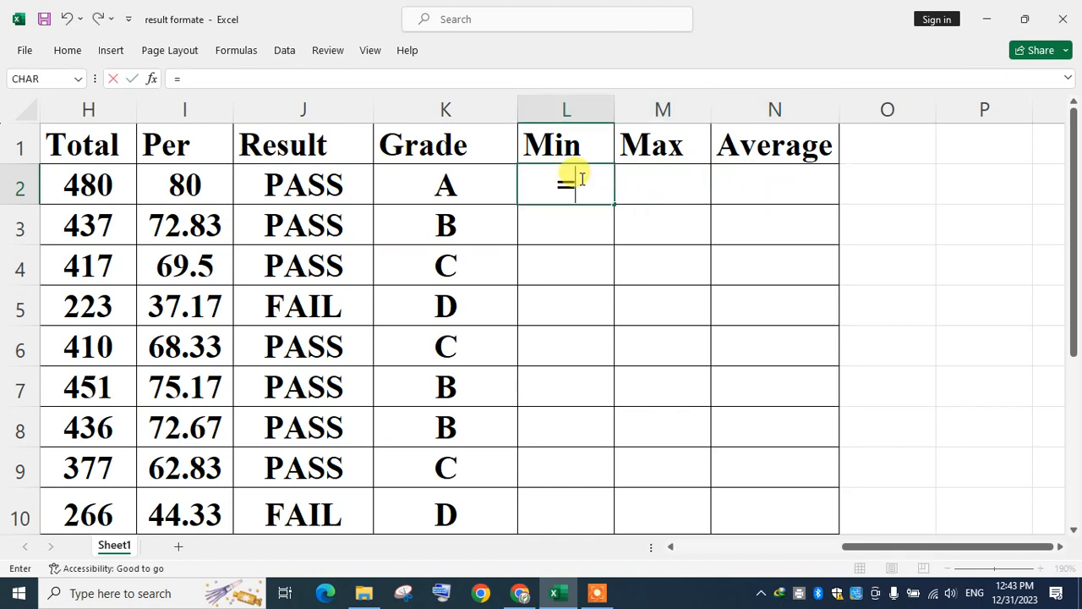
type("MIN")
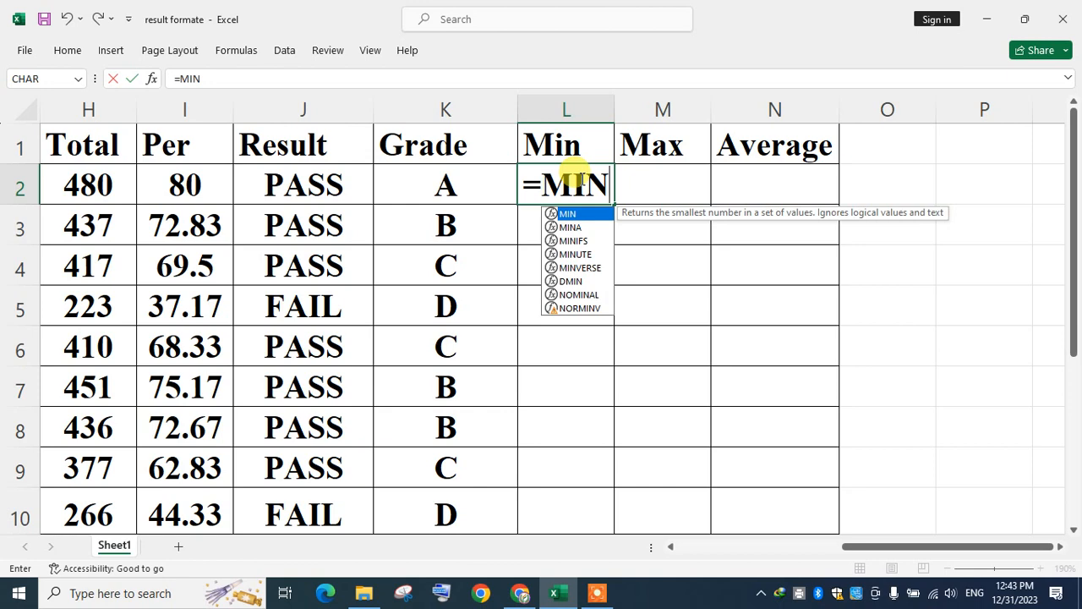
type("(")
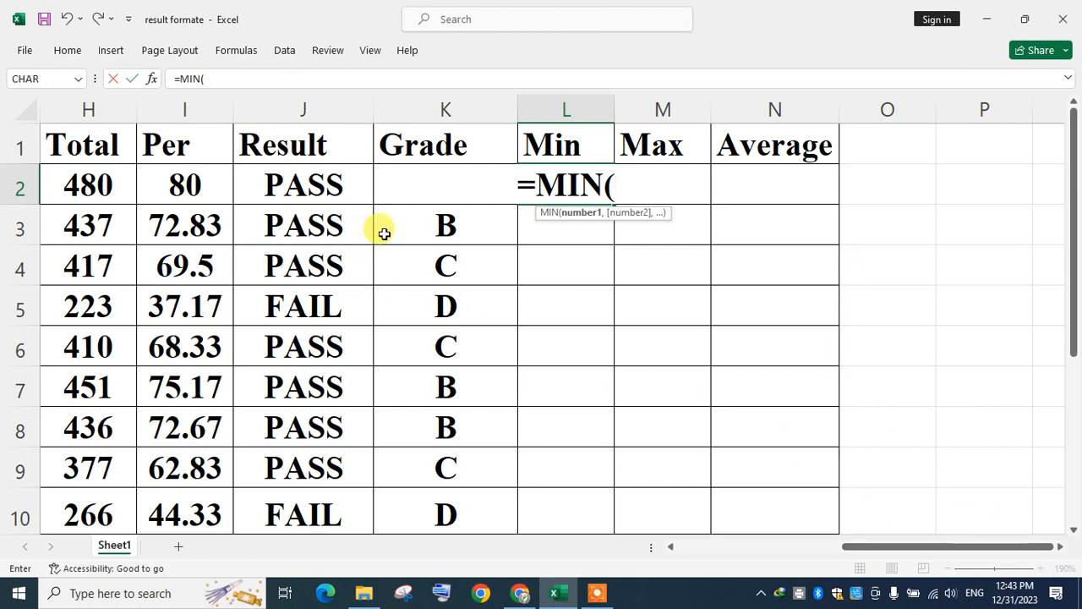
type("B2")
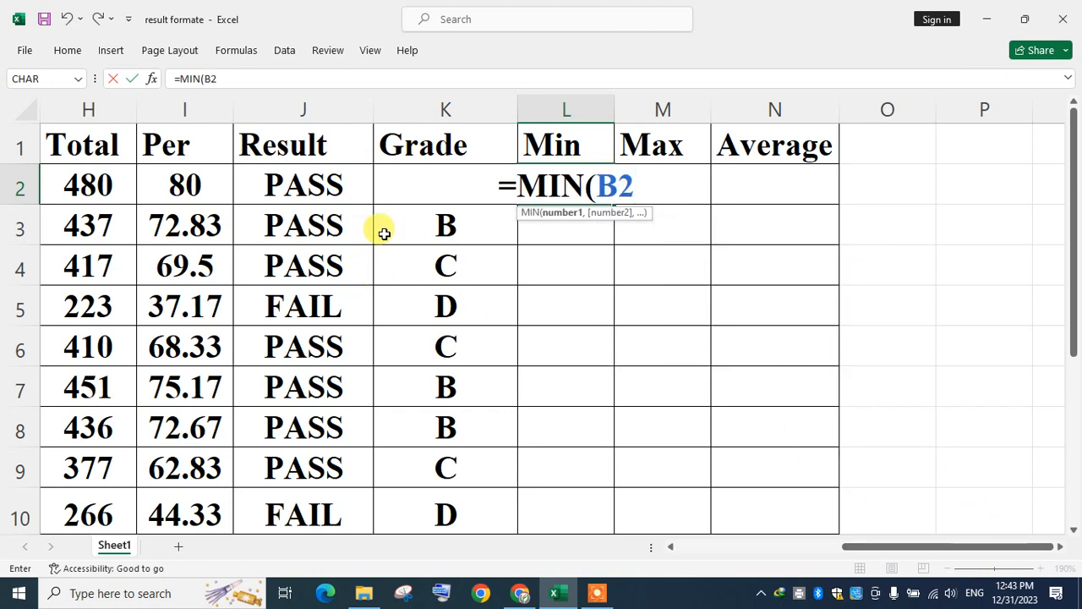
type(":G2")
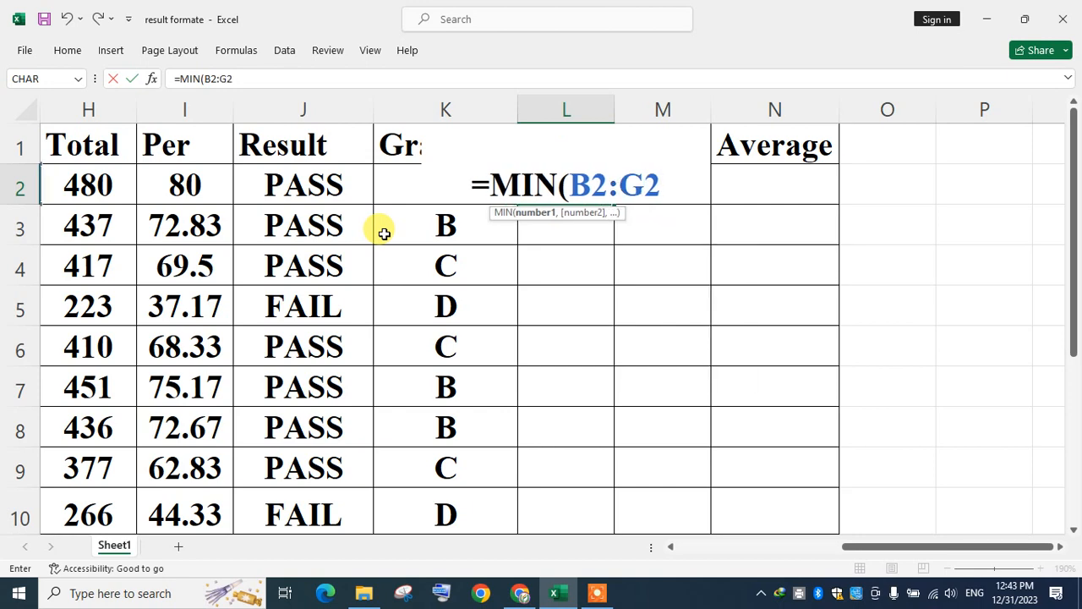
type(")")
key("Return")
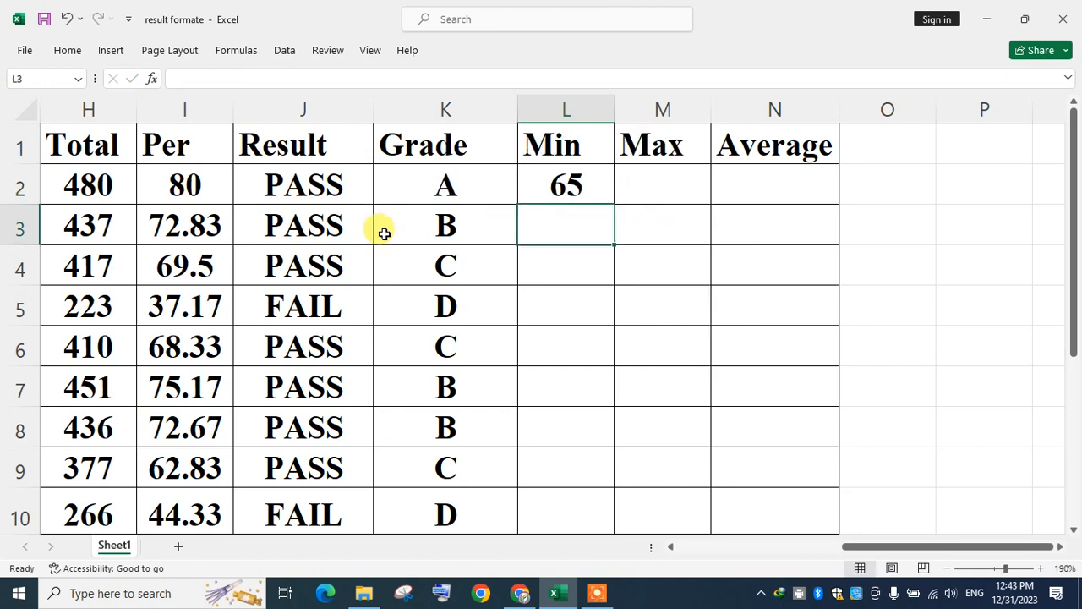
Check the L2 minimum against the row 2 subject marks and fill the Min formula down through row 10
scroll(702, 273, "down", 3)
scroll(800, 304, "down", 2)
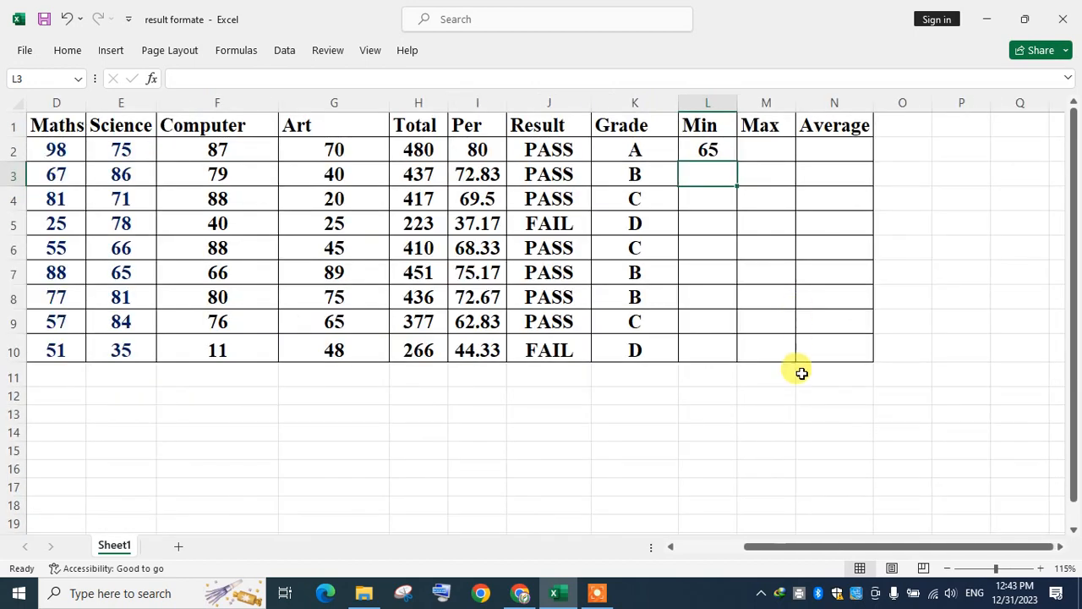
left_click_drag(793, 546, 732, 545)
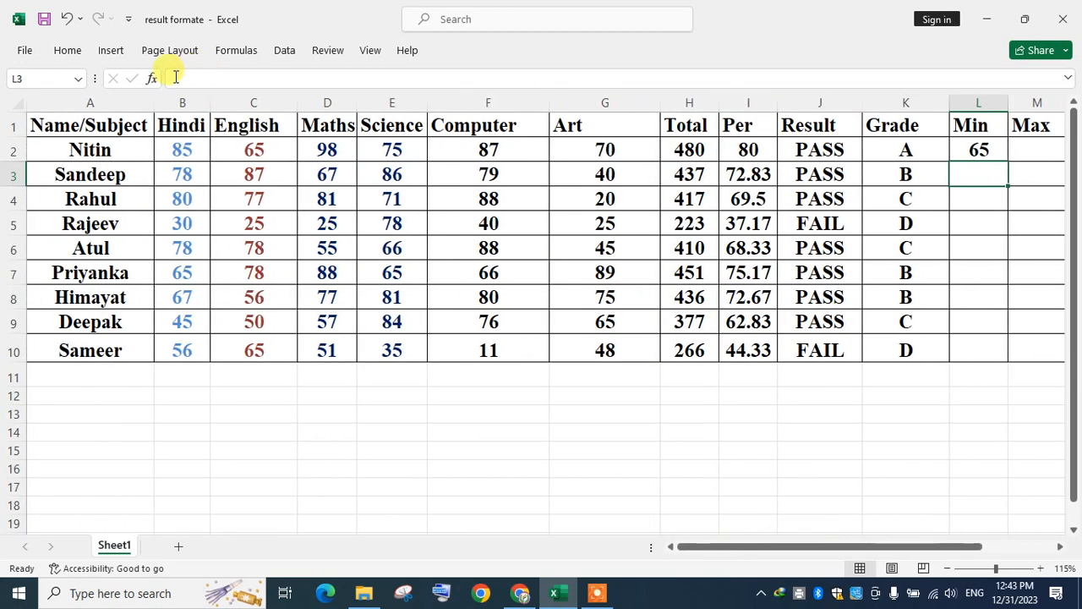
left_click_drag(175, 145, 642, 150)
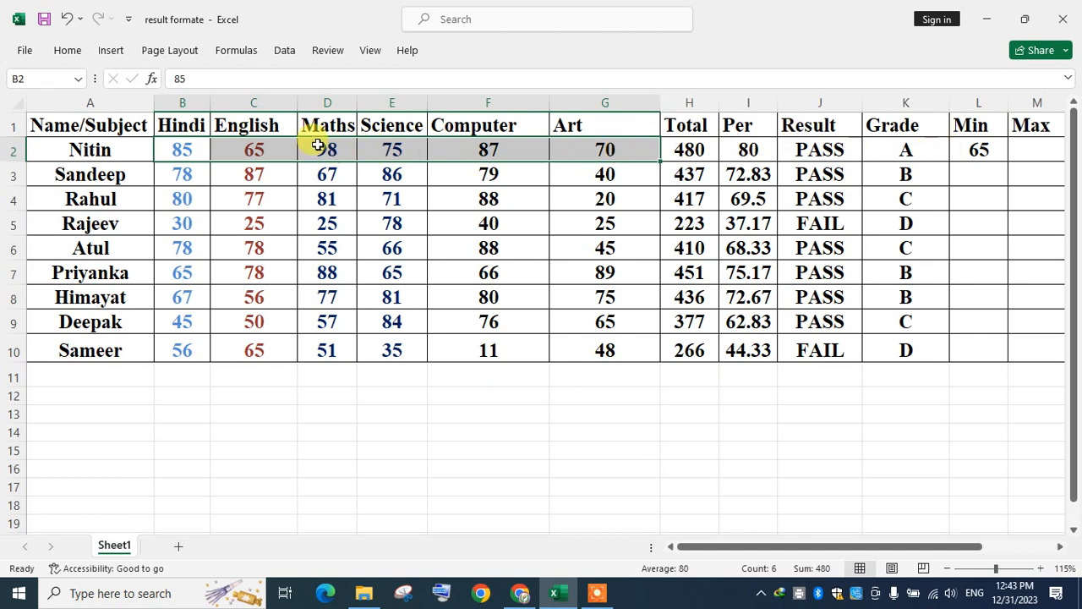
left_click(256, 149)
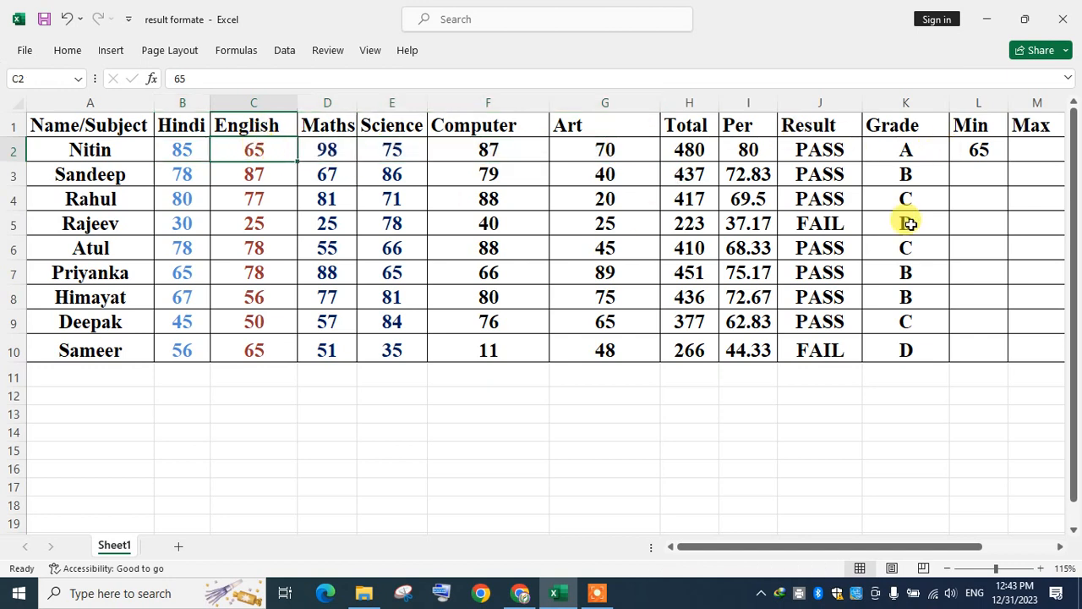
left_click(974, 150)
left_click_drag(1010, 162, 1002, 354)
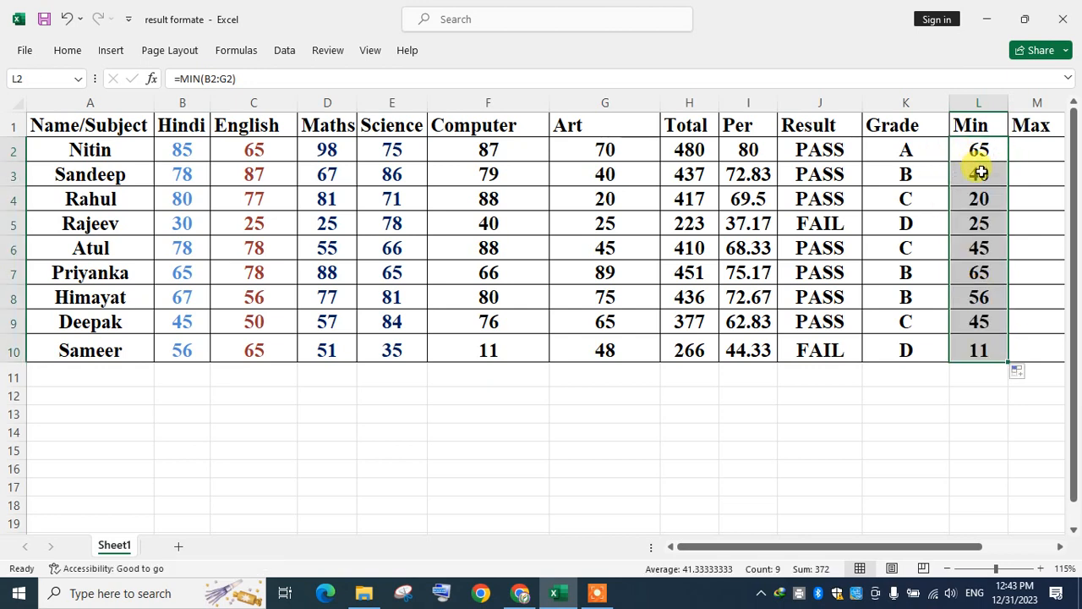
Compare the filled minimums in column L with the subject marks in rows 3 and 5
left_click_drag(168, 174, 330, 174)
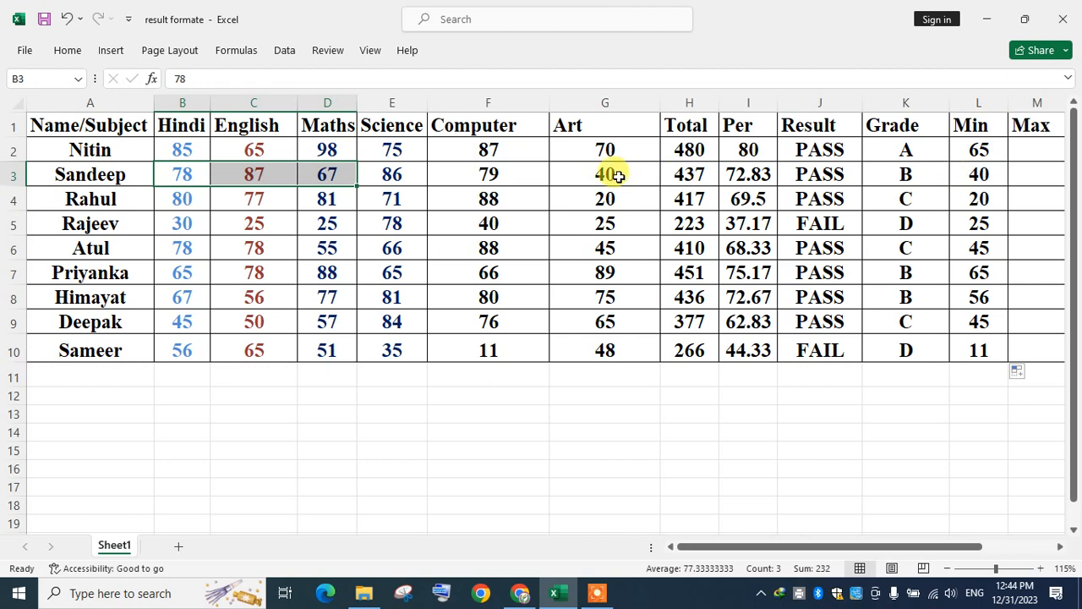
left_click(614, 173)
left_click(982, 173)
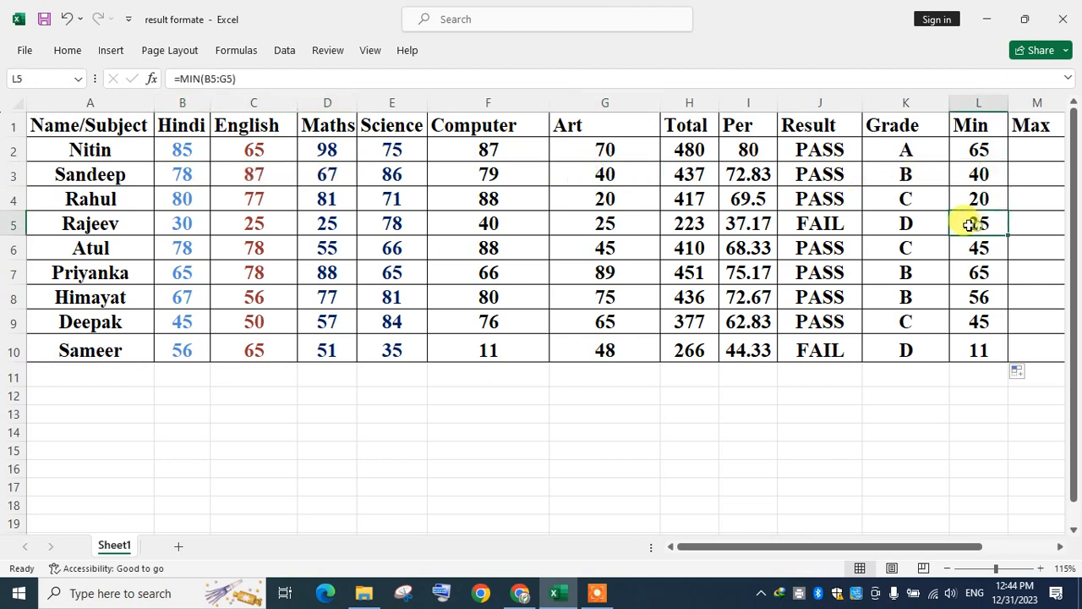
left_click(327, 218)
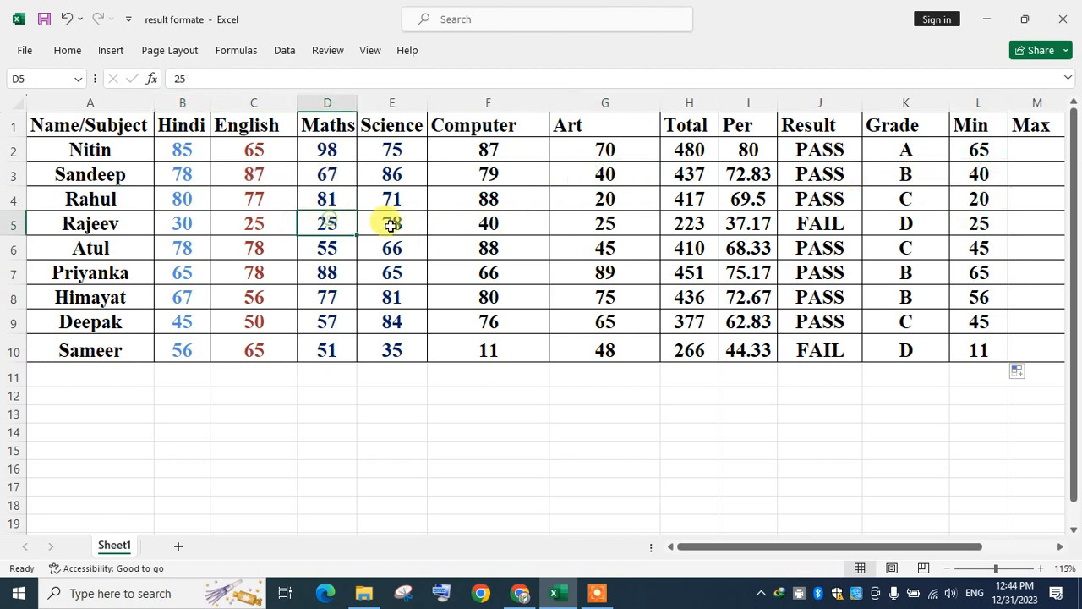
Enter =MAX(B2:G2) in cell M2 and fill the Max formula down through row 10
left_click(1037, 150)
left_click_drag(915, 554, 950, 546)
type("=")
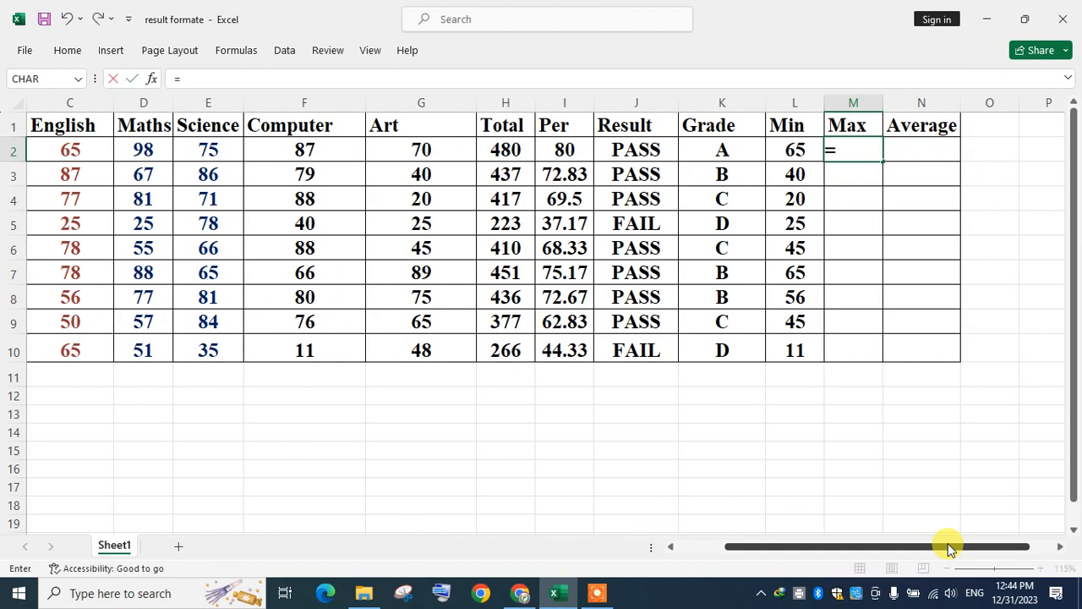
type("MAX")
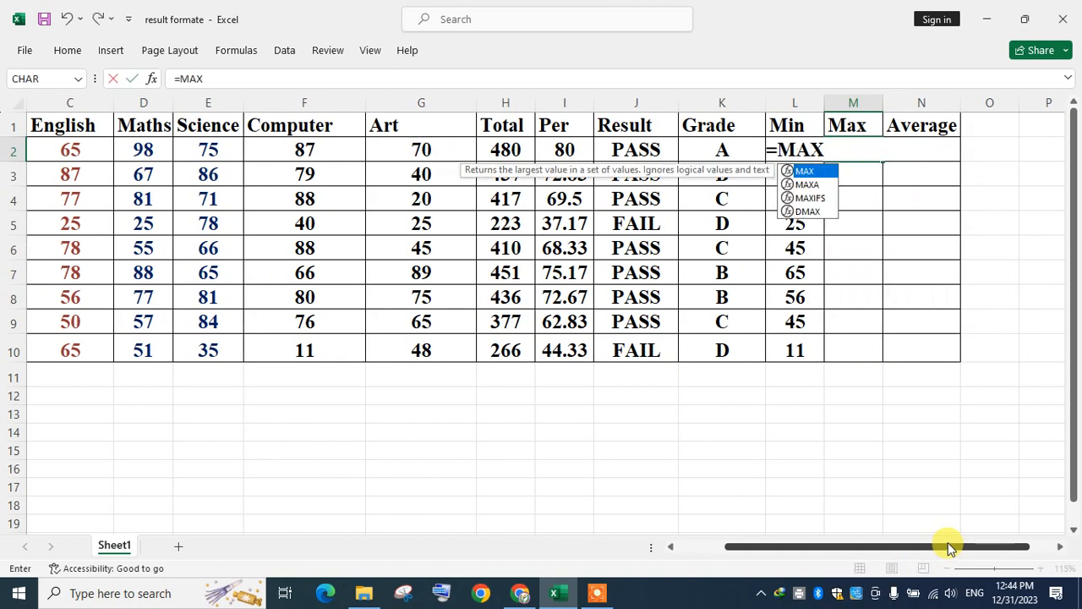
type("(")
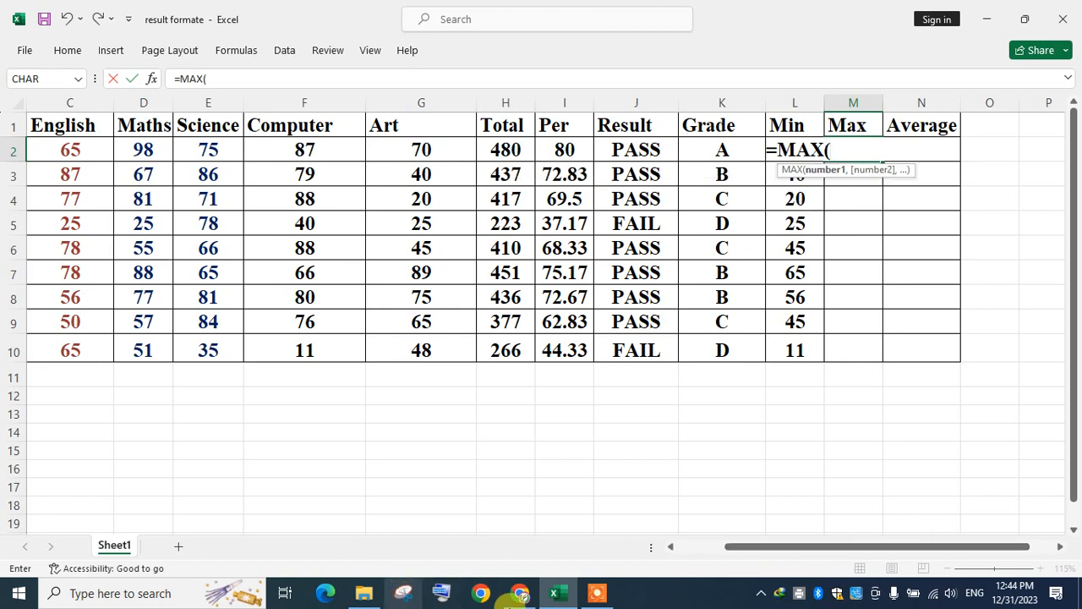
type("B2")
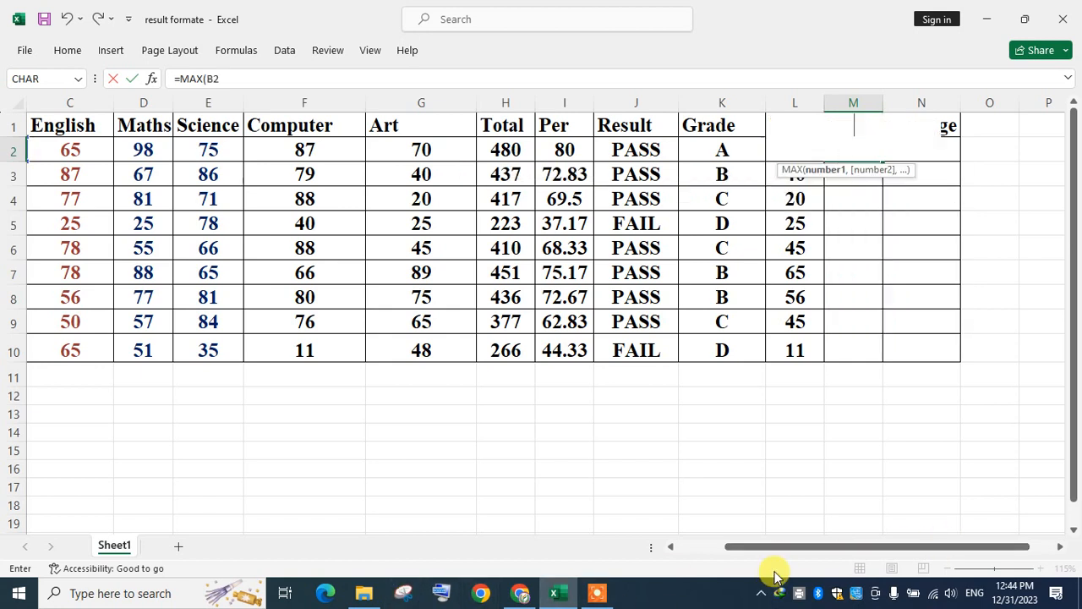
type(":G2")
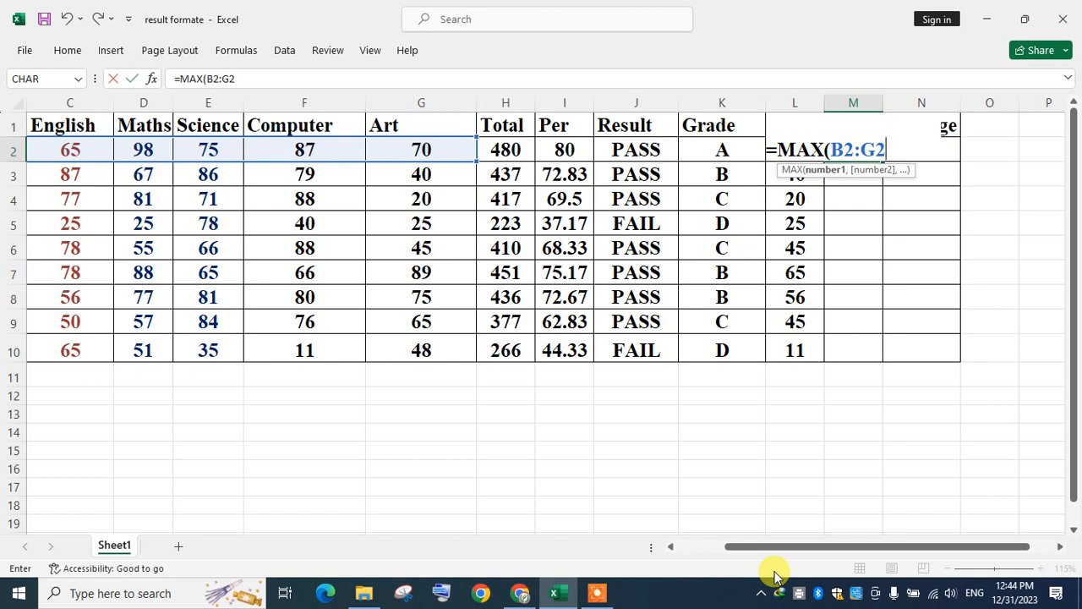
type(")")
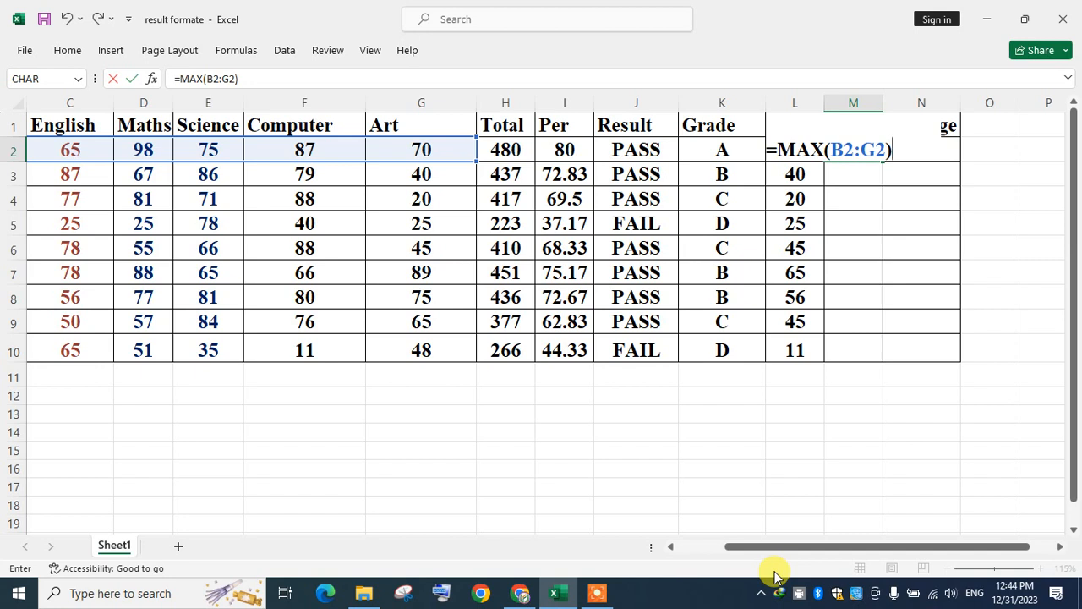
key("Return")
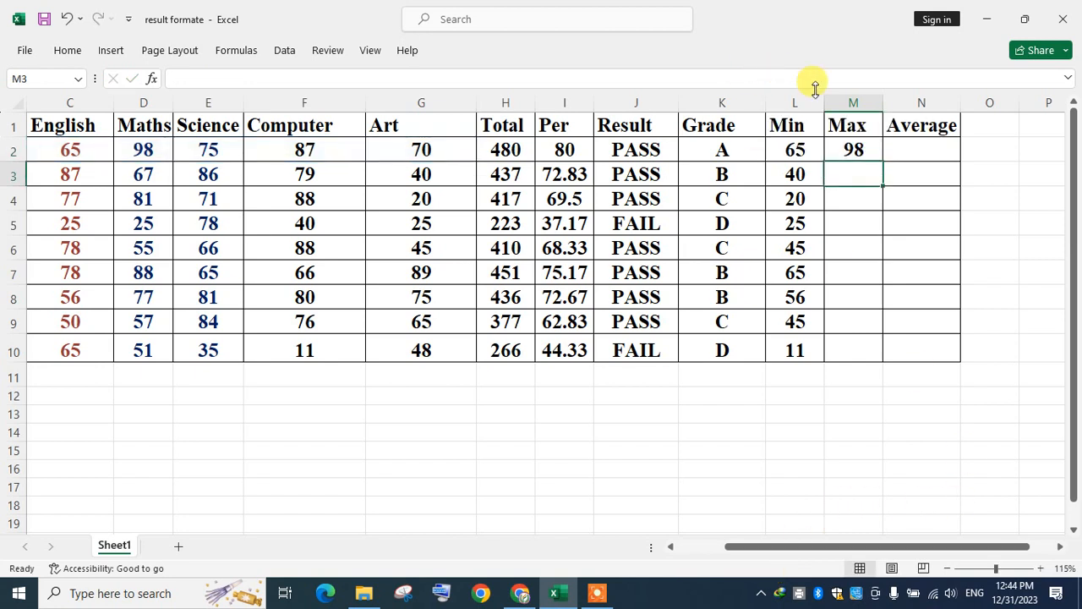
left_click(852, 150)
left_click_drag(885, 163, 876, 357)
Fill the M2 maximum formula down through M10 and check the row 2 MAX and MIN formulas against the subject marks
left_click(862, 151)
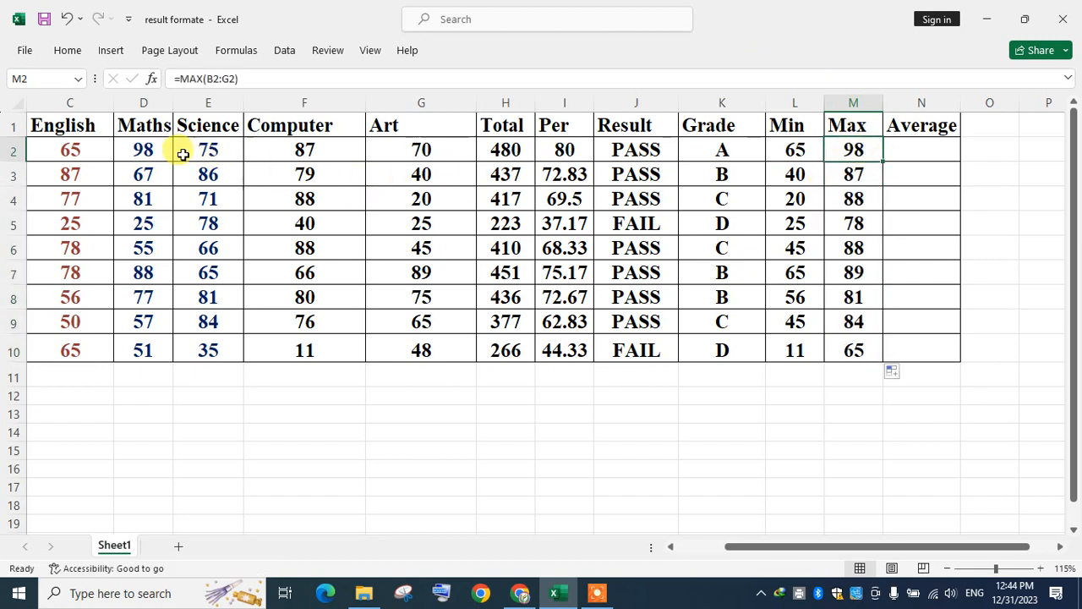
left_click(145, 148)
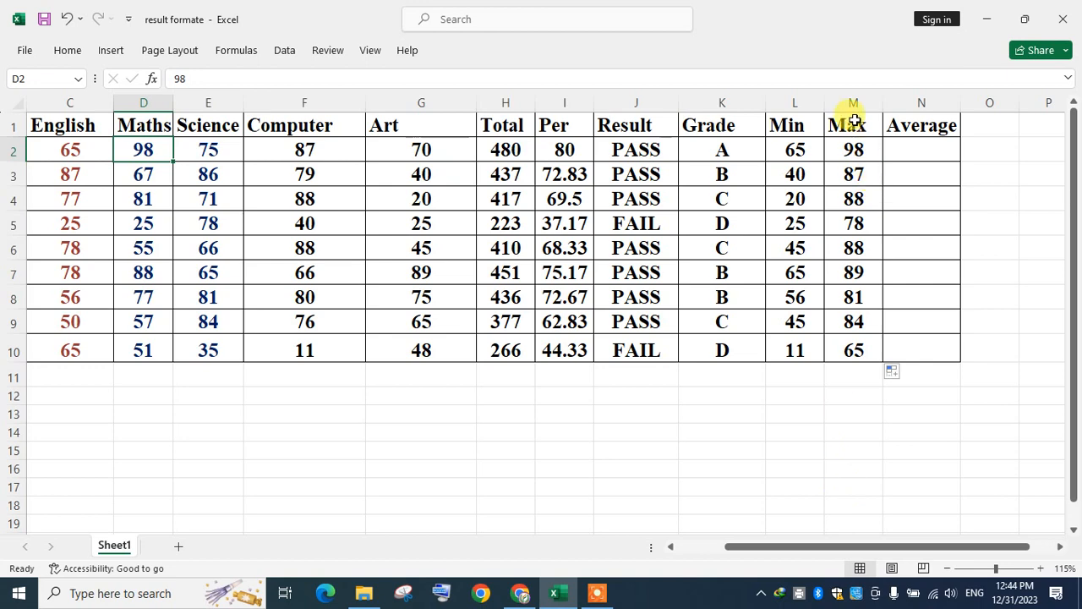
double_click(852, 150)
double_click(853, 152)
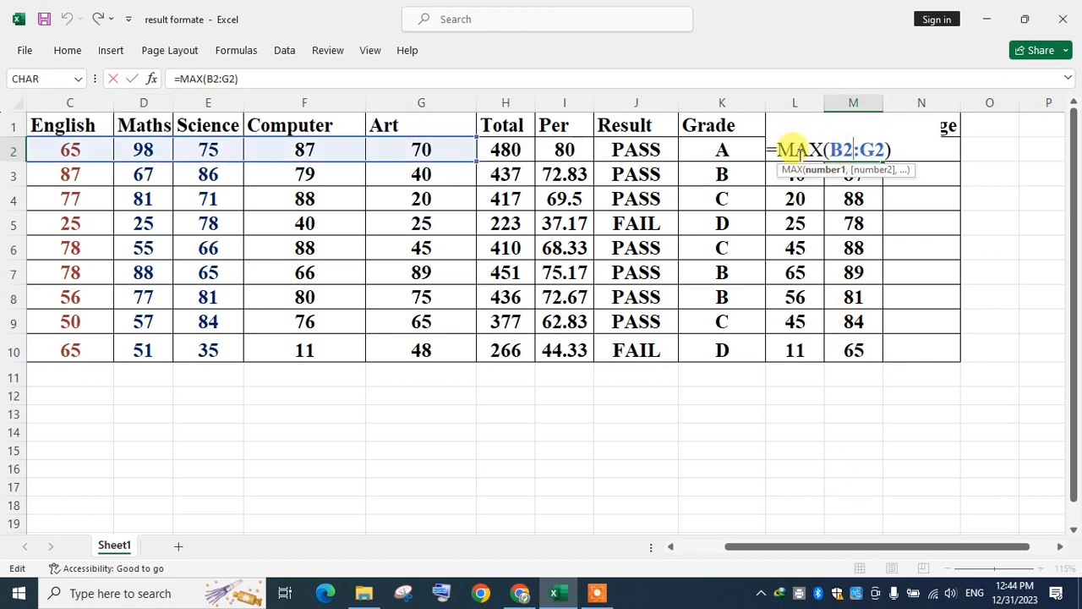
key("Escape")
double_click(774, 142)
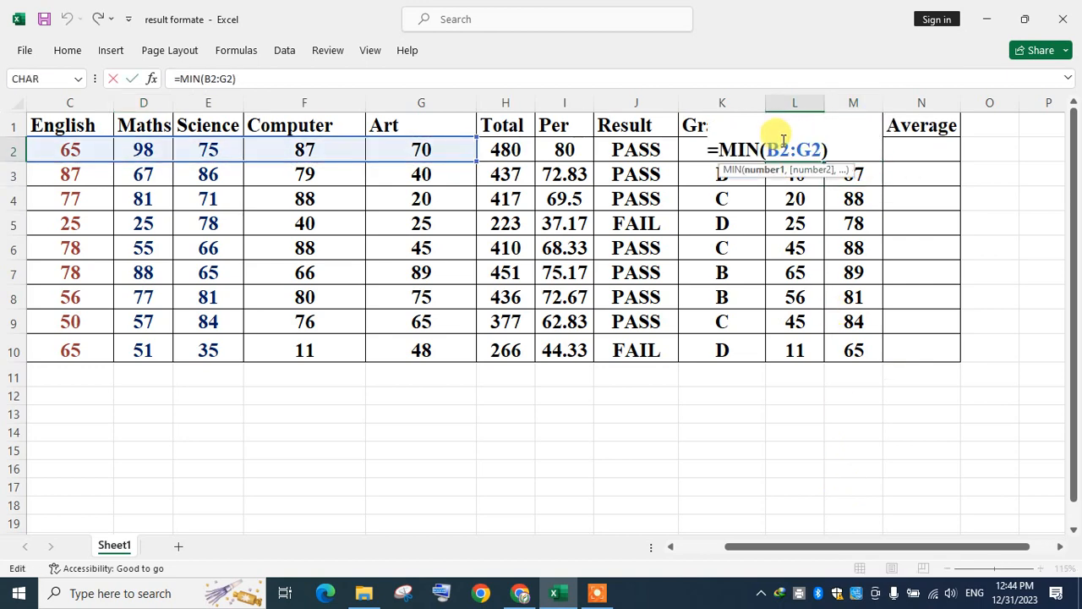
key("Escape")
Begin an AVERAGE formula in cell N2 for the first student
left_click(955, 150)
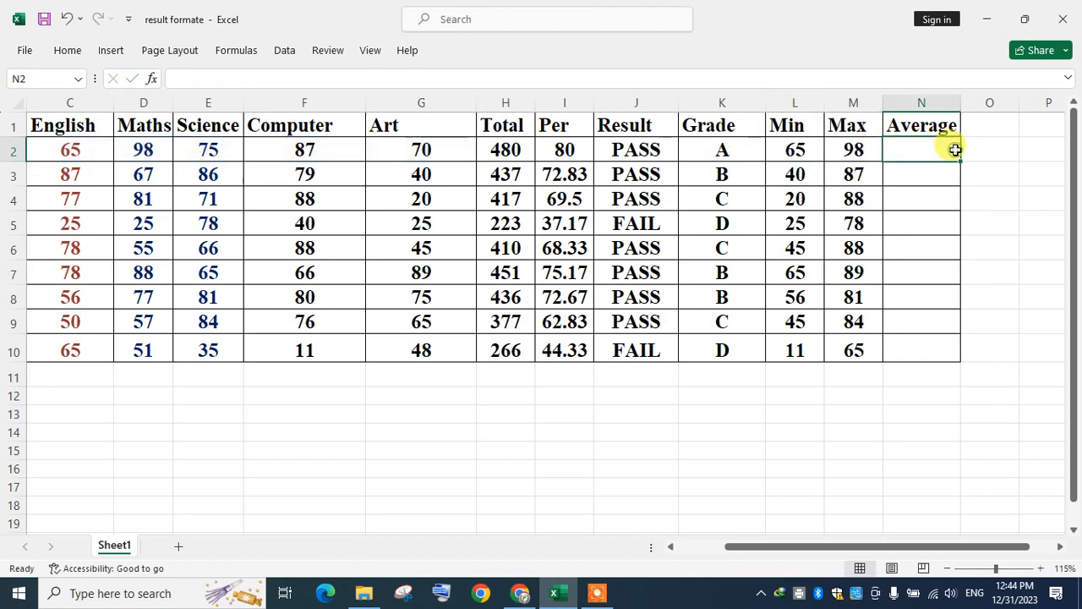
type("=A")
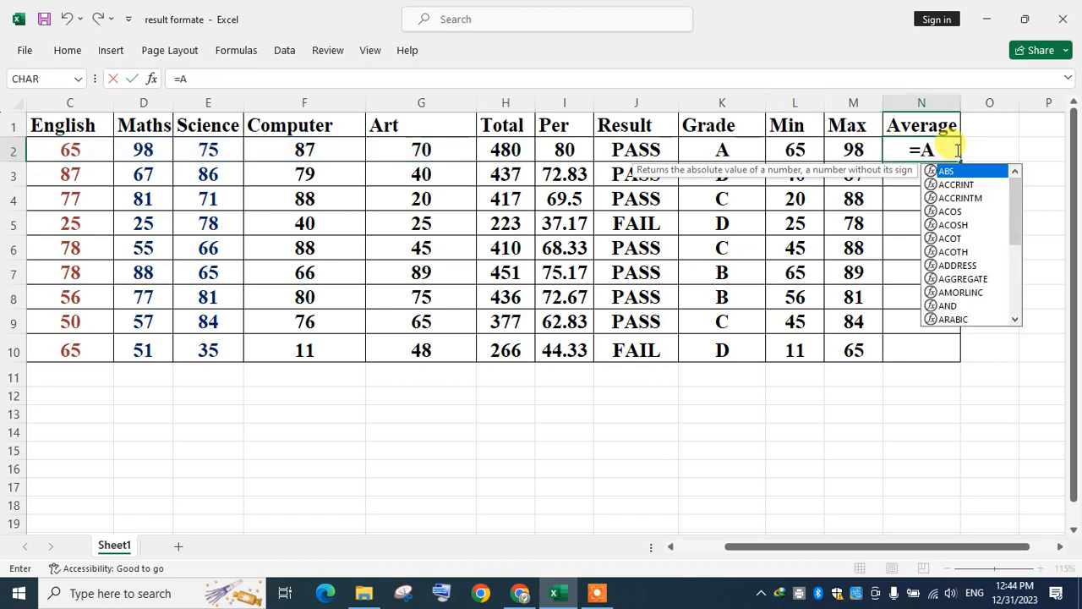
type("VERAGE")
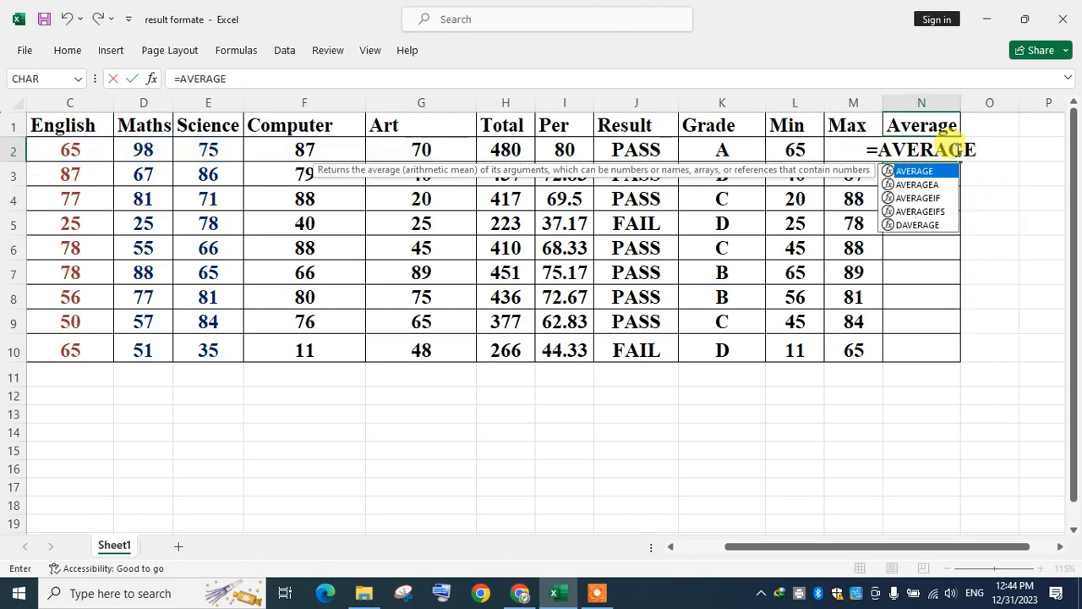
type("(")
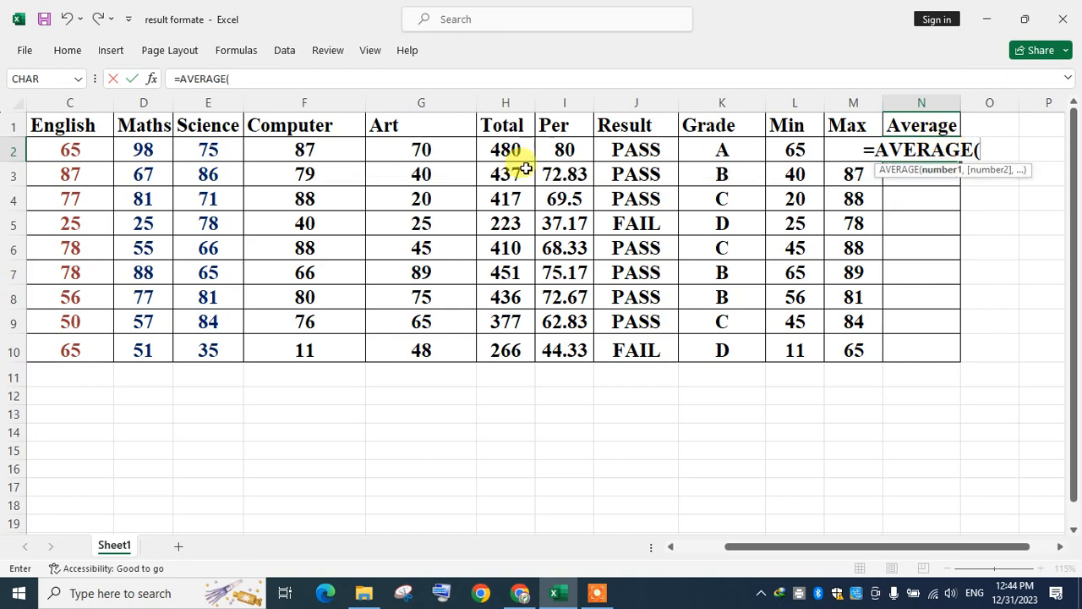
type("SUM")
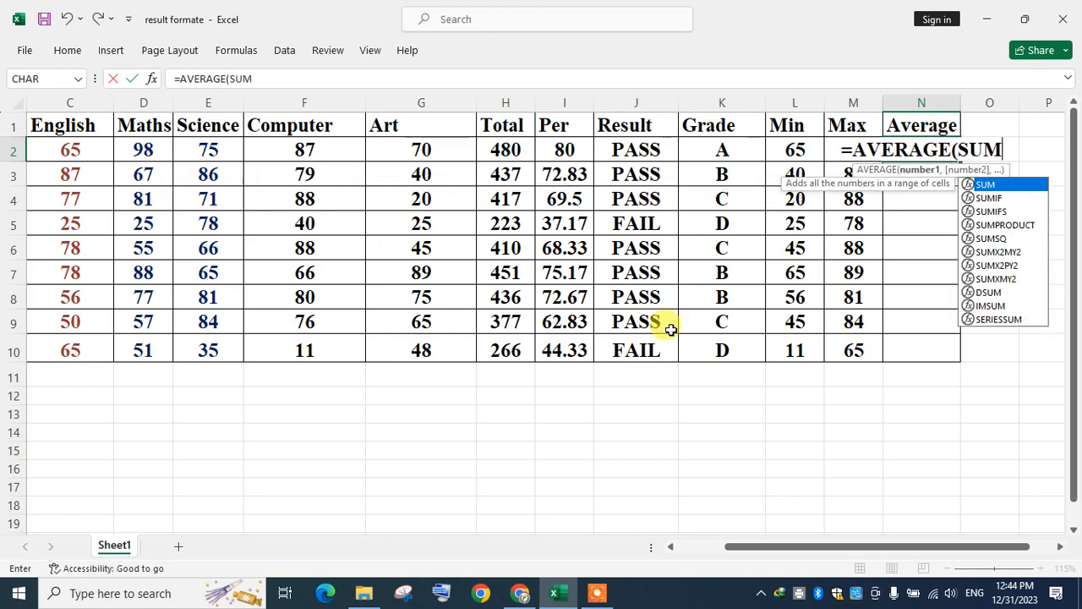
type("(")
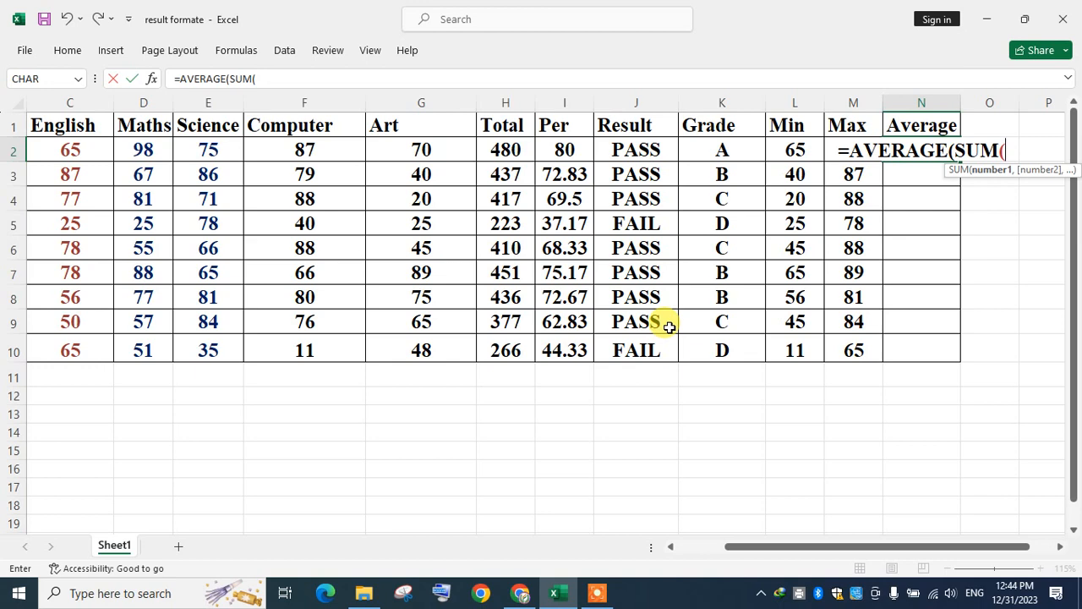
key("BackSpace")
key("BackSpace")
key("BackSpace")
key("BackSpace")
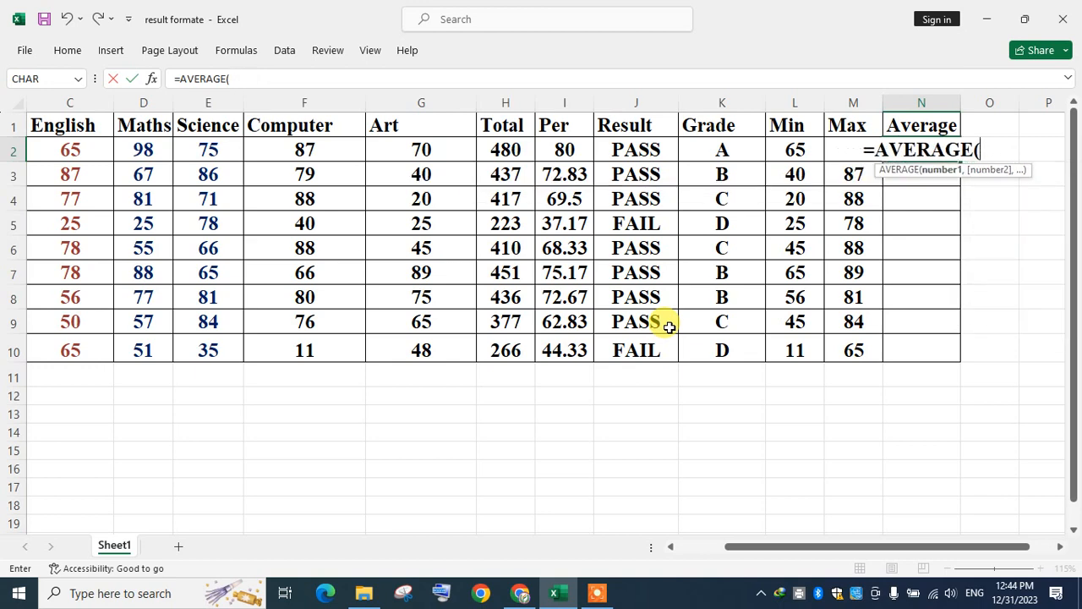
Complete the N2 formula as =AVERAGE(B2:G2) and fill it down the Average column through row 10
type("B2")
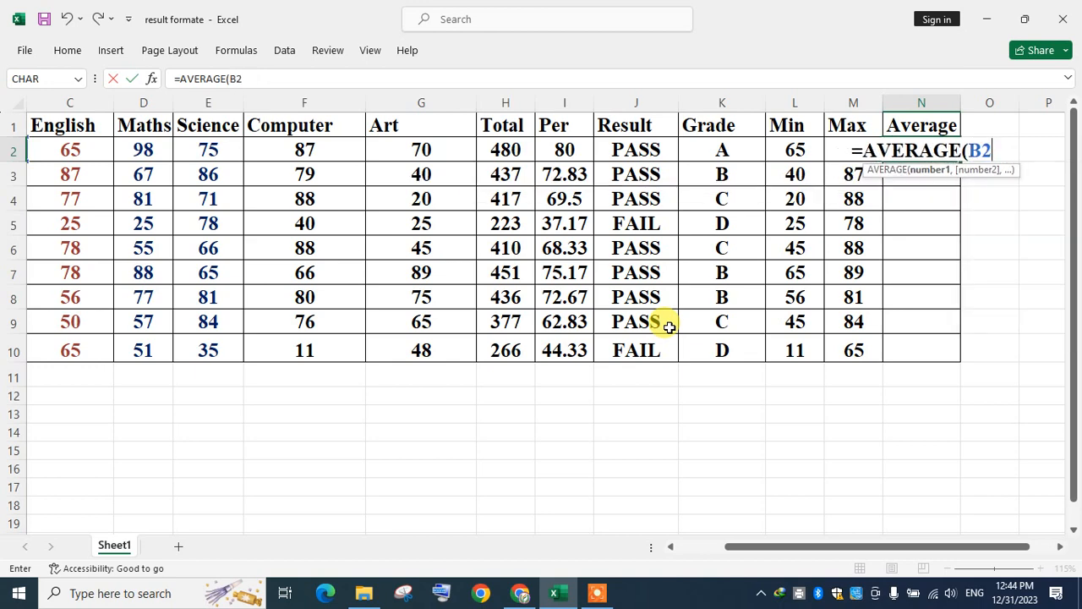
type(":G")
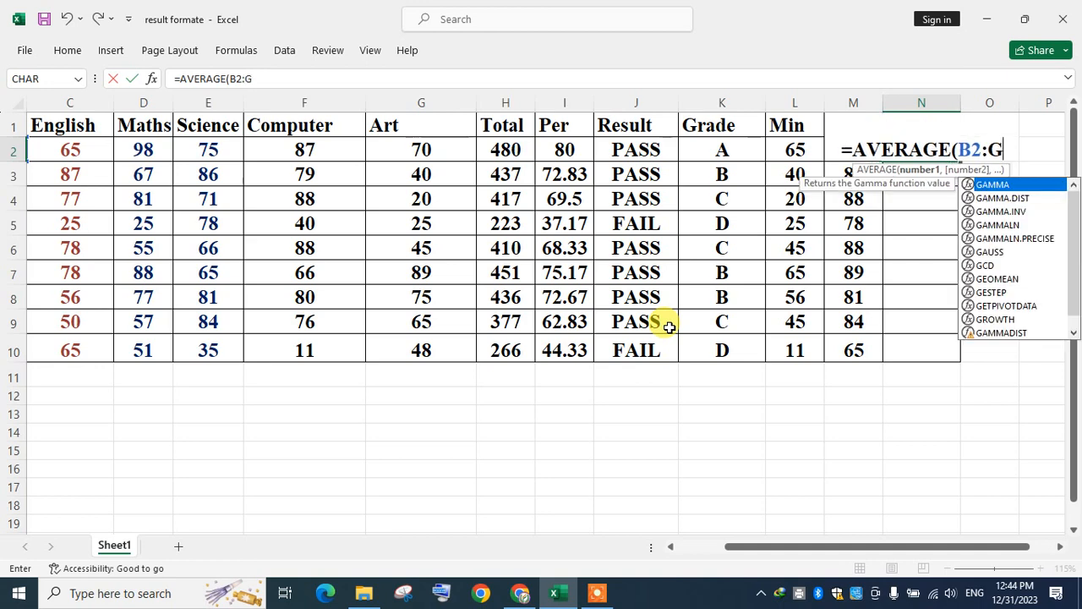
type("2)")
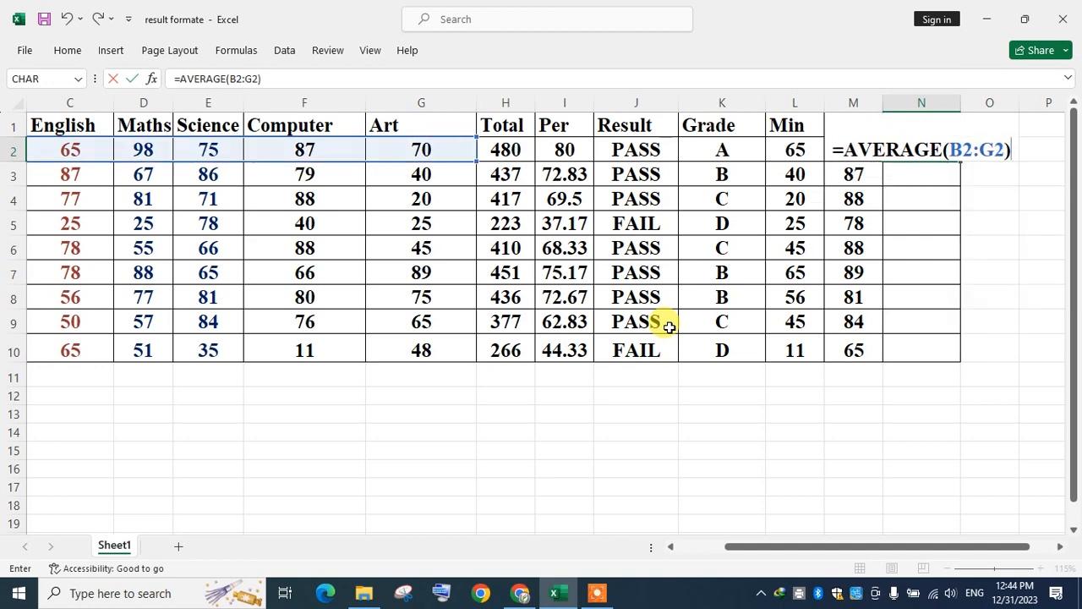
key("Return")
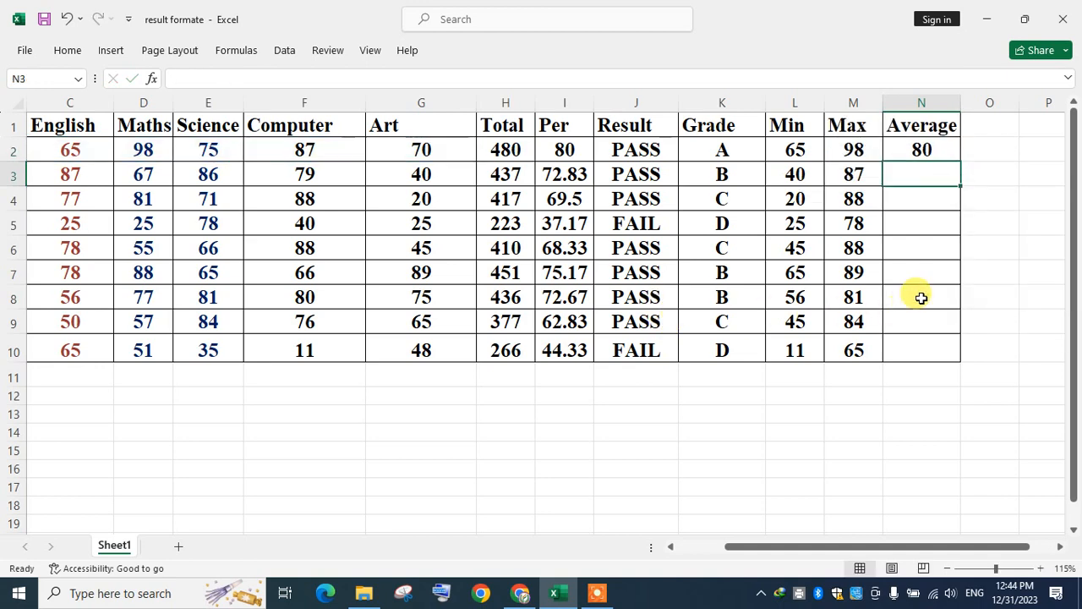
left_click(918, 148)
left_click_drag(957, 160, 954, 354)
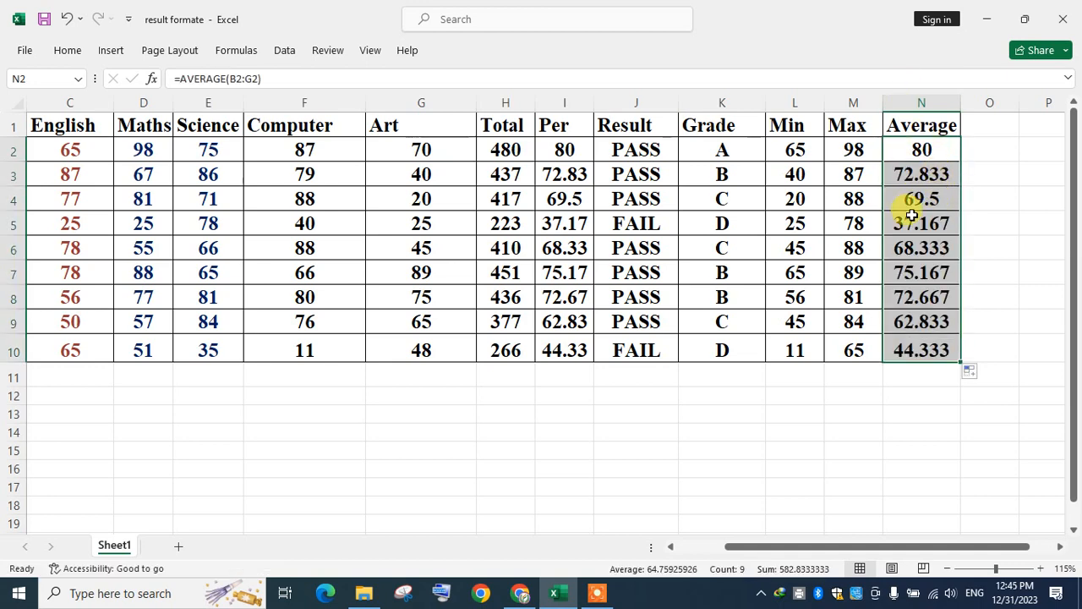
Compare the averages in column N with the percentages in column I across the student rows
left_click(934, 180)
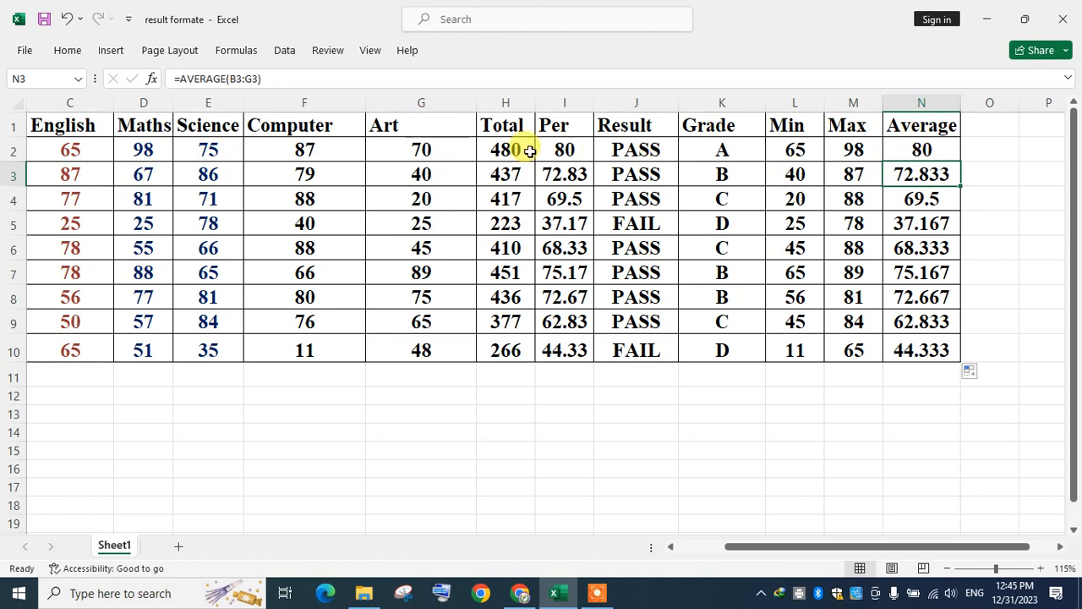
left_click(565, 150)
left_click(947, 157)
left_click(930, 176)
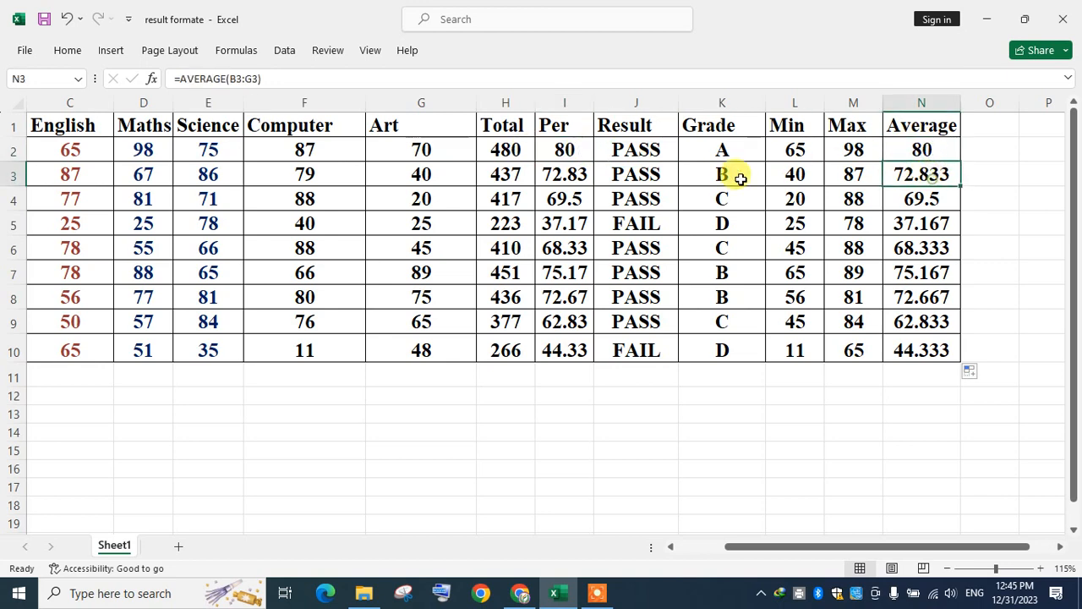
left_click(563, 174)
left_click(941, 181)
left_click(580, 218)
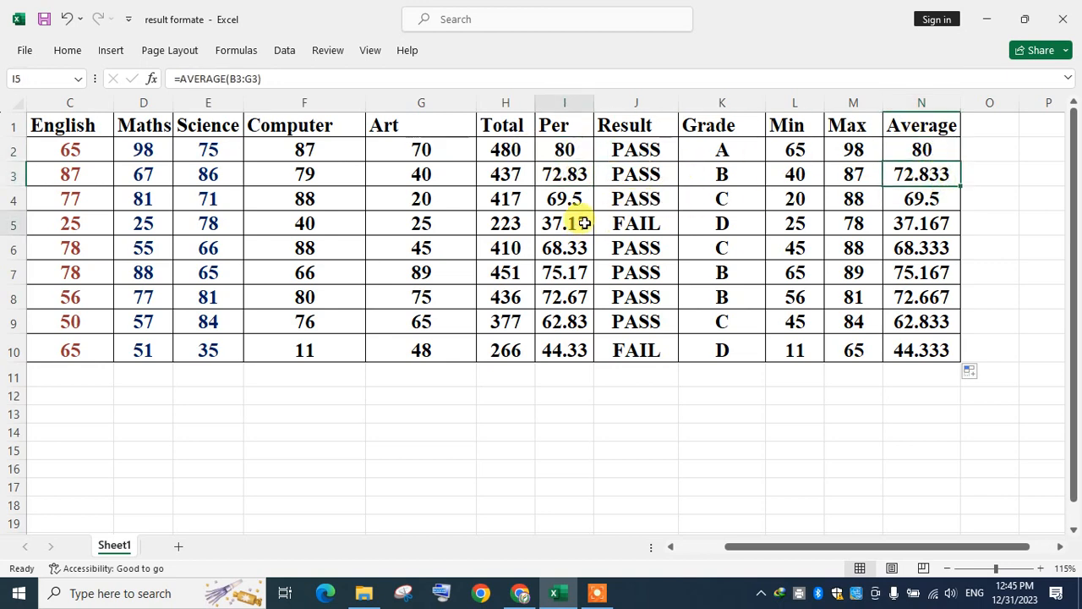
left_click(892, 213)
left_click(541, 245)
left_click(942, 271)
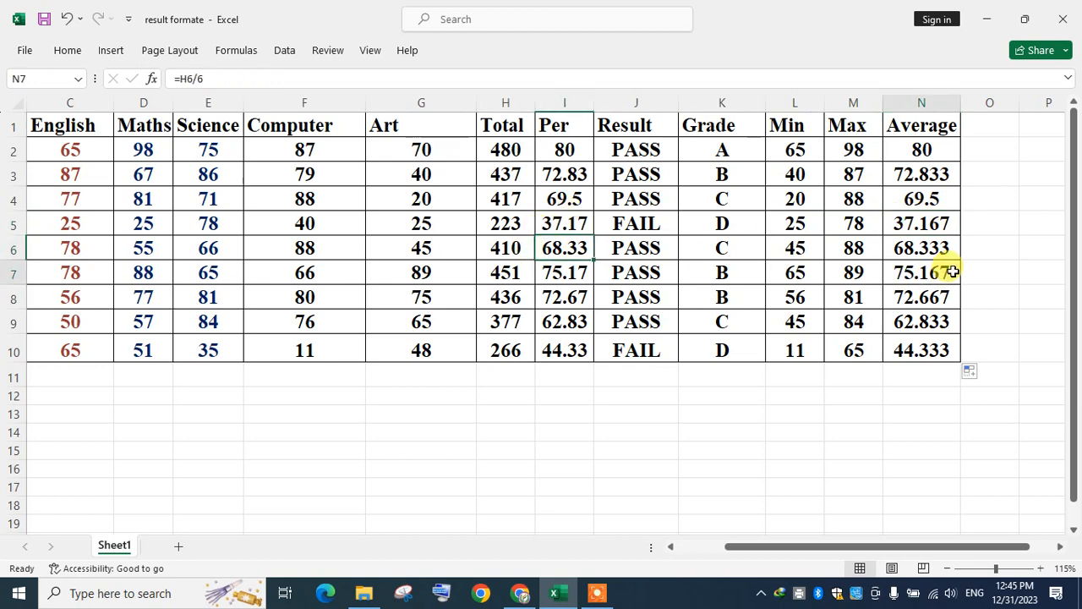
left_click(589, 304)
left_click(895, 324)
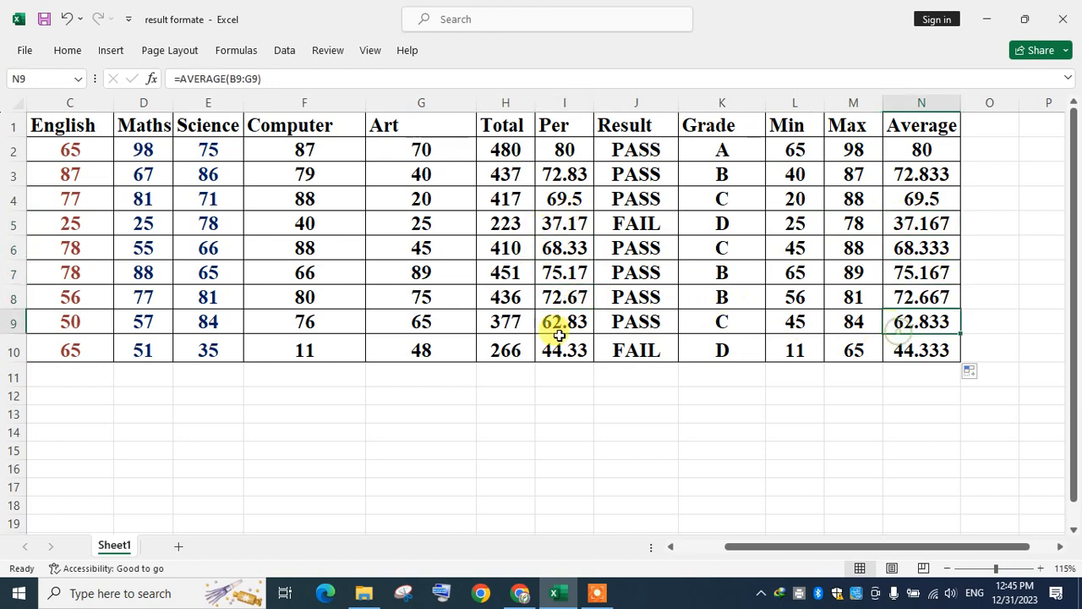
left_click(565, 347)
Review the whole Per and Average columns and inspect the average formulas in rows 3, 4, 6 and 9
left_click(566, 102)
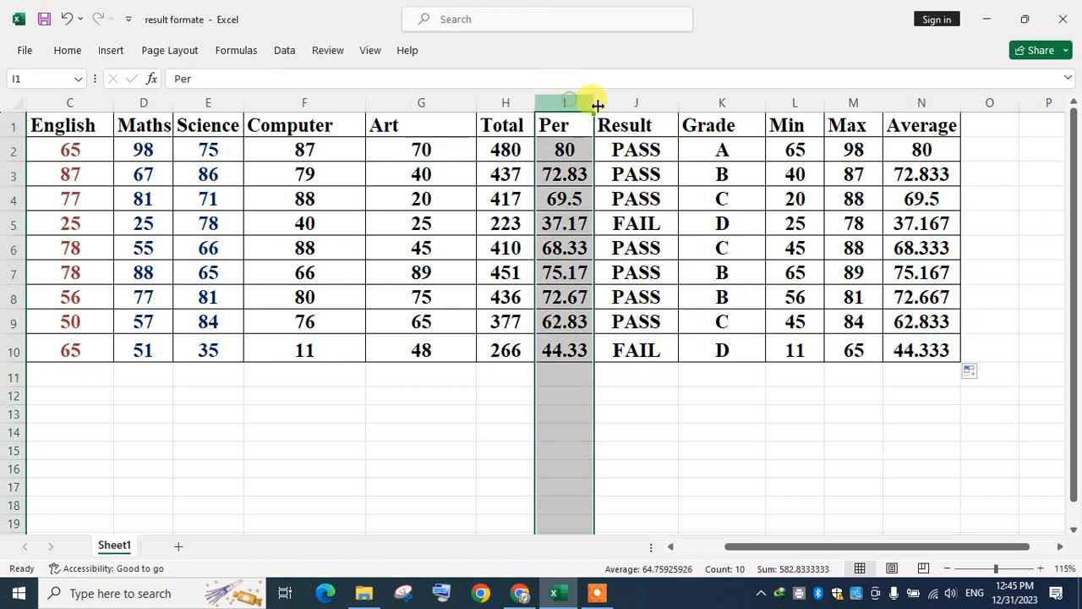
left_click(940, 102)
left_click(931, 174)
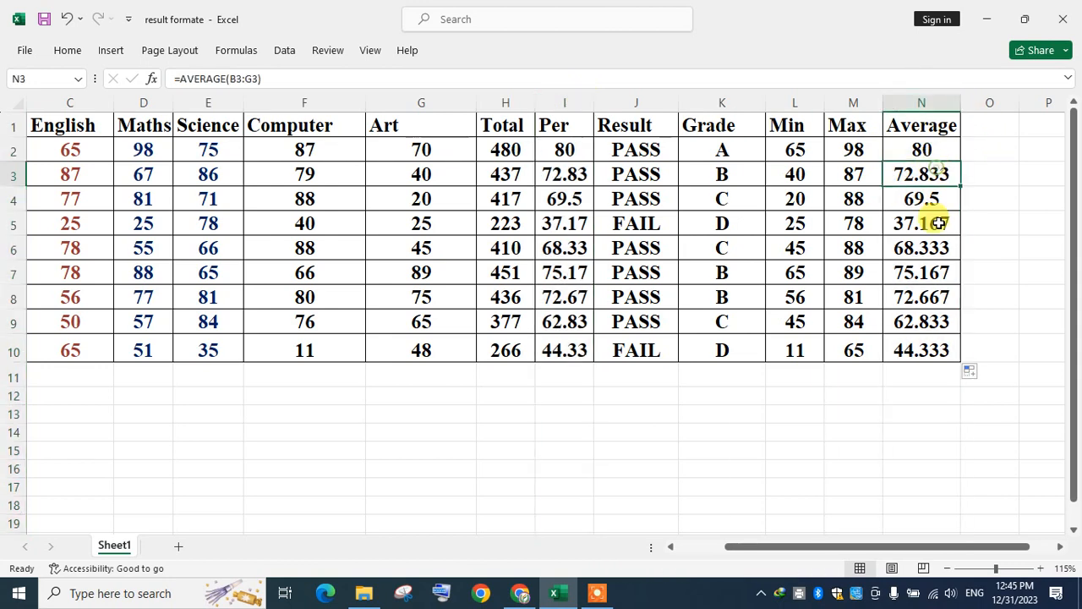
left_click(906, 208)
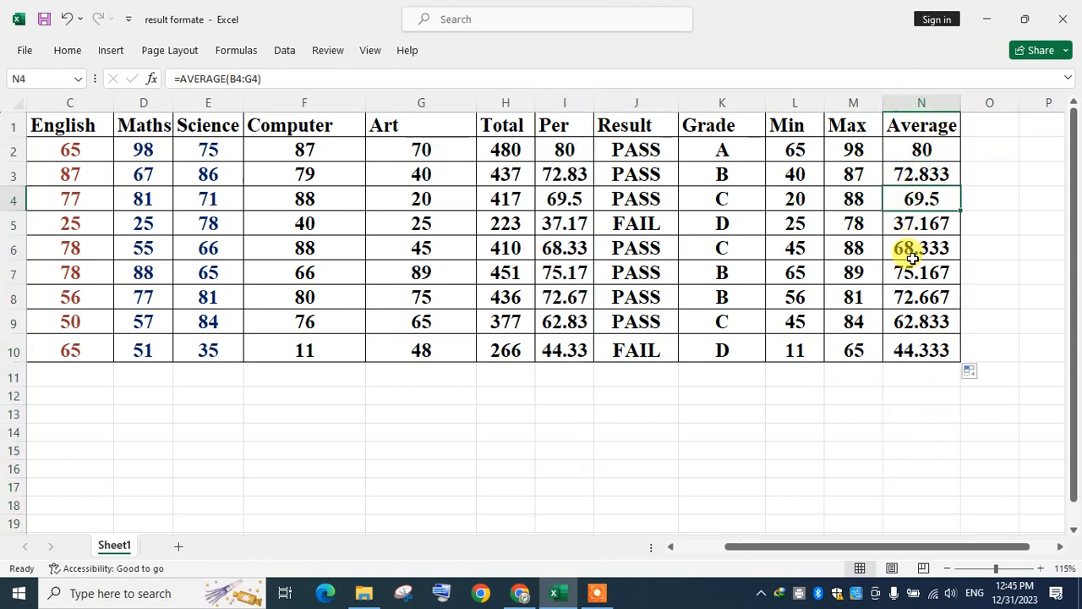
left_click(909, 251)
left_click(909, 320)
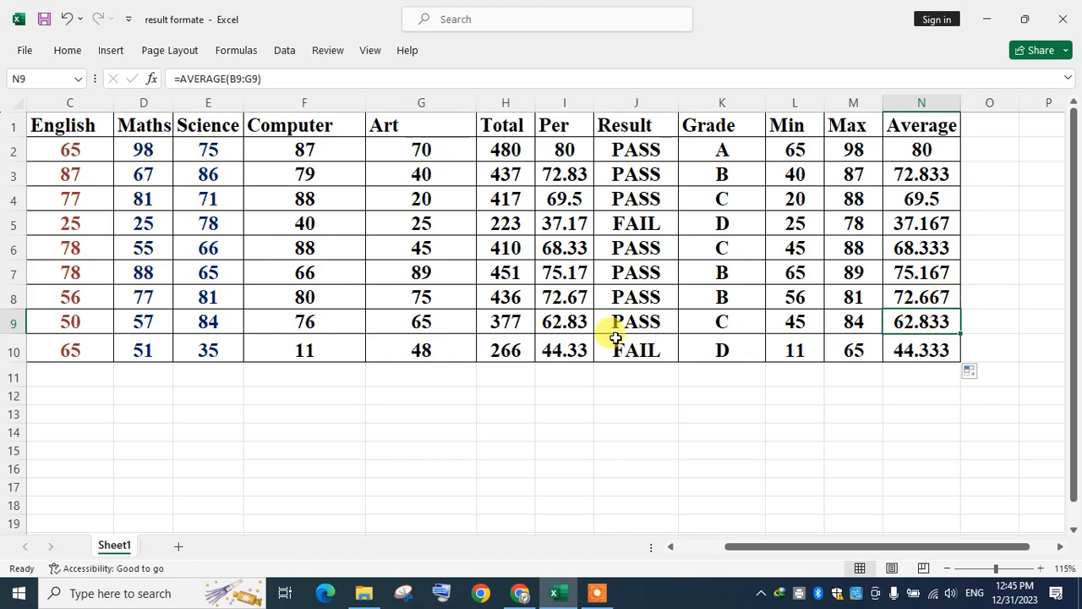
left_click_drag(57, 115, 929, 345)
left_click(795, 426)
left_click_drag(52, 122, 560, 142)
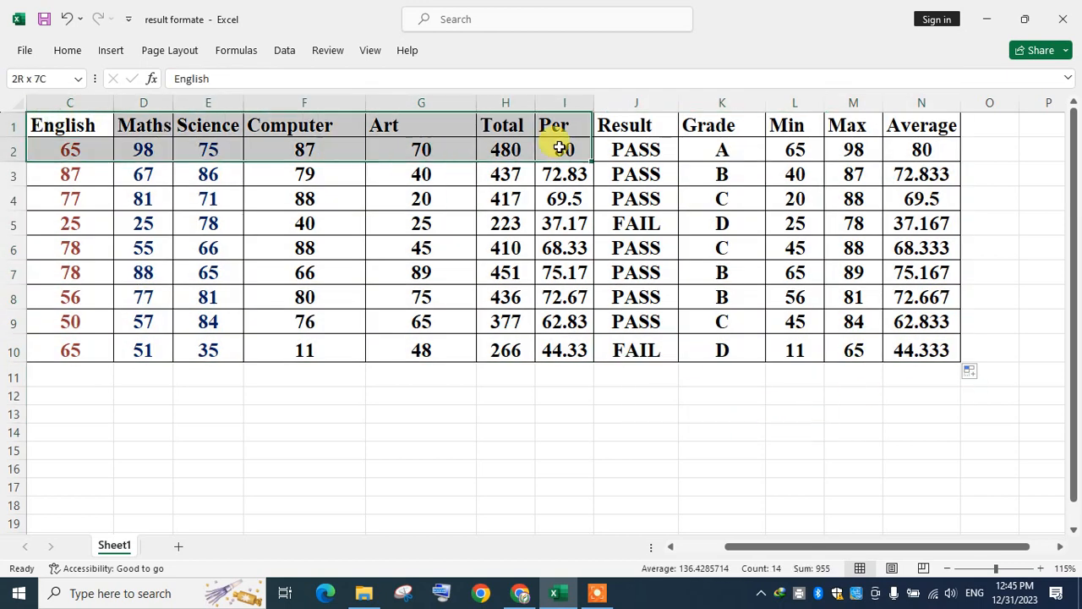
Fill the header row from Name/Subject to Average (A1:N1) with yellow
left_click_drag(732, 549, 731, 548)
scroll(658, 352, "down", 2)
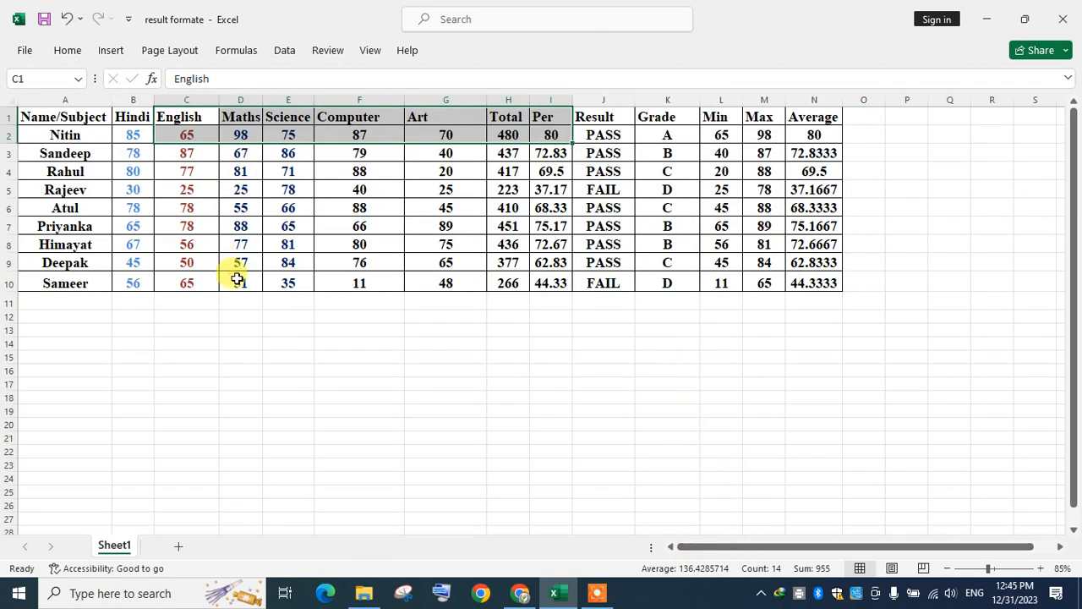
left_click_drag(241, 301, 286, 301)
left_click_drag(48, 118, 805, 118)
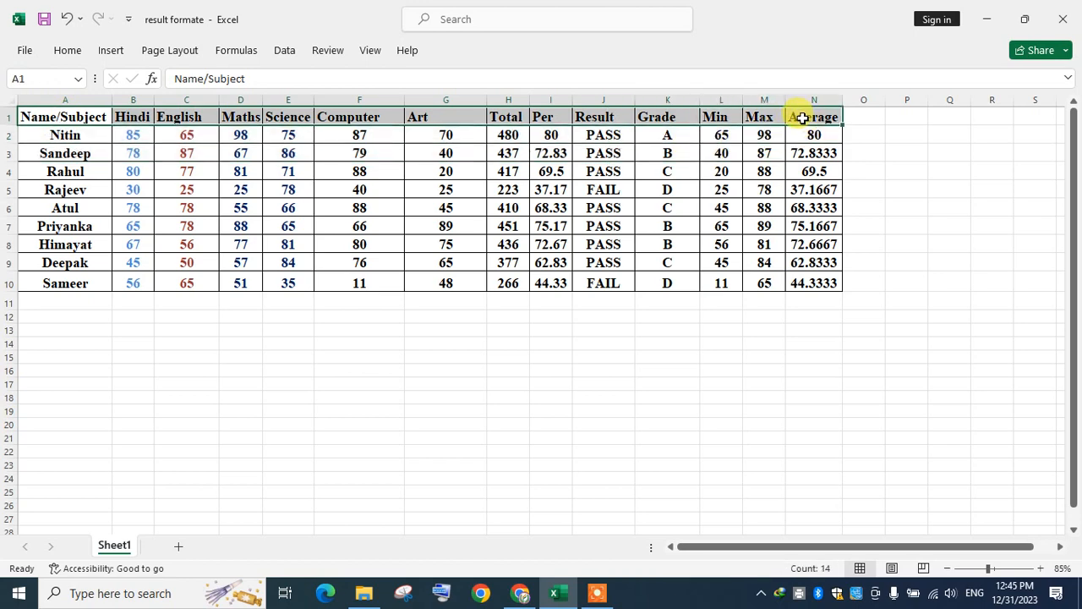
double_click(71, 50)
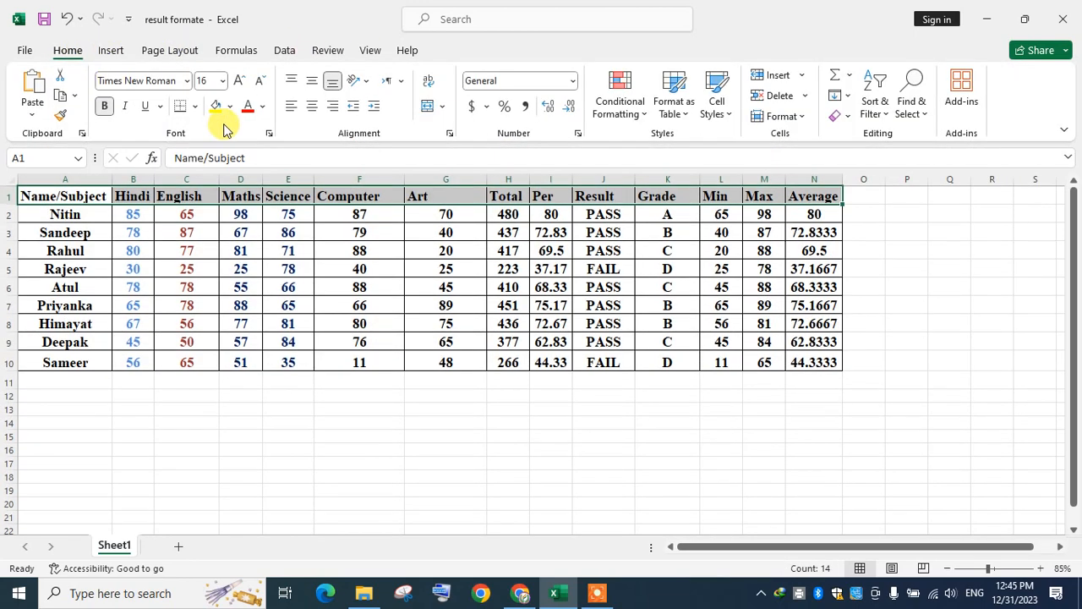
left_click(217, 108)
left_click(298, 448)
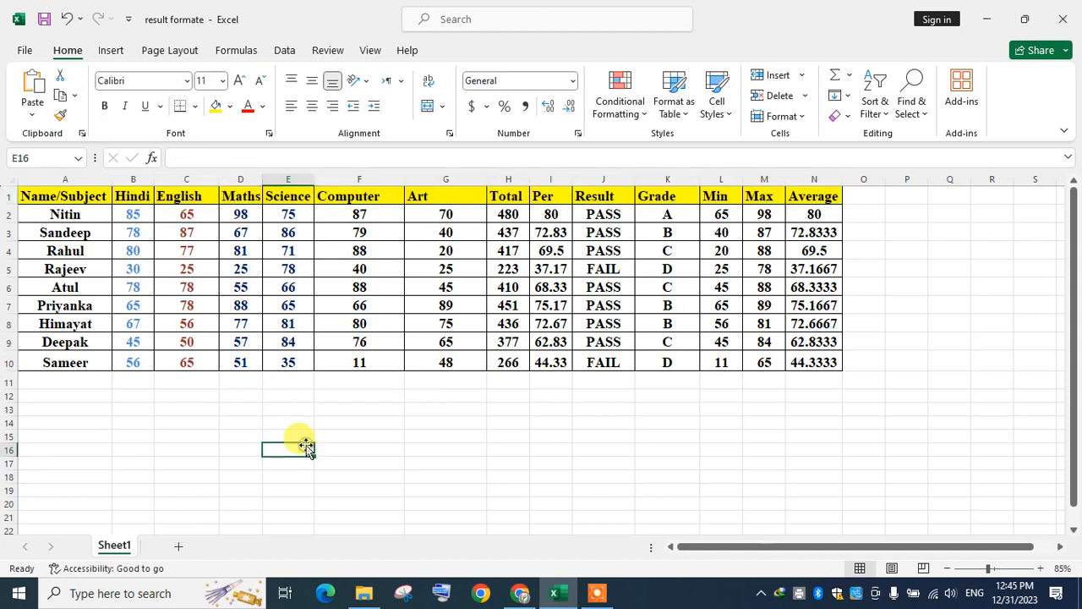
Autofit the widths of columns A through N to their contents
left_click_drag(36, 190, 827, 201)
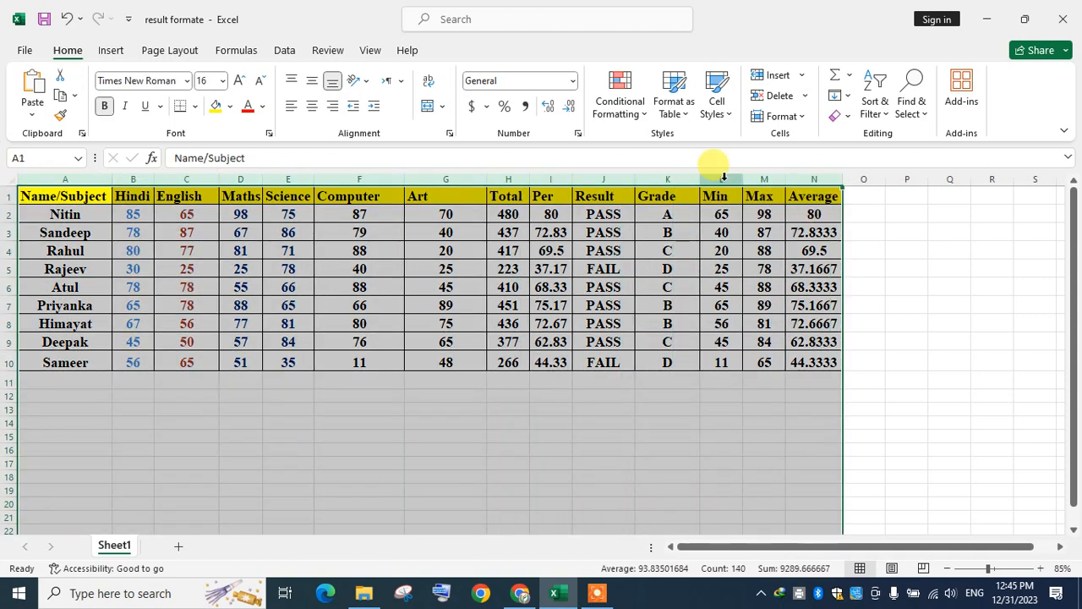
double_click(782, 174)
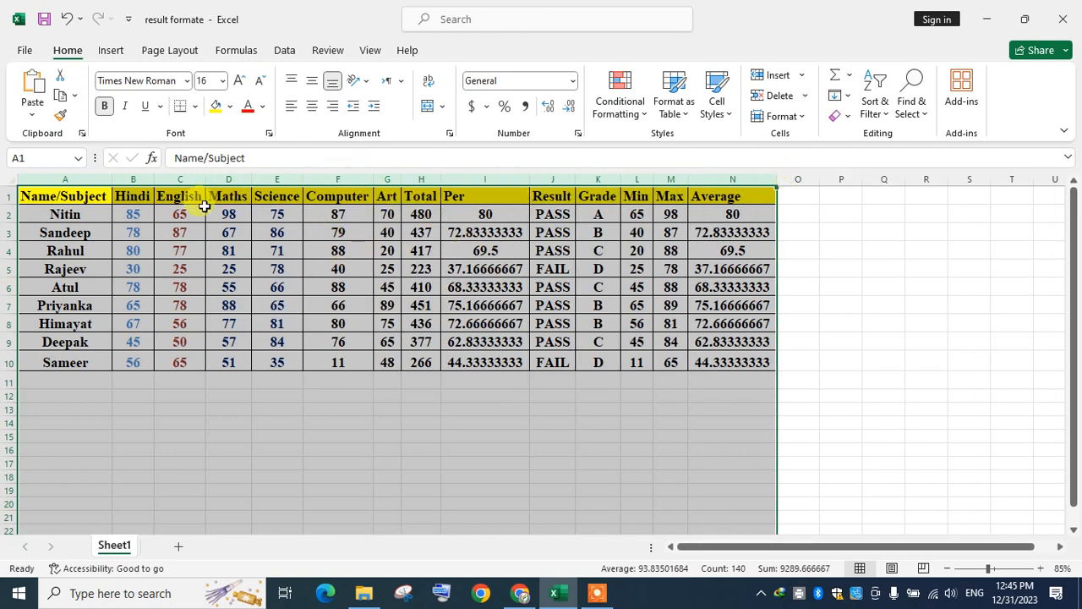
left_click(317, 394)
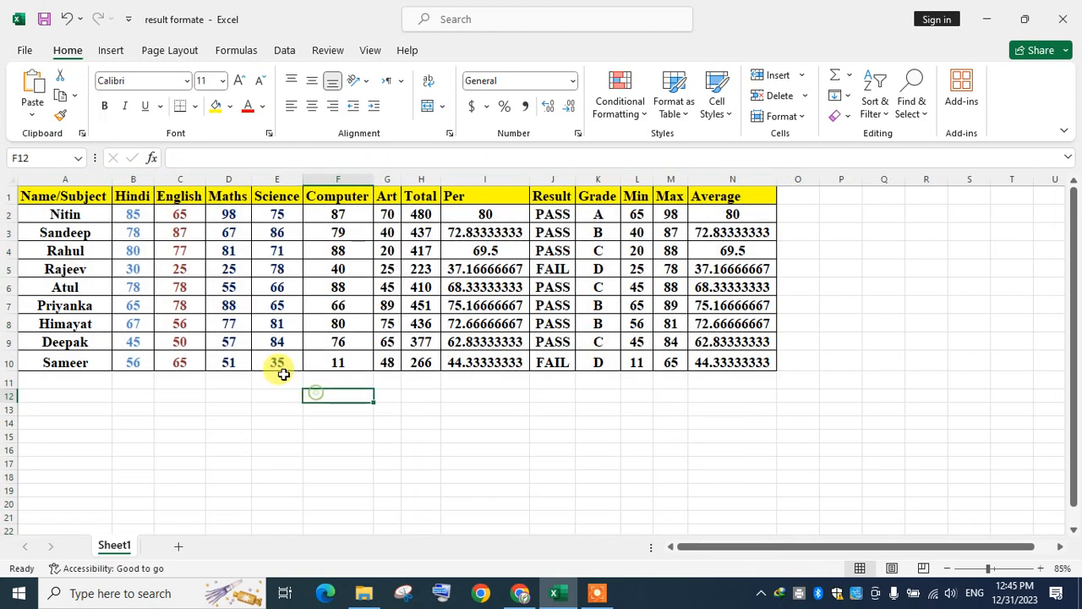
Examine the finished result sheet from the Name/Subject column through the Average column at a larger zoom
double_click(70, 52)
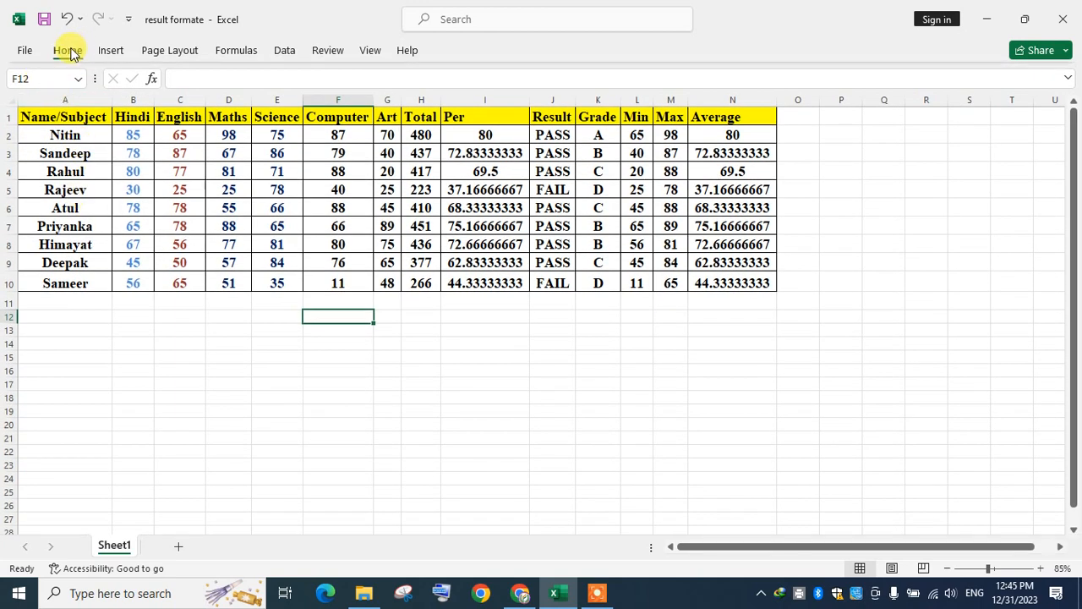
double_click(67, 51)
scroll(541, 338, "up", 2)
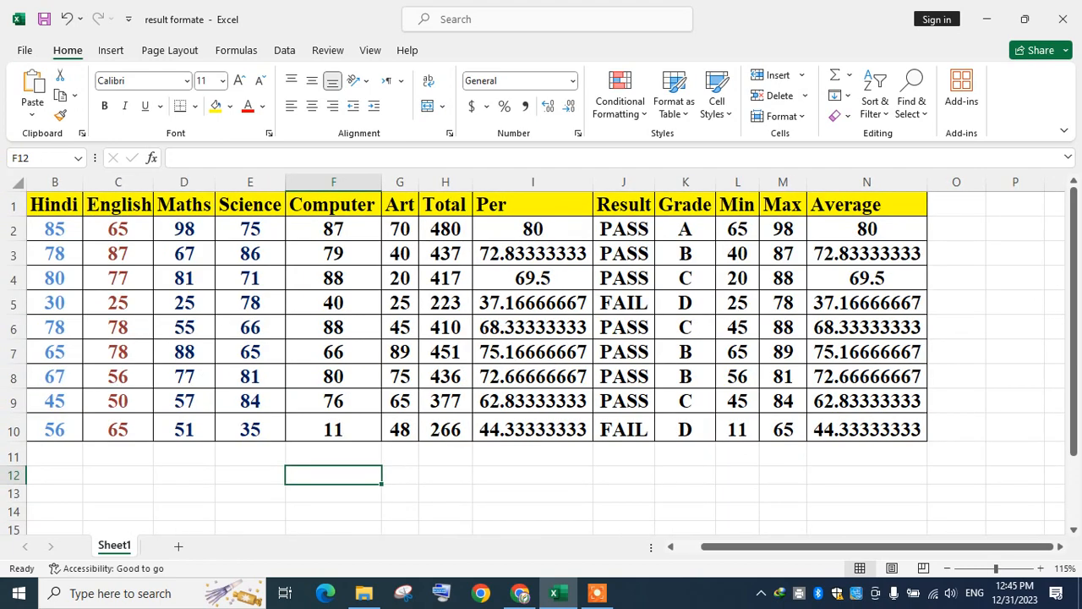
left_click_drag(752, 553, 740, 551)
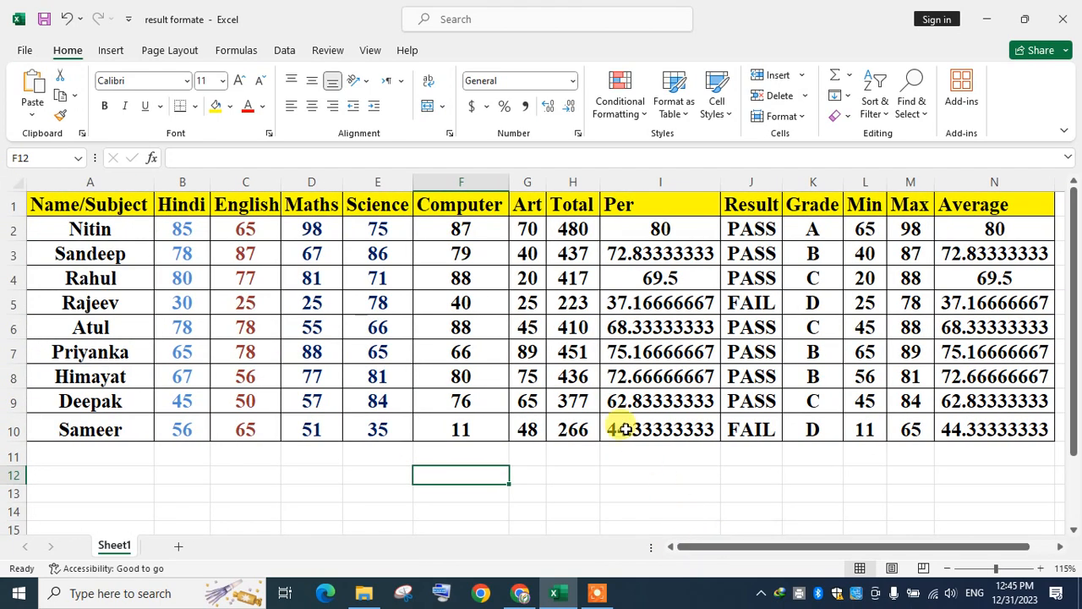
double_click(67, 51)
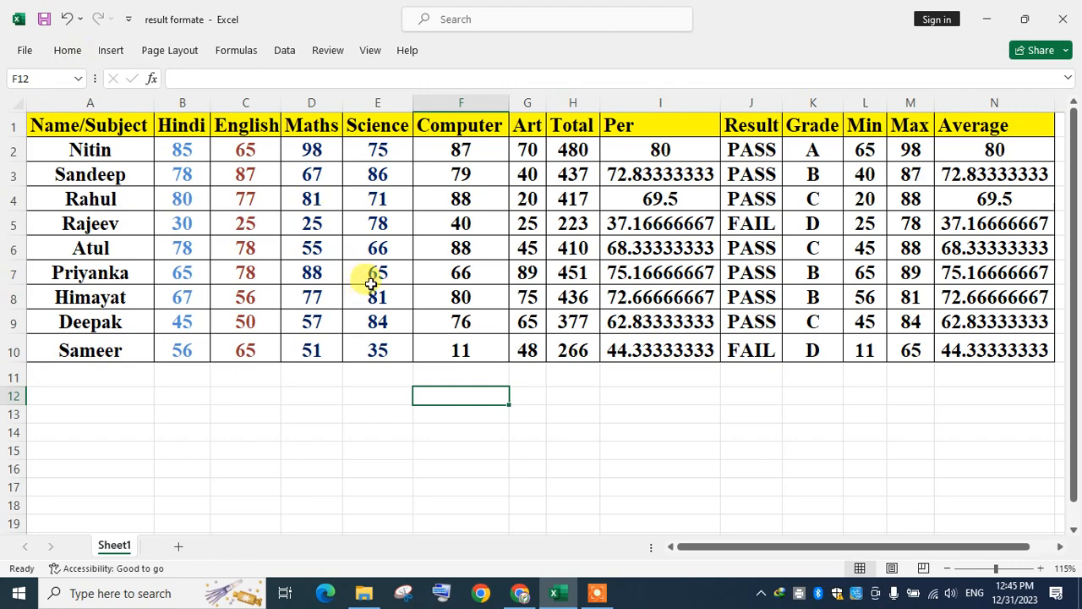
scroll(260, 219, "right", 1)
scroll(260, 218, "up", 1)
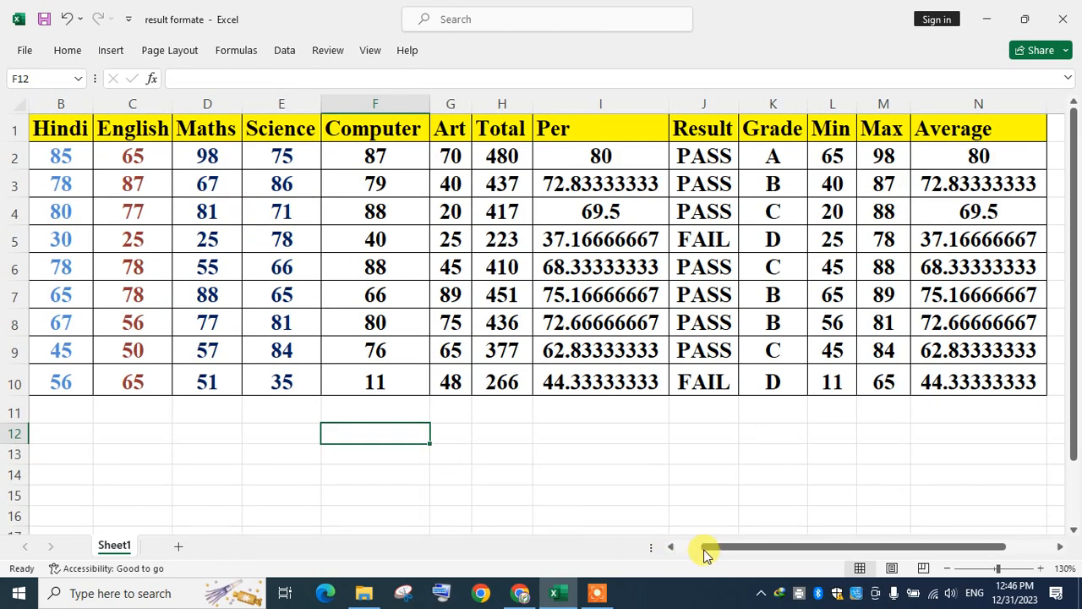
scroll(624, 401, "down", 1)
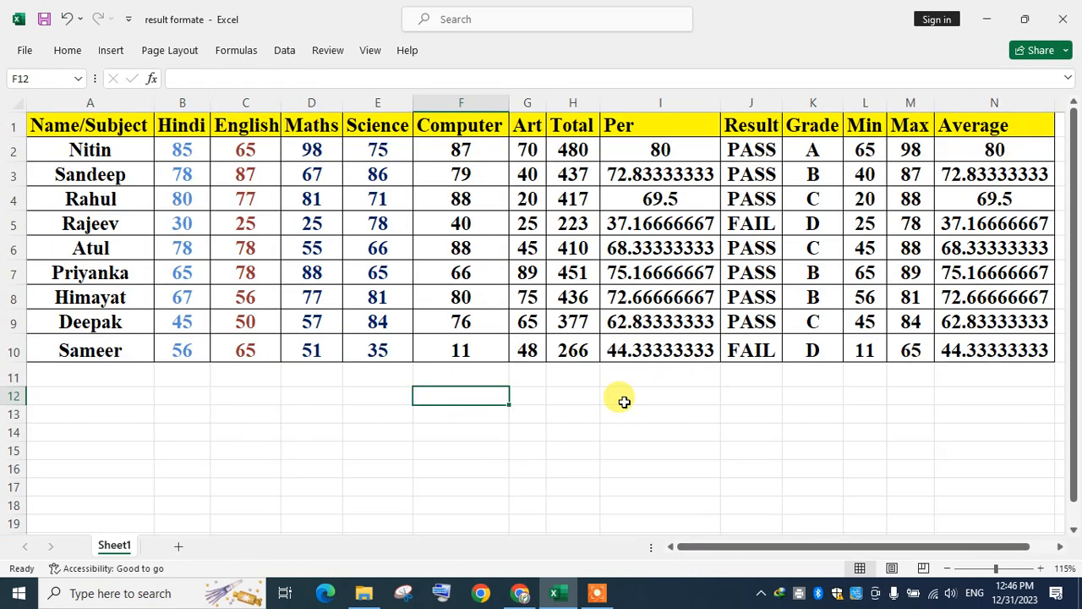